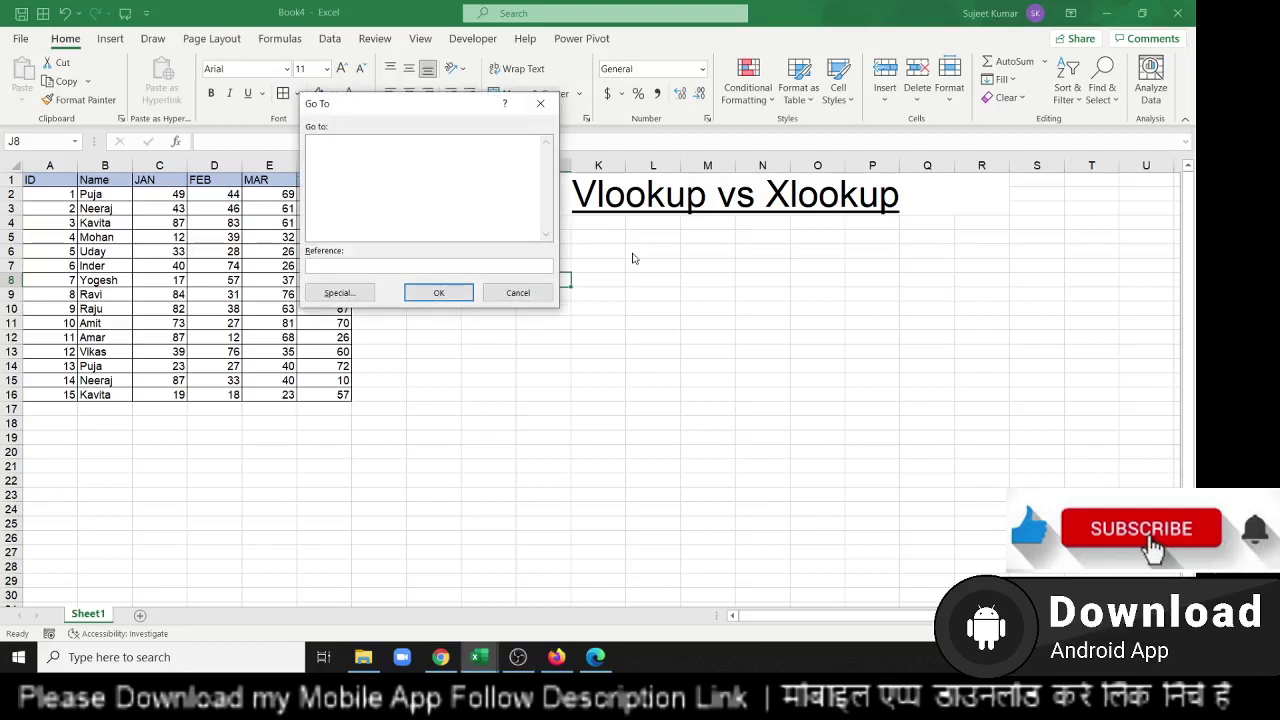
Dismiss the Go To prompt without moving the selection.
{"action": "key", "text": "Escape"}
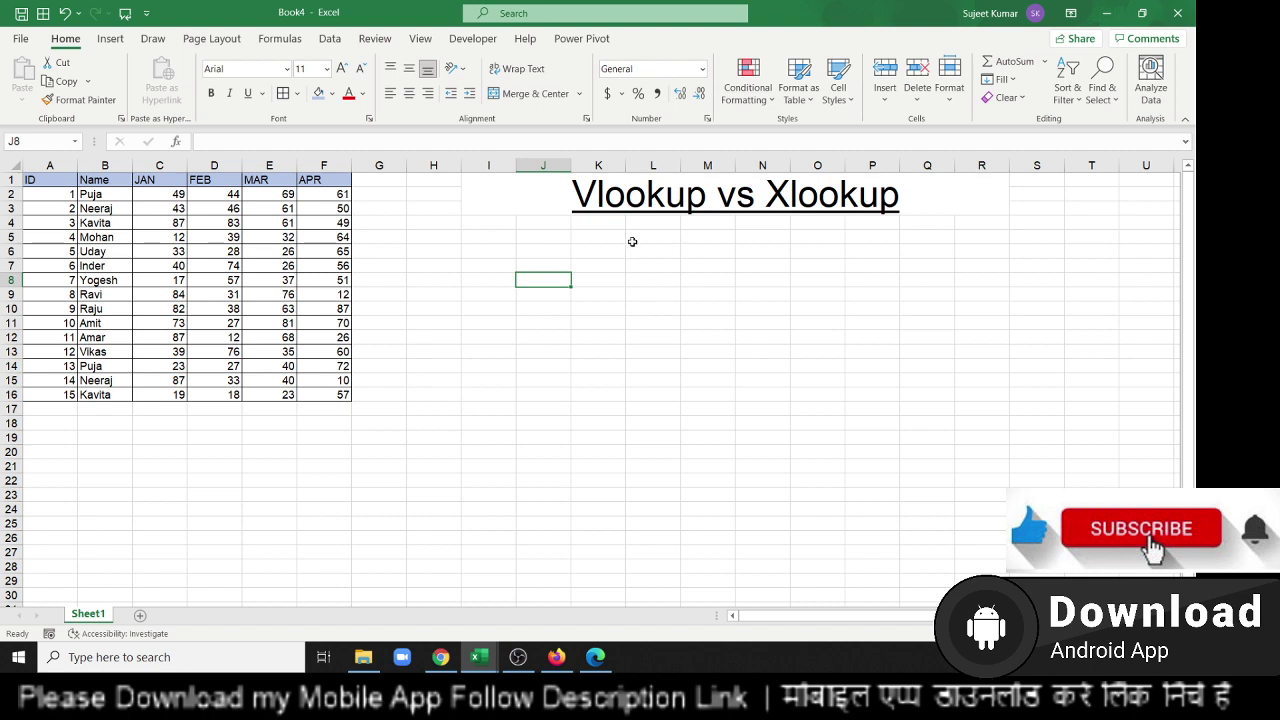
Change the I1 title from 'Vlookup vs Xlookup' to 'VLookup vs XLookup'.
{"action": "double_click", "coordinate": [615, 199]}
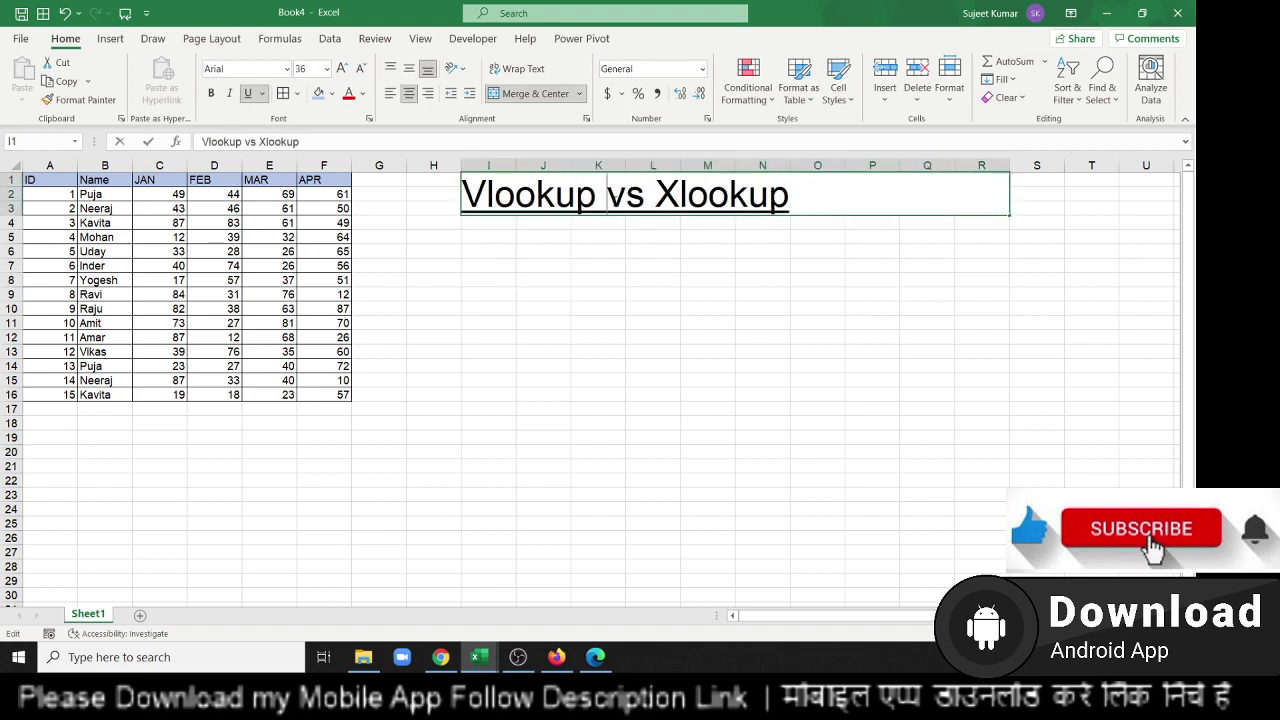
{"action": "key", "text": "Left"}
{"action": "key", "text": "Left"}
{"action": "key", "text": "Left"}
{"action": "key", "text": "Left"}
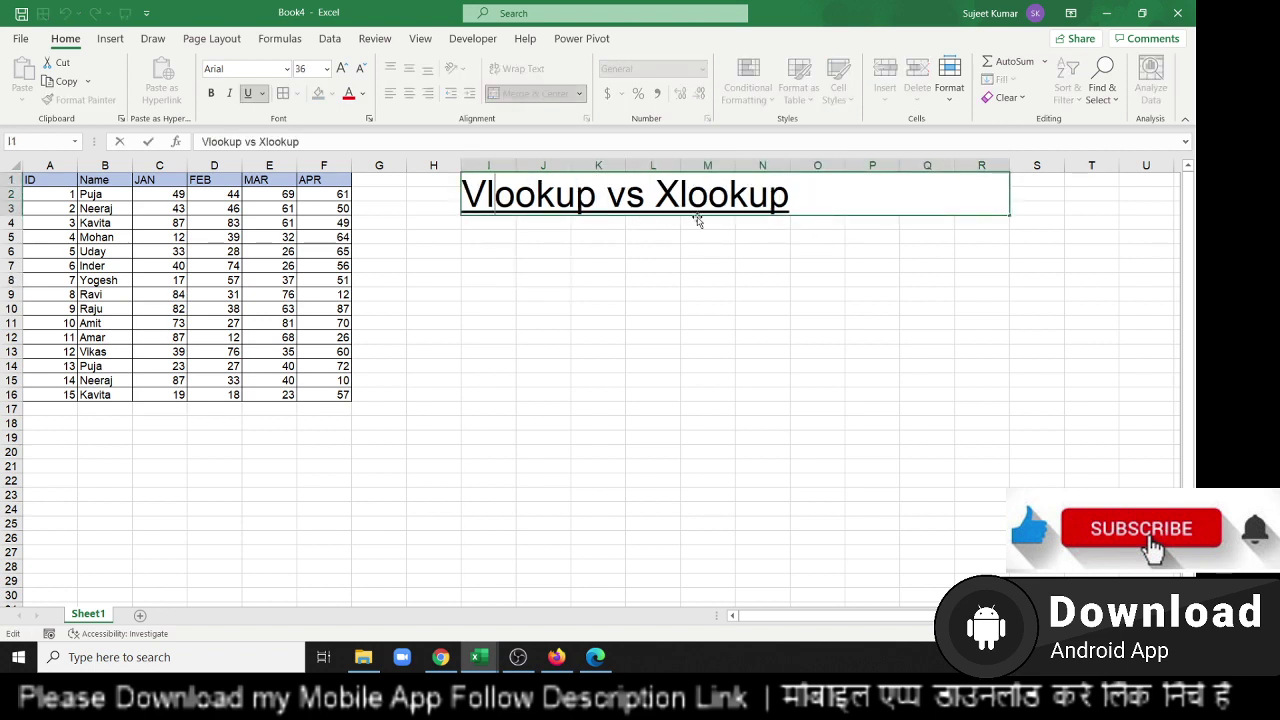
{"action": "key", "text": "Left"}
{"action": "key", "text": "Delete"}
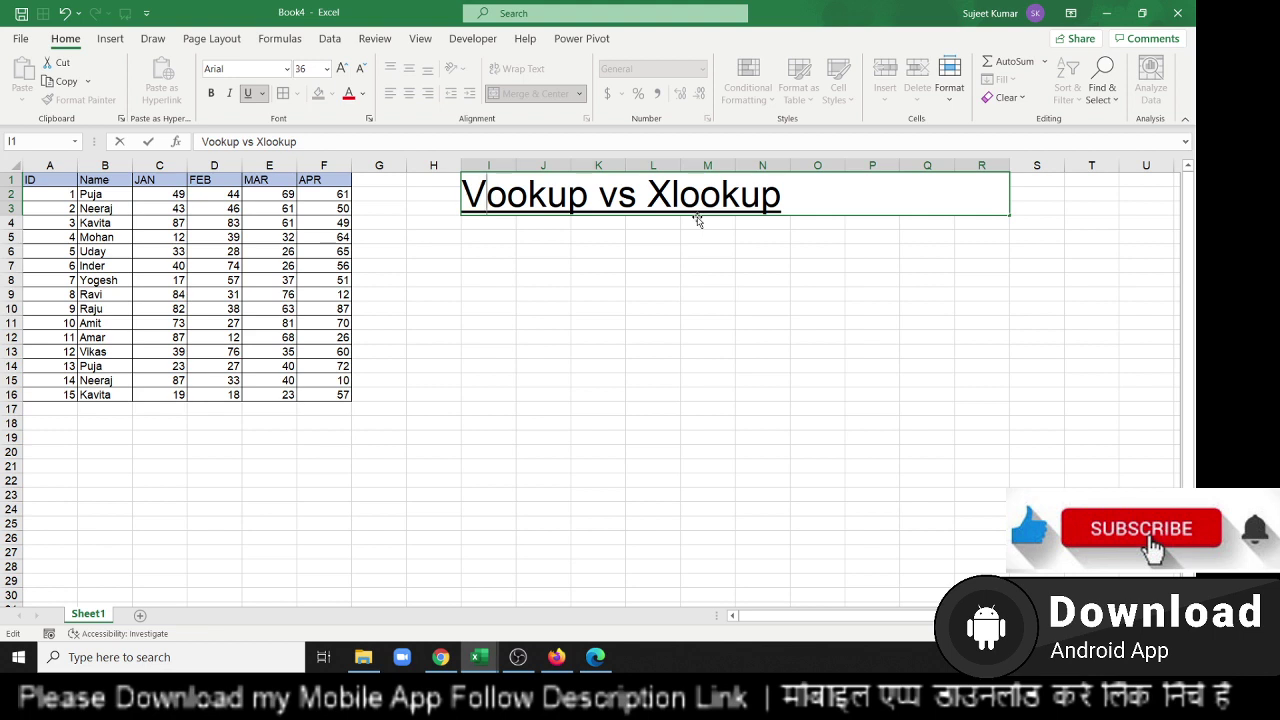
{"action": "type", "text": "L:"}
{"action": "key", "text": "BackSpace"}
{"action": "key", "text": "Right"}
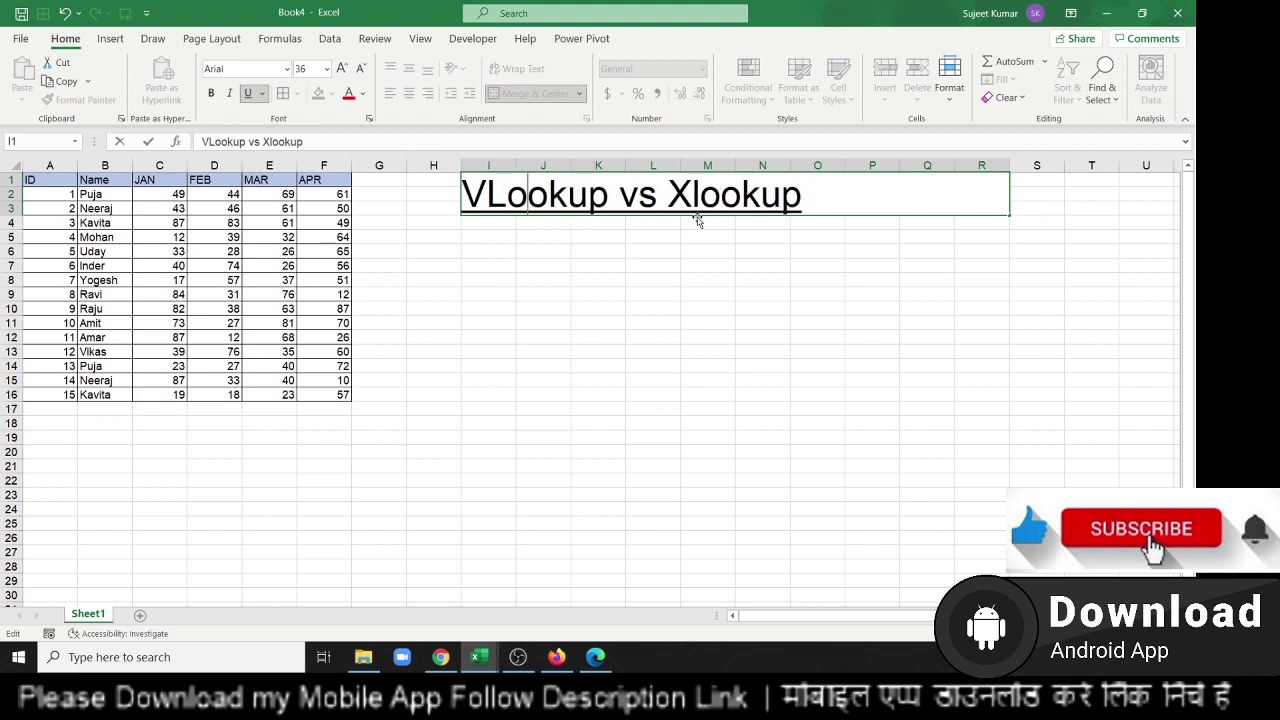
{"action": "key", "text": "Right"}
{"action": "key", "text": "Right"}
{"action": "key", "text": "Right"}
{"action": "key", "text": "Right"}
{"action": "key", "text": "Right"}
{"action": "key", "text": "Right"}
{"action": "key", "text": "Left"}
{"action": "key", "text": "Left"}
{"action": "key", "text": "Left"}
{"action": "key", "text": "Delete"}
{"action": "type", "text": "L"}
{"action": "key", "text": "Return"}
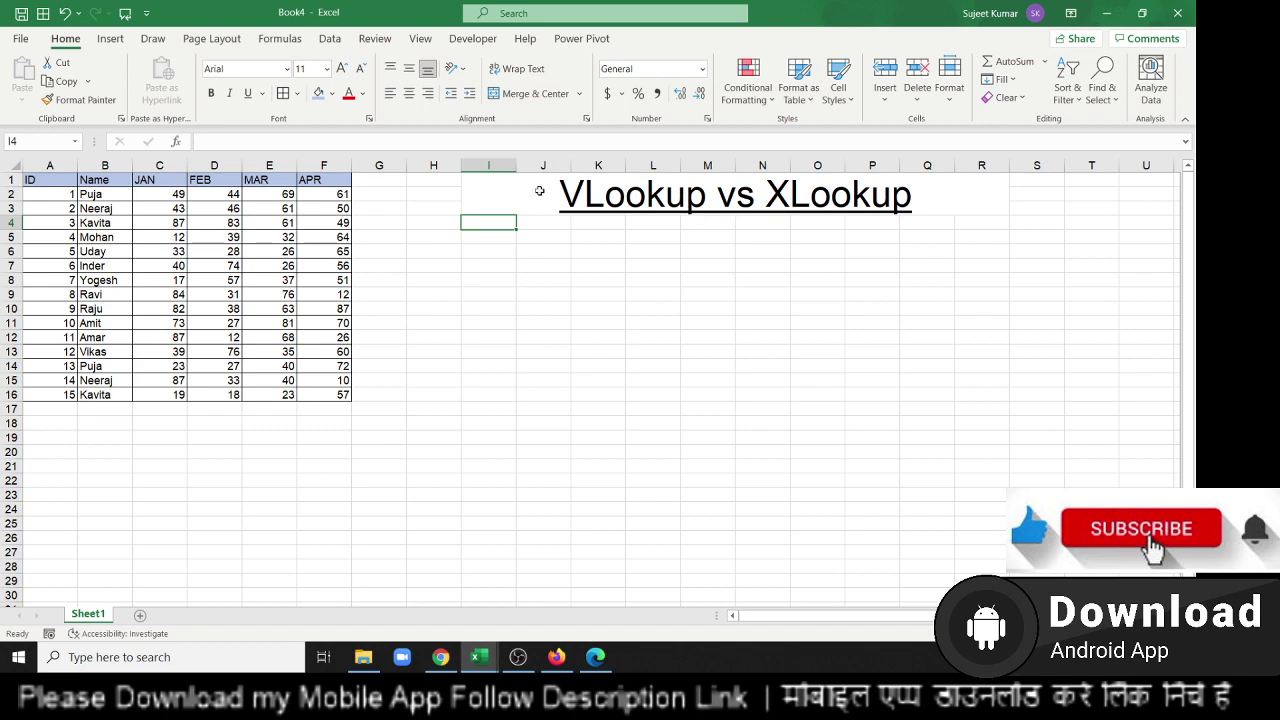
Enter lookup ID 6 in cell I7.
{"action": "left_click", "coordinate": [466, 267]}
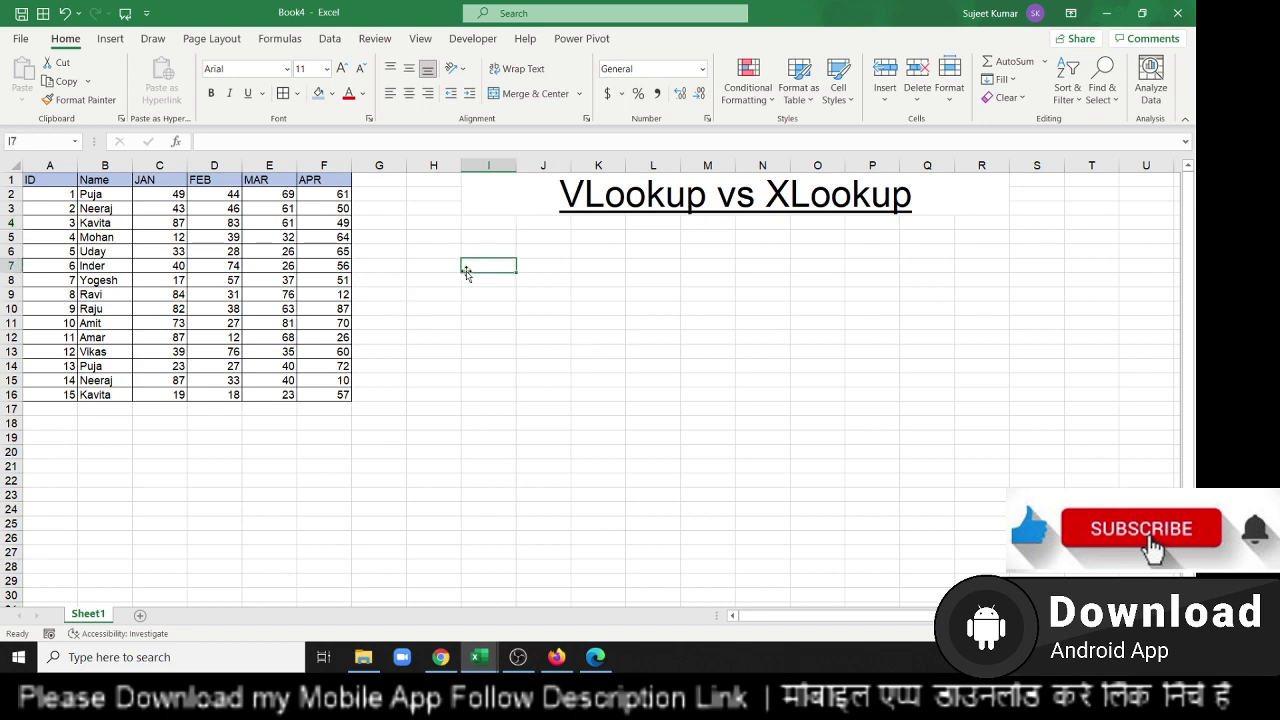
{"action": "type", "text": "6"}
{"action": "key", "text": "Tab"}
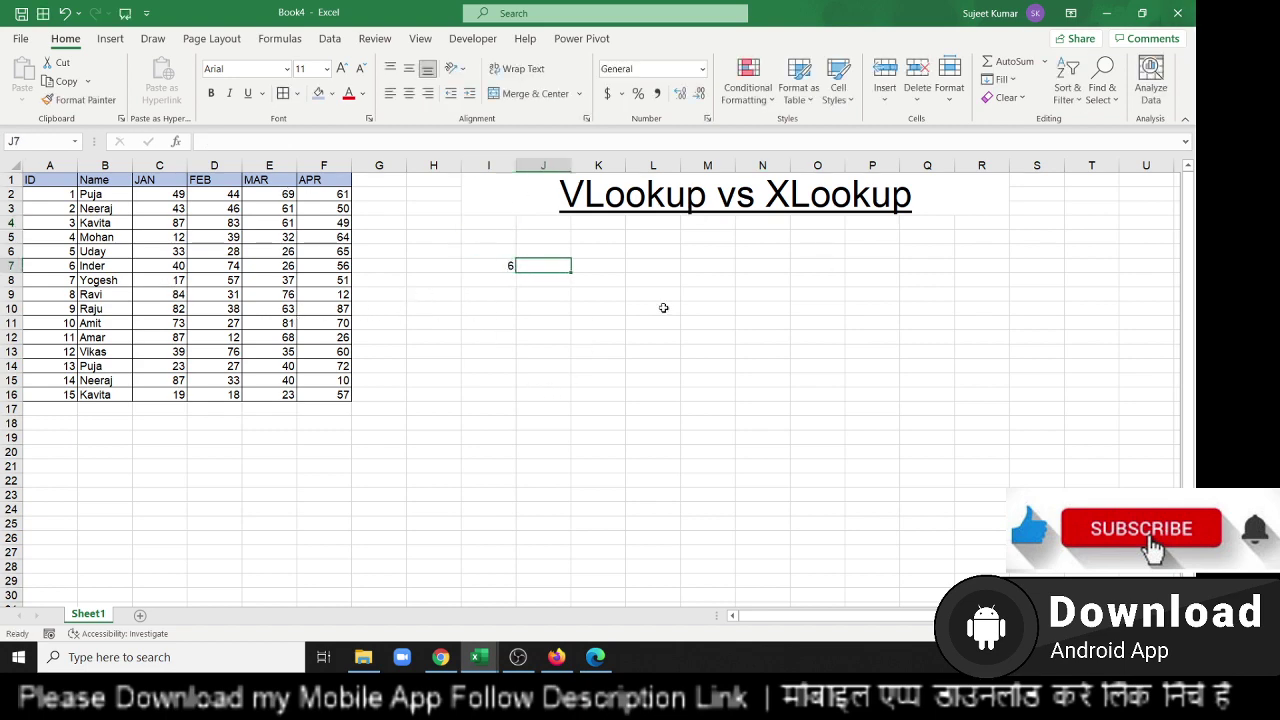
{"action": "scroll", "coordinate": [466, 278], "scroll_direction": "up", "scroll_amount": 4}
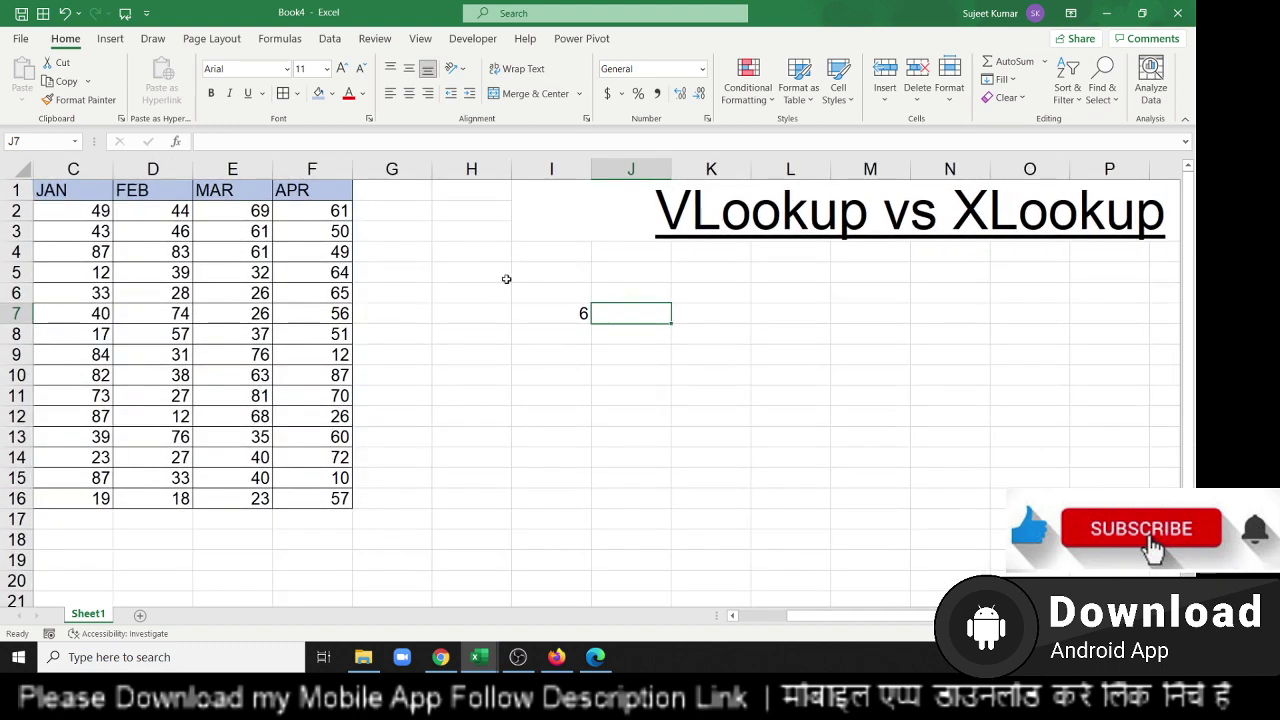
Add the headings Jan, Mar and Name in J6, K6 and L6.
{"action": "left_click", "coordinate": [560, 317]}
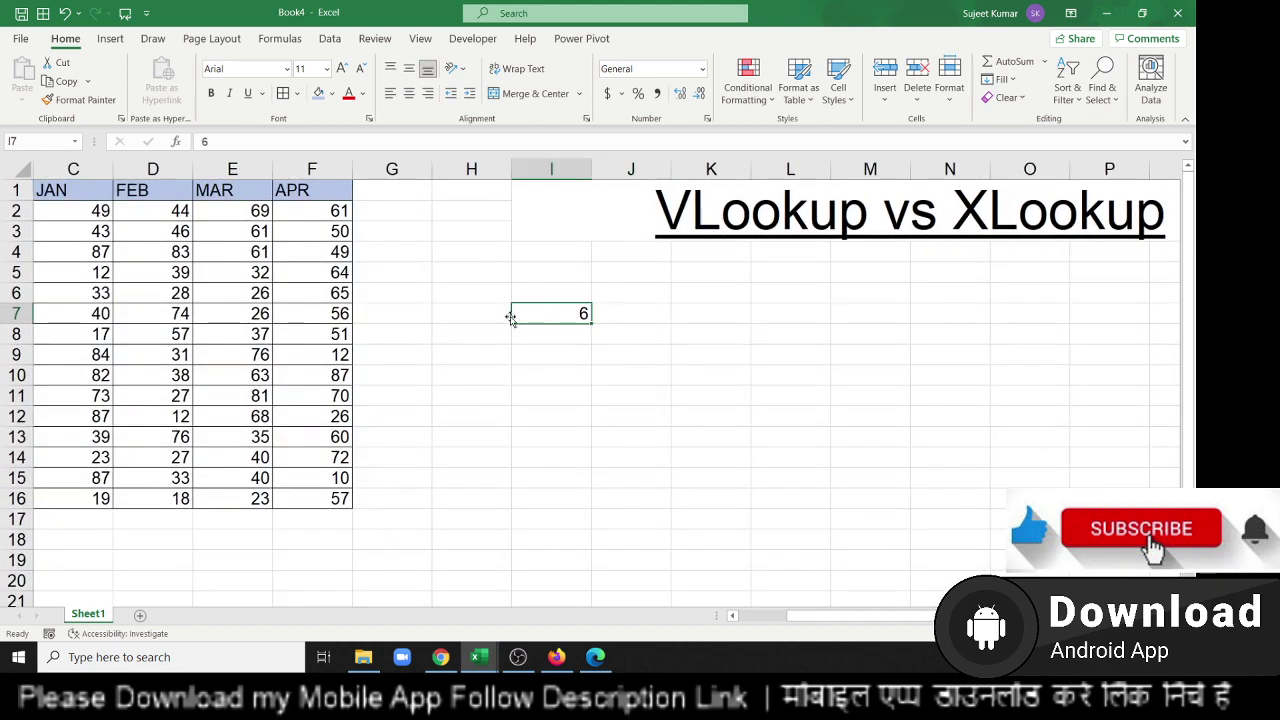
{"action": "key", "text": "Up"}
{"action": "key", "text": "Right"}
{"action": "type", "text": "J"}
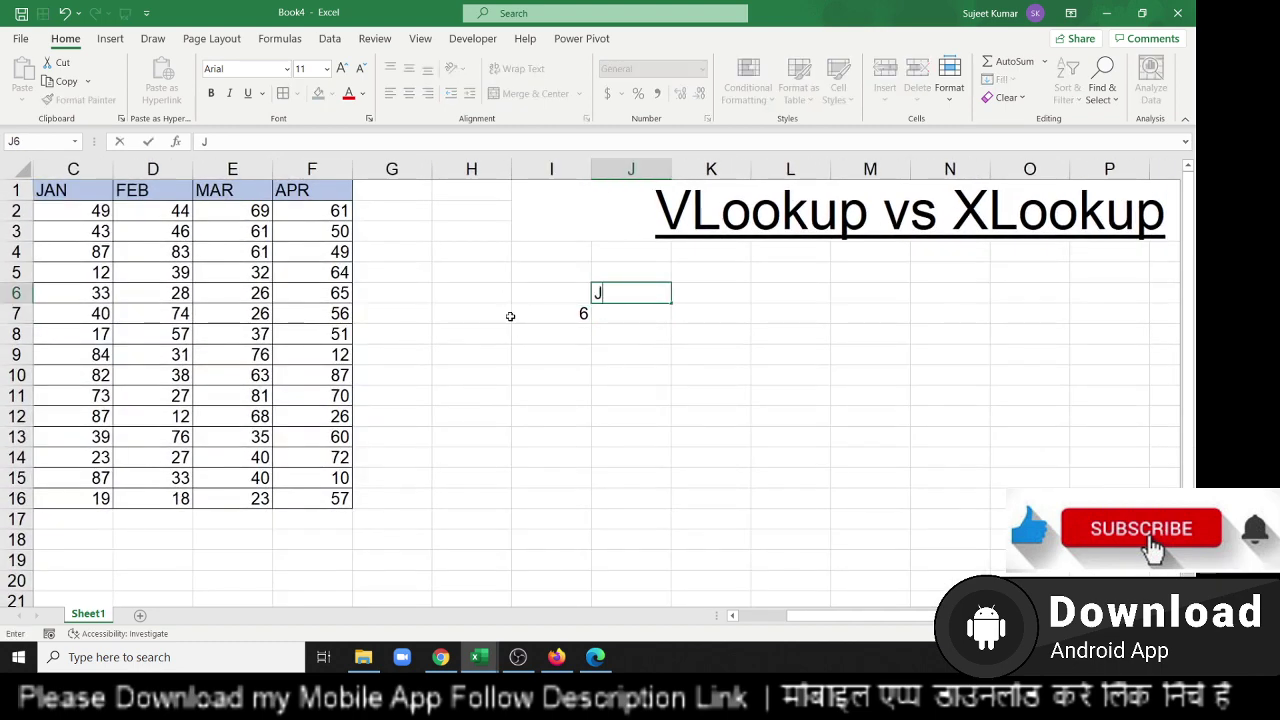
{"action": "type", "text": "an"}
{"action": "key", "text": "Right"}
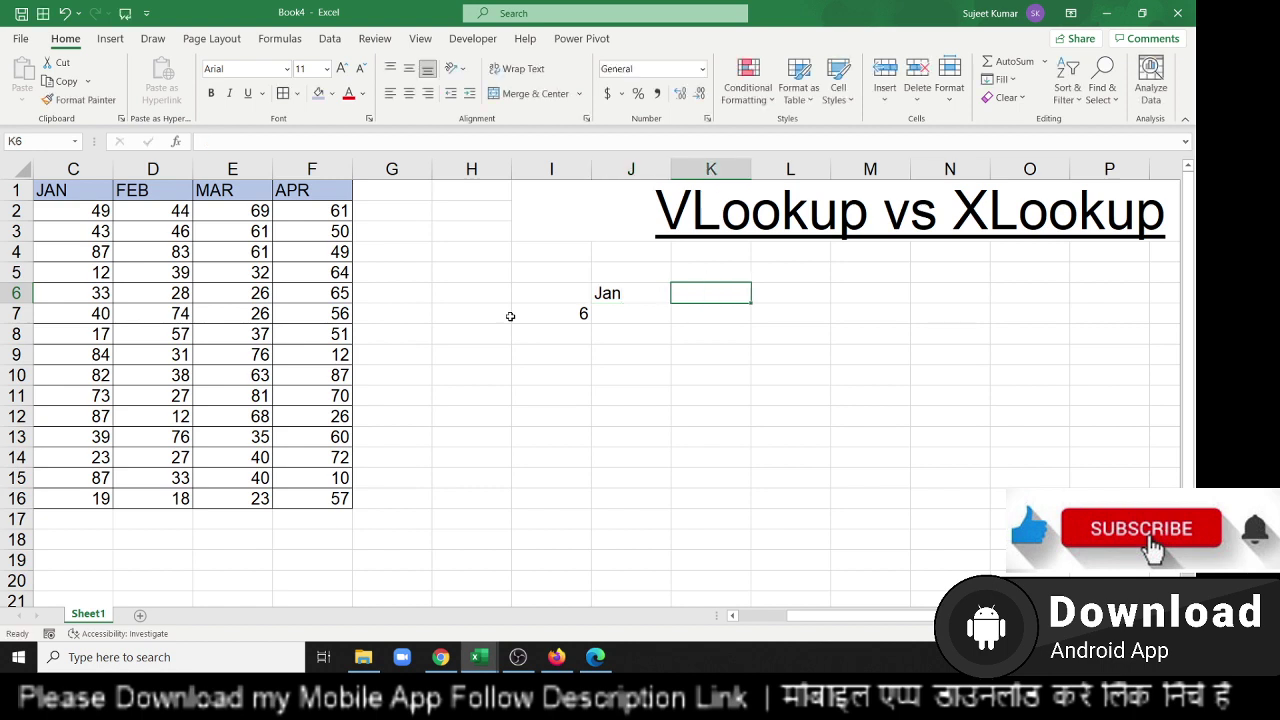
{"action": "type", "text": "Mar"}
{"action": "key", "text": "Left"}
{"action": "key", "text": "Right"}
{"action": "key", "text": "Right"}
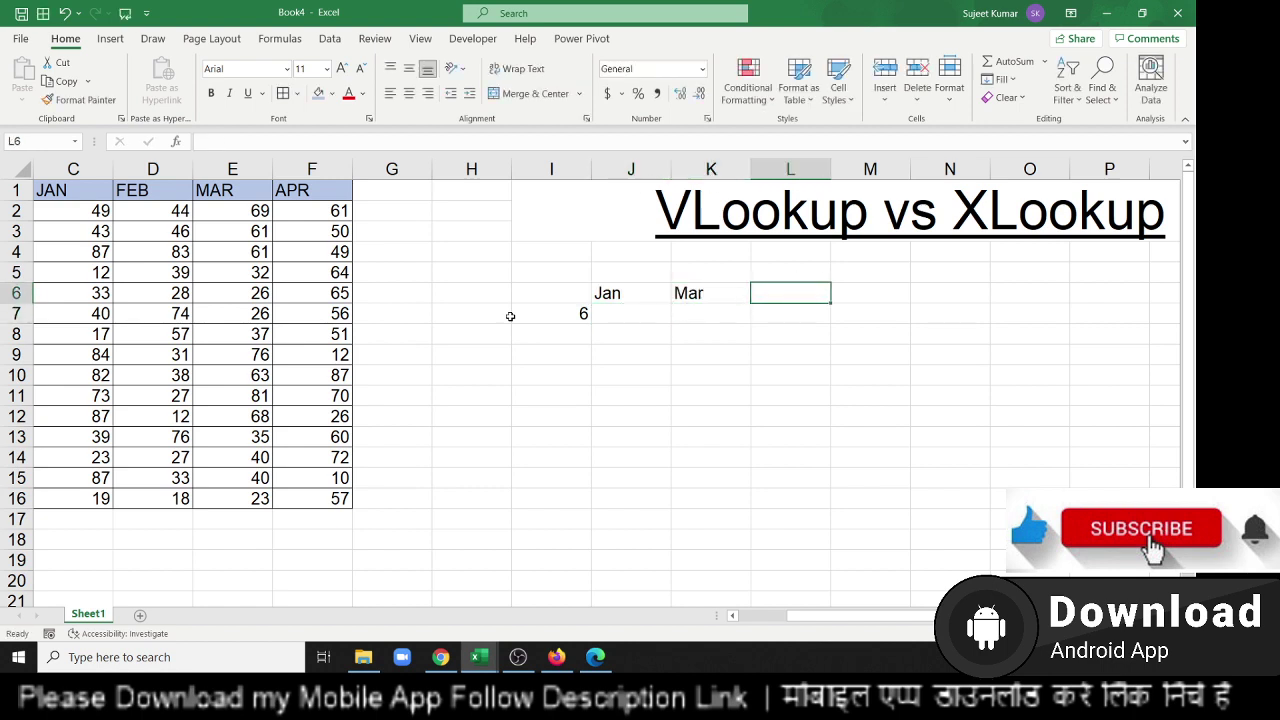
{"action": "type", "text": "Name"}
{"action": "key", "text": "Return"}
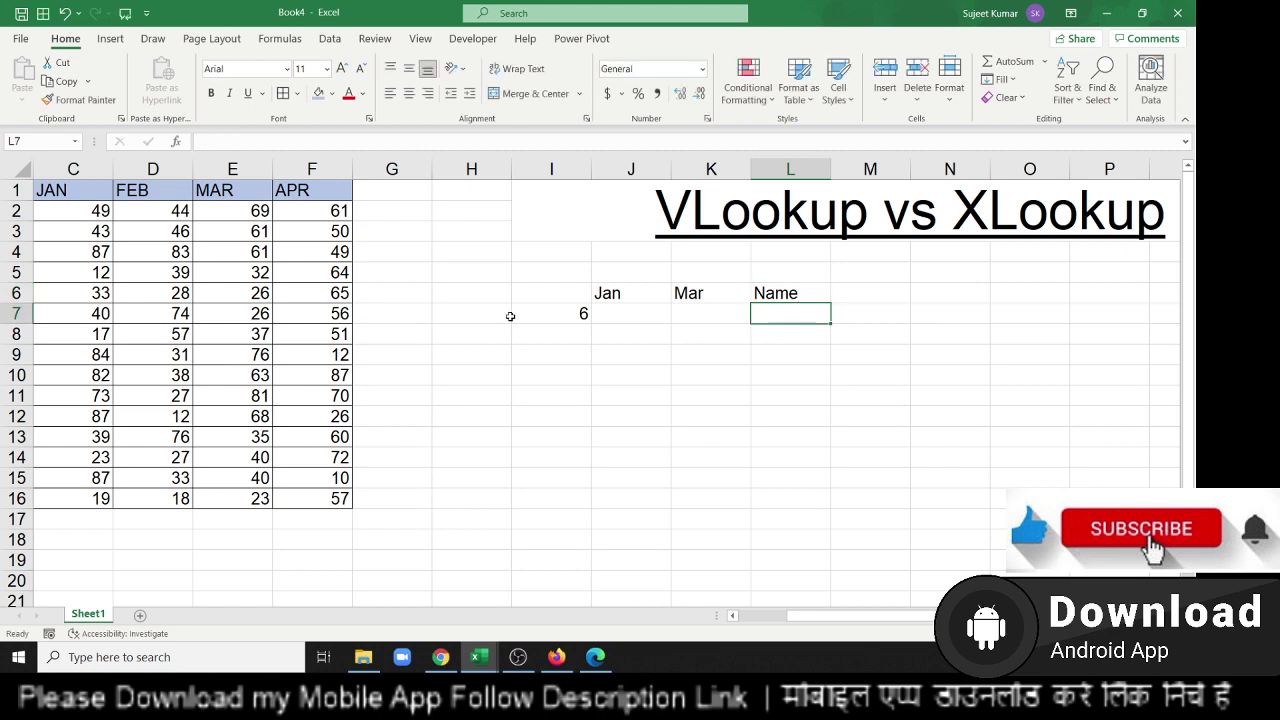
{"action": "key", "text": "Left"}
{"action": "key", "text": "Left"}
{"action": "key", "text": "Left"}
{"action": "key", "text": "Left"}
{"action": "key", "text": "Right"}
Enter =VLOOKUP(I7,A1:F16,3,0) in J7 to return ID 6's Jan value 40.
{"action": "key", "text": "Right"}
{"action": "key", "text": "Right"}
{"action": "key", "text": "Right"}
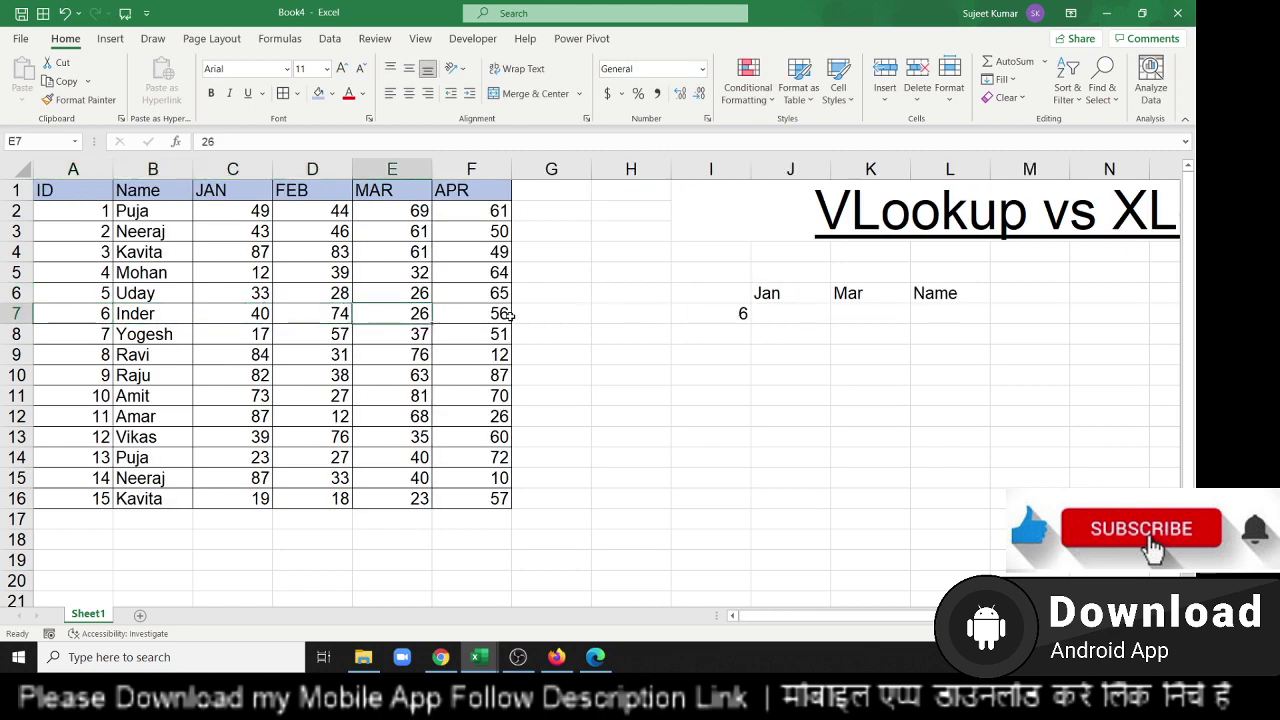
{"action": "key", "text": "Right"}
{"action": "key", "text": "Right"}
{"action": "key", "text": "Right"}
{"action": "key", "text": "Right"}
{"action": "type", "text": "=vl"}
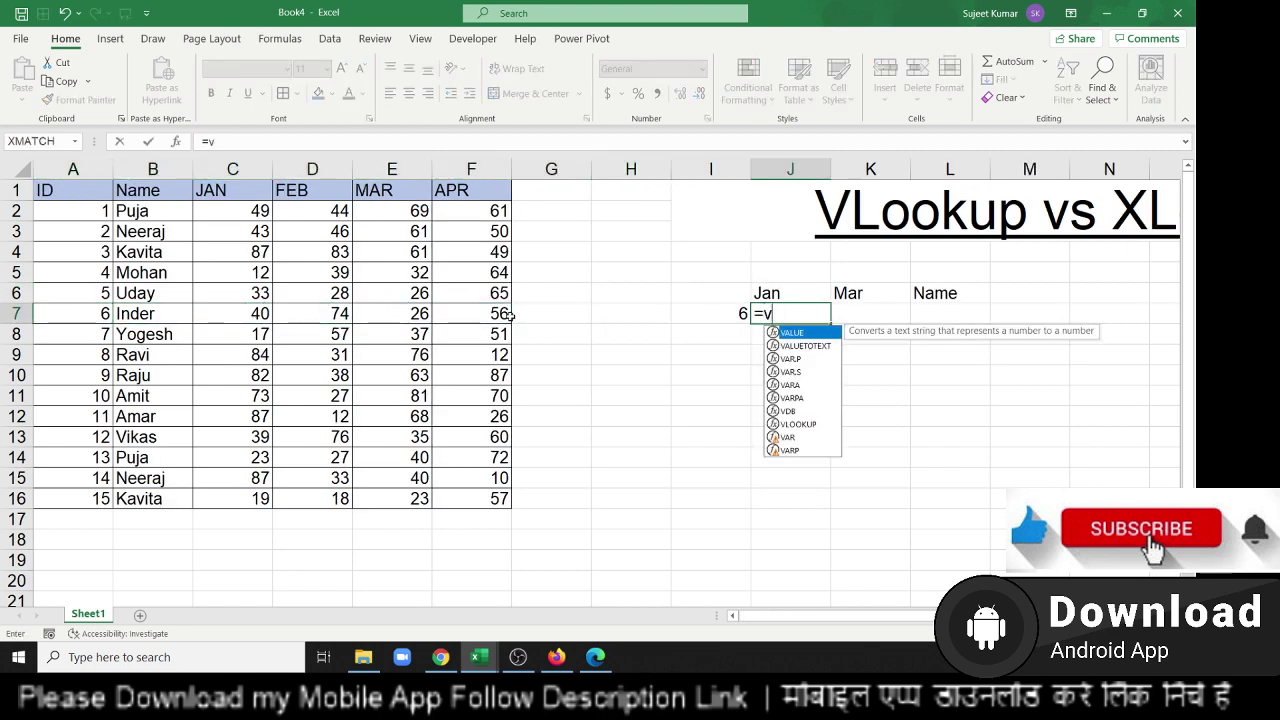
{"action": "key", "text": "Tab"}
{"action": "key", "text": "Left"}
{"action": "type", "text": ","}
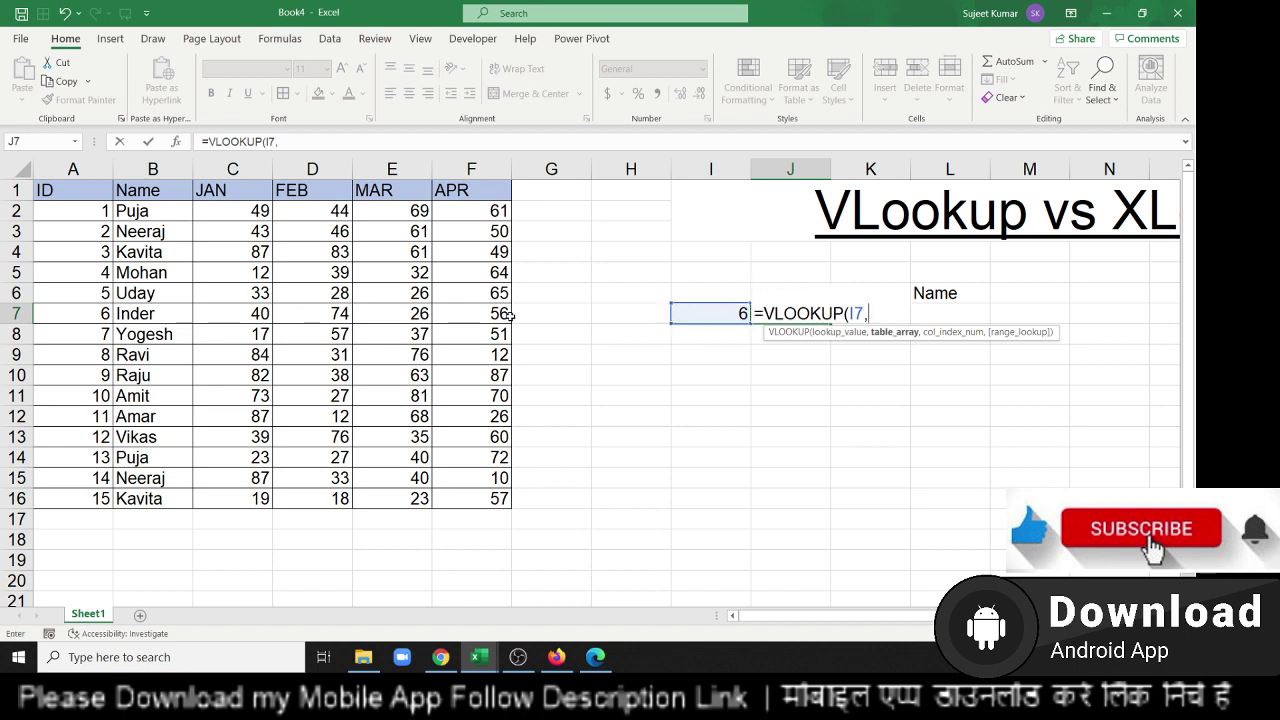
{"action": "left_click_drag", "start_coordinate": [69, 190], "coordinate": [452, 494]}
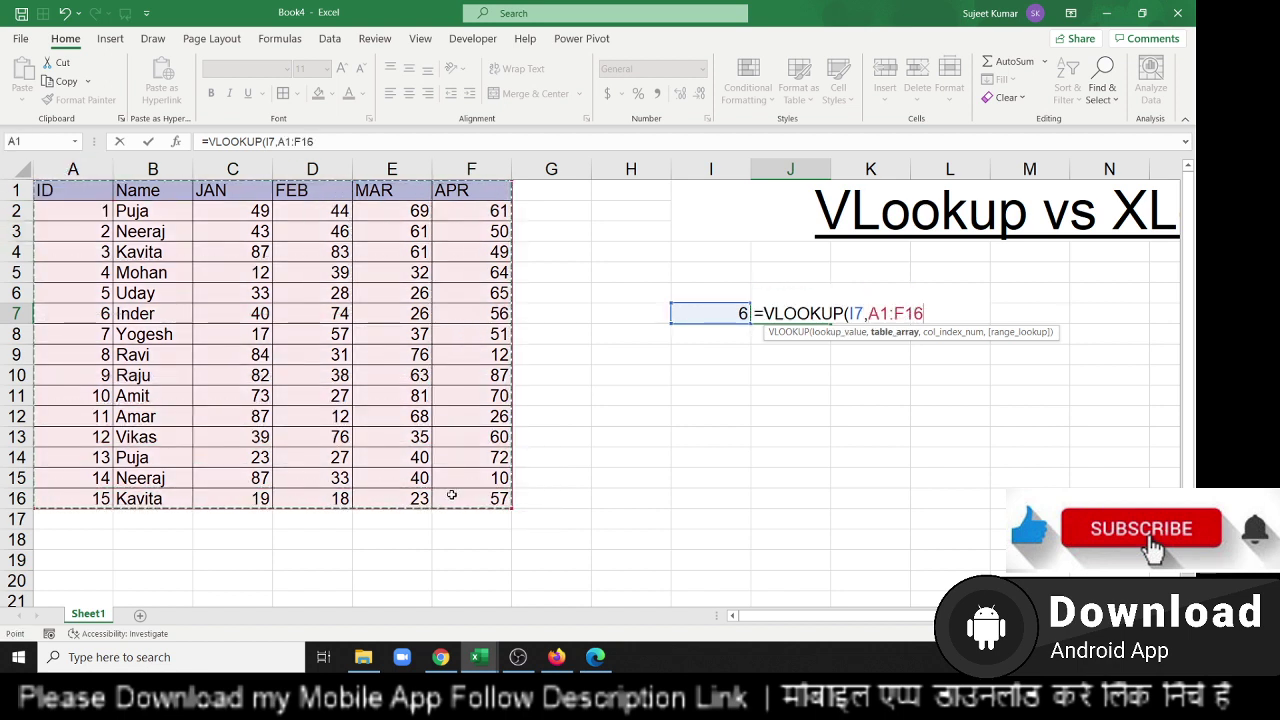
{"action": "type", "text": ","}
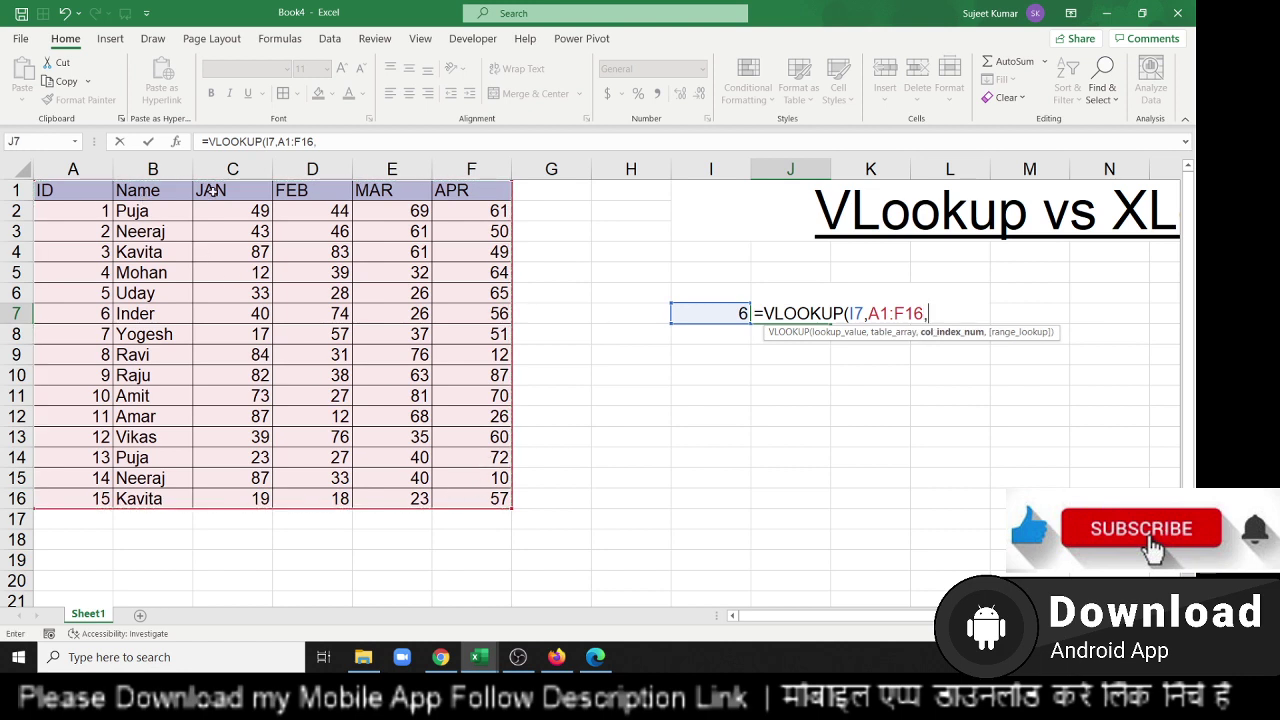
{"action": "type", "text": "3,0"}
{"action": "key", "text": "Return"}
Enter =VLOOKUP(I7,A1:F16,4,0) in K7 for the Mar value.
{"action": "key", "text": "Up"}
{"action": "key", "text": "Right"}
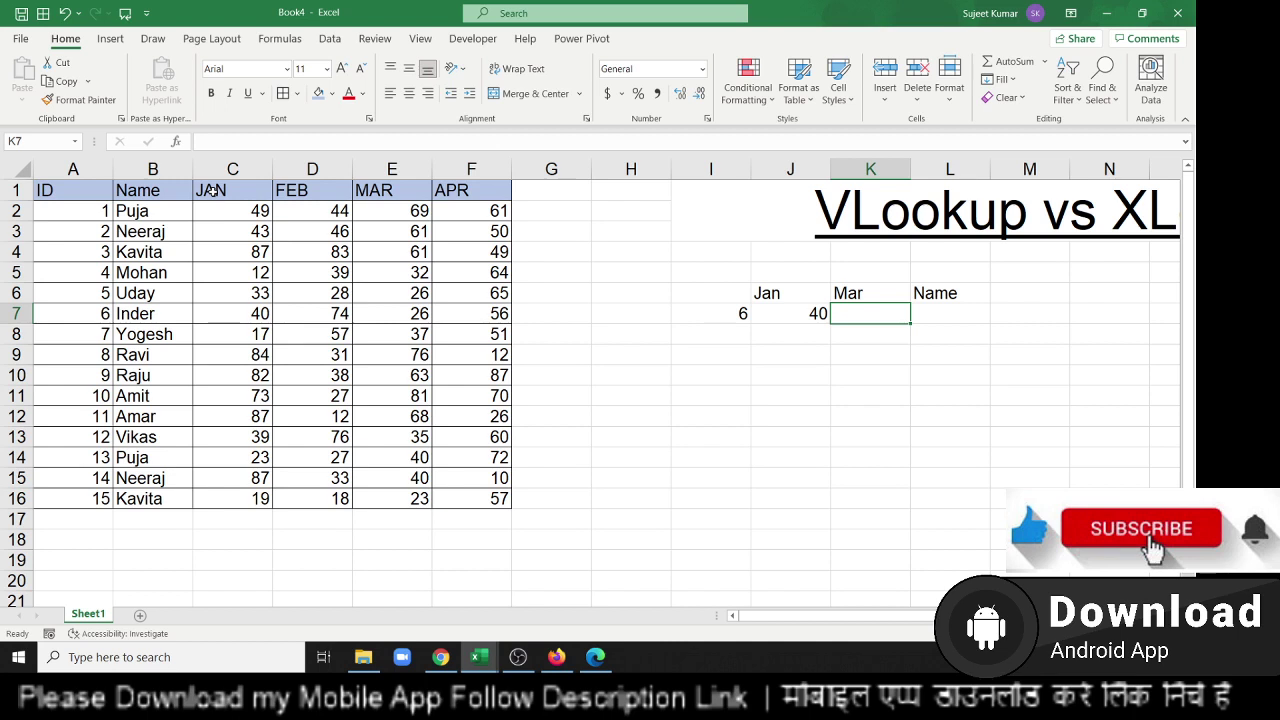
{"action": "type", "text": "=vl"}
{"action": "key", "text": "Tab"}
{"action": "key", "text": "Left"}
{"action": "key", "text": "Left"}
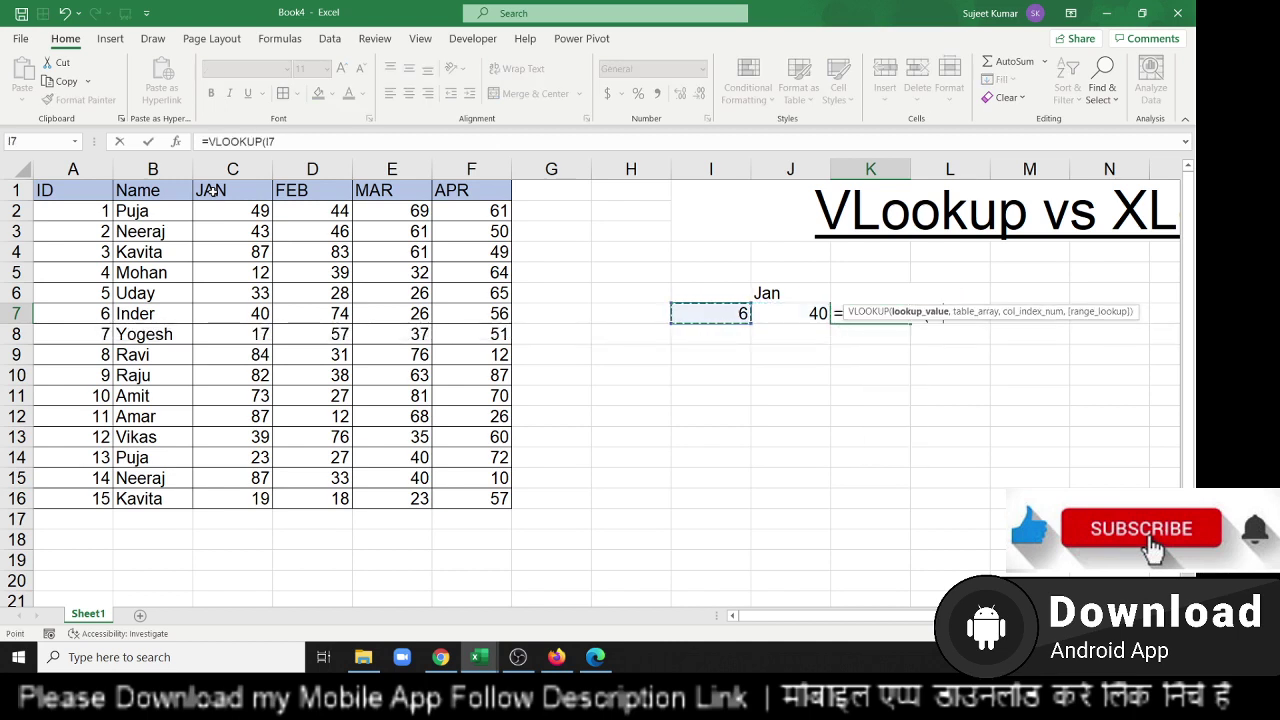
{"action": "type", "text": ","}
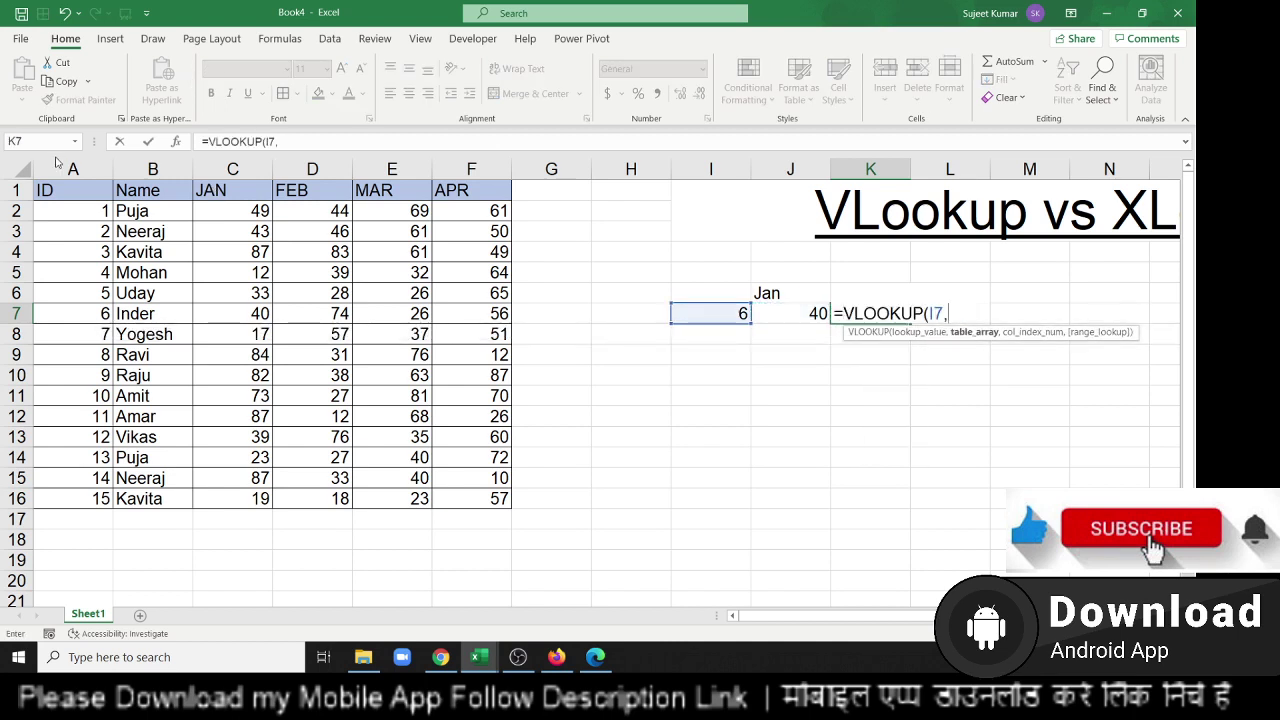
{"action": "left_click_drag", "start_coordinate": [73, 169], "coordinate": [152, 169]}
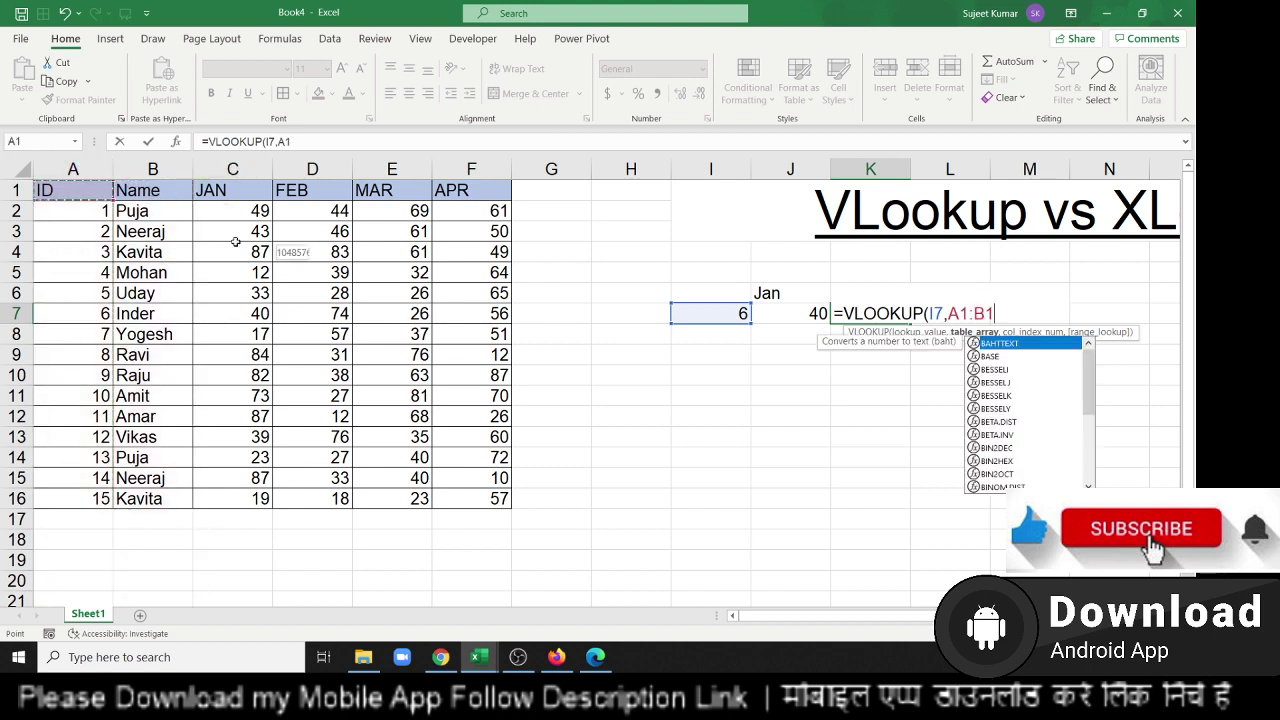
{"action": "left_click_drag", "start_coordinate": [235, 242], "coordinate": [443, 488]}
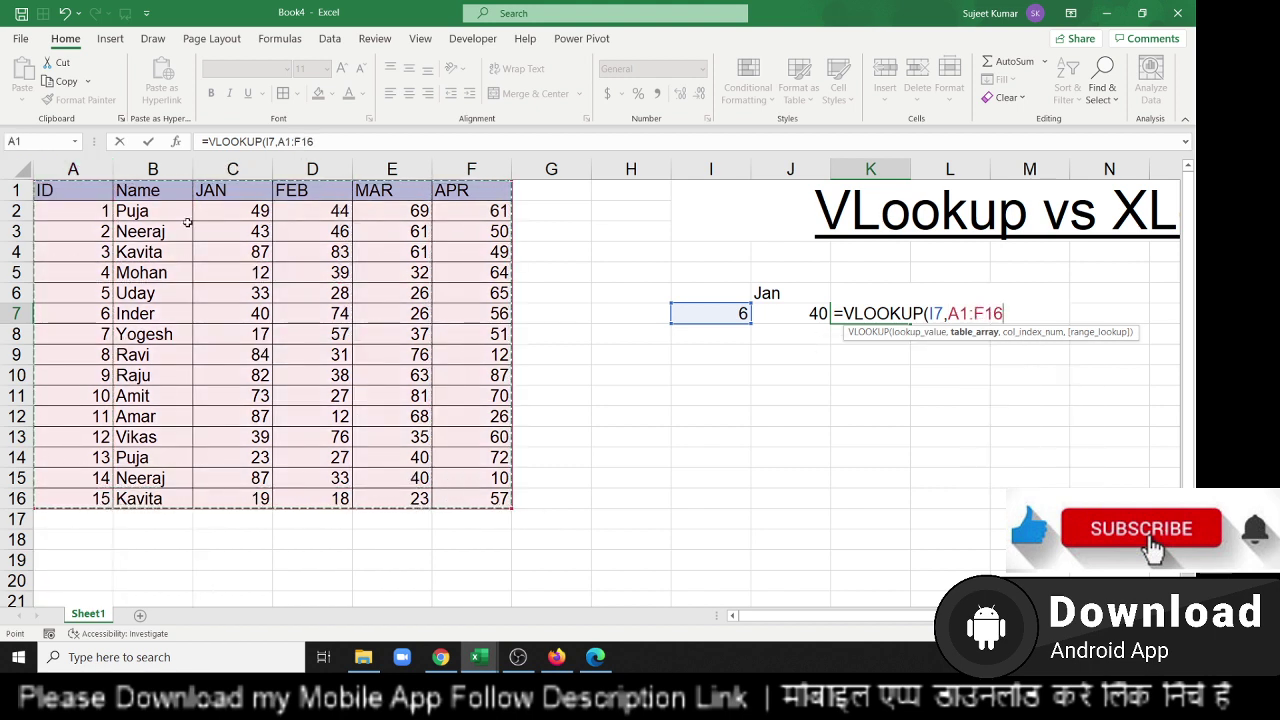
{"action": "type", "text": ","}
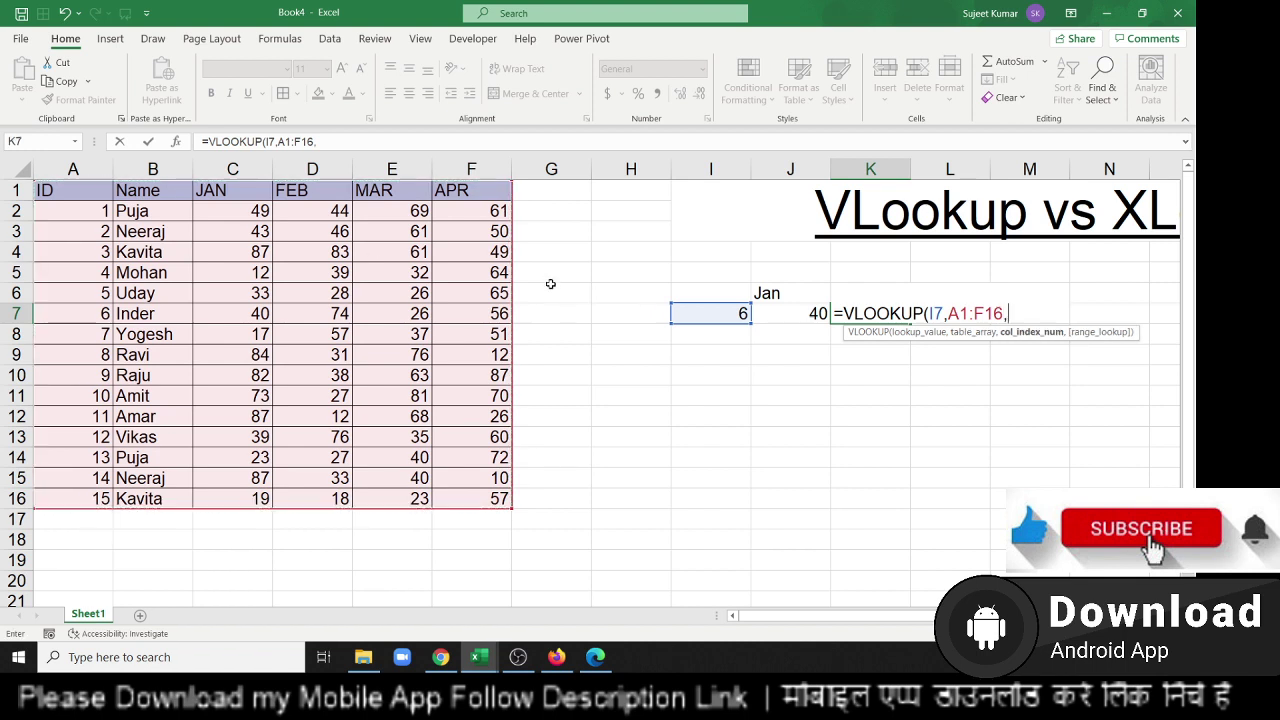
{"action": "type", "text": "4,0"}
{"action": "key", "text": "Return"}
Correct K7's column index from 4 to 5 so it returns Mar value 26.
{"action": "key", "text": "Up"}
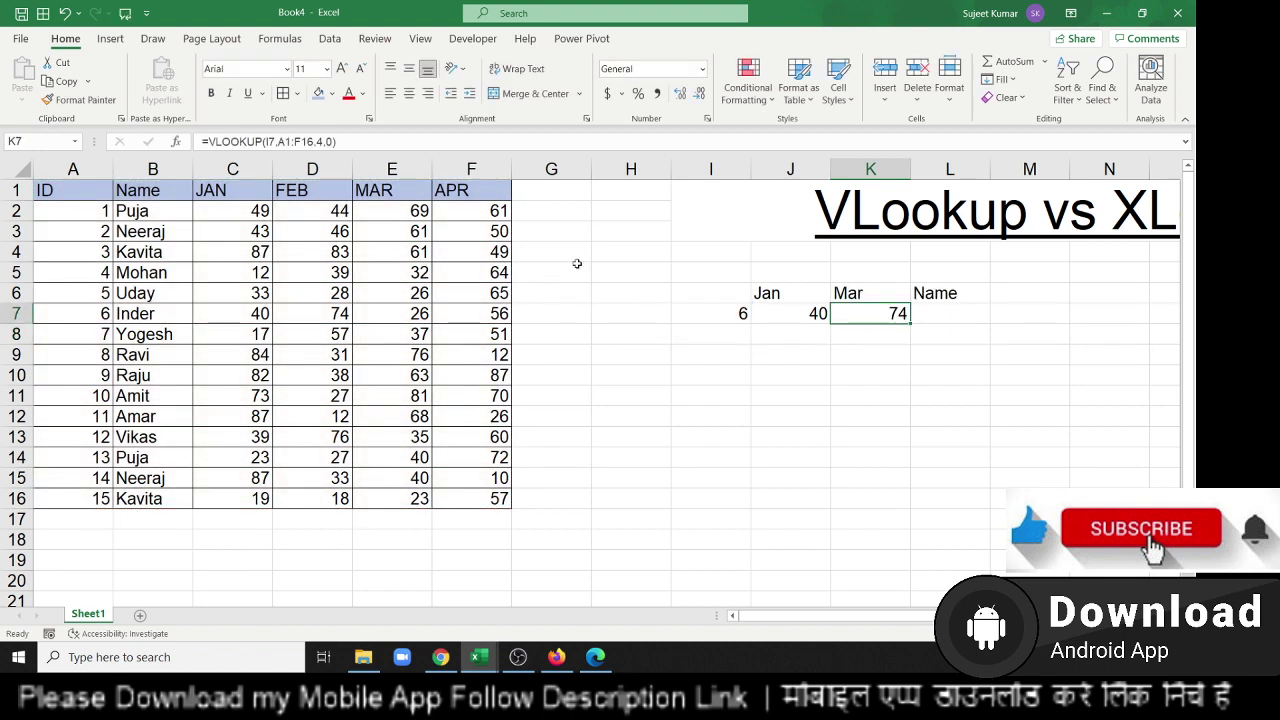
{"action": "key", "text": "F2"}
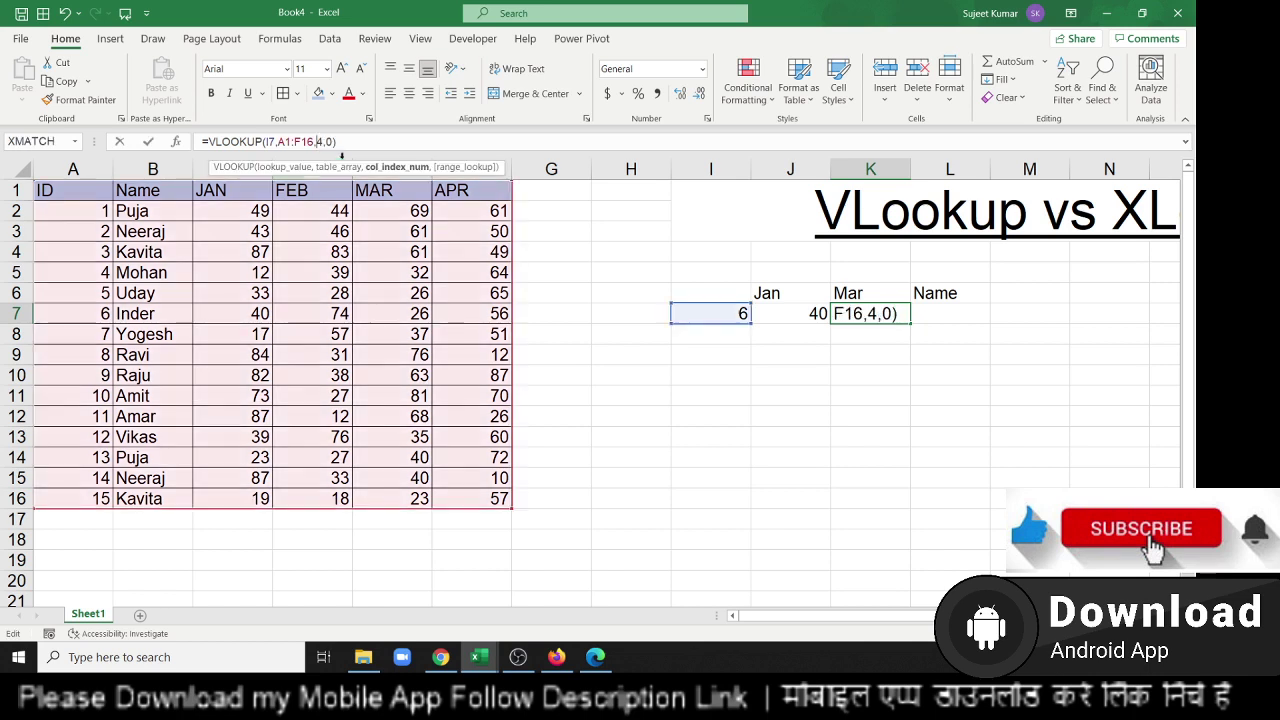
{"action": "key", "text": "BackSpace"}
{"action": "type", "text": "5"}
{"action": "key", "text": "Return"}
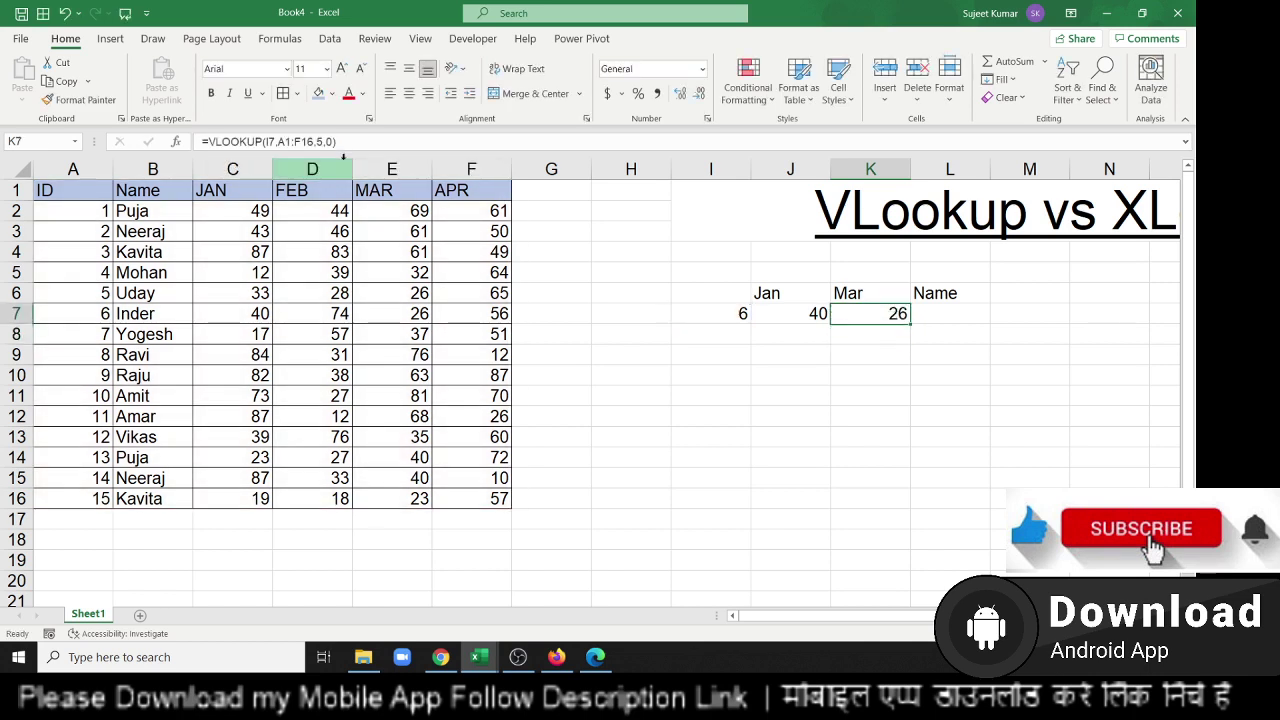
{"action": "key", "text": "Up"}
{"action": "key", "text": "Right"}
Enter =VLOOKUP(I7,A1:F16,2,0) in L7, returning the name Inder for ID 6.
{"action": "type", "text": "="}
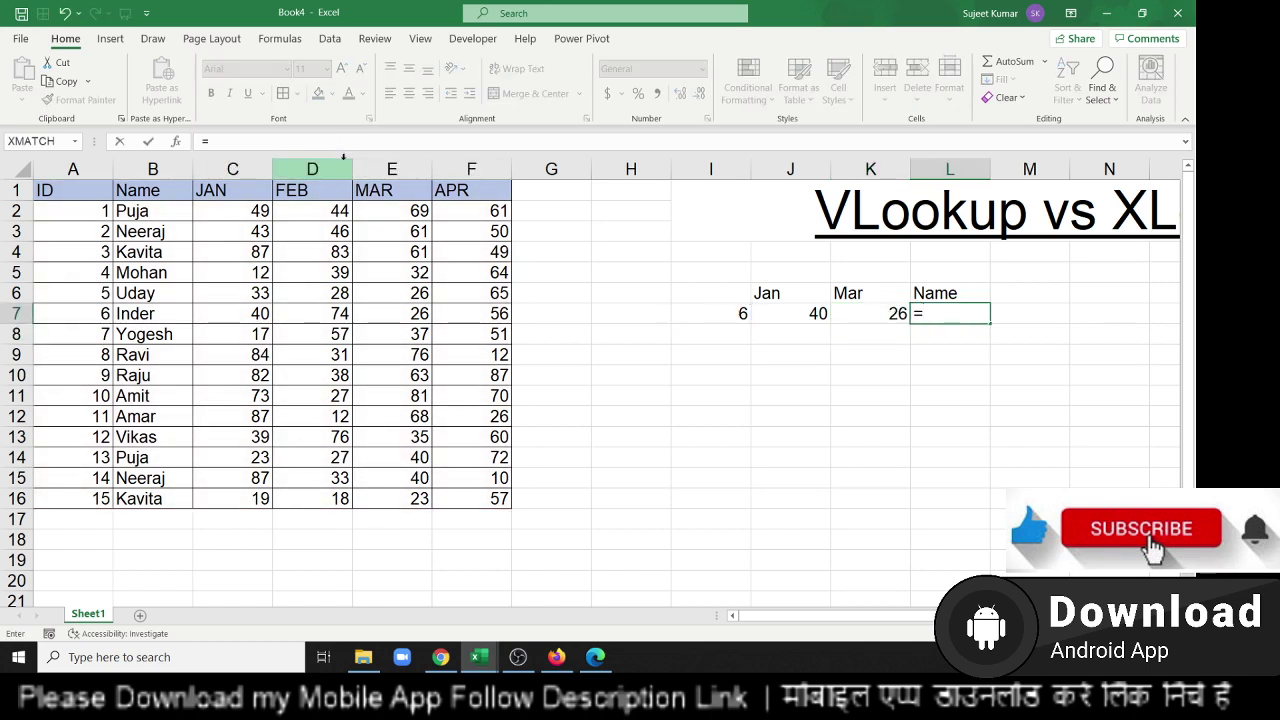
{"action": "type", "text": "vl"}
{"action": "key", "text": "Tab"}
{"action": "key", "text": "Left"}
{"action": "key", "text": "Left"}
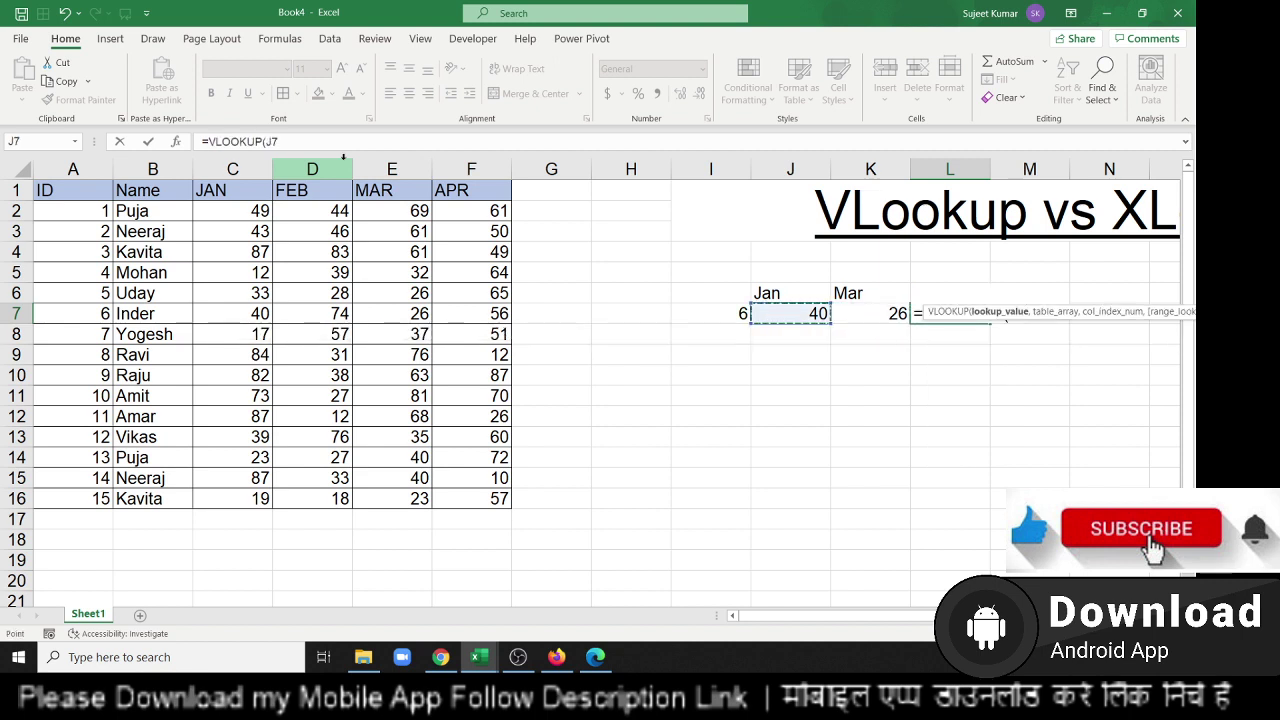
{"action": "key", "text": "Left"}
{"action": "type", "text": ","}
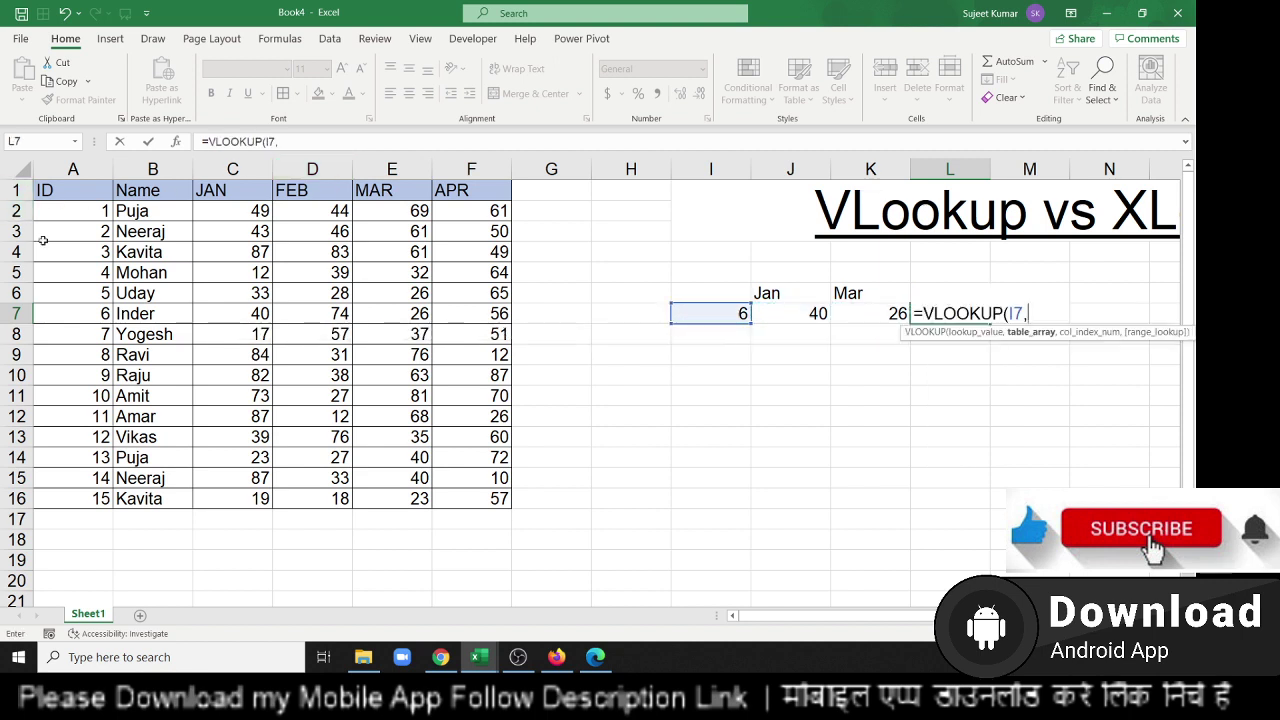
{"action": "left_click_drag", "start_coordinate": [61, 197], "coordinate": [456, 492]}
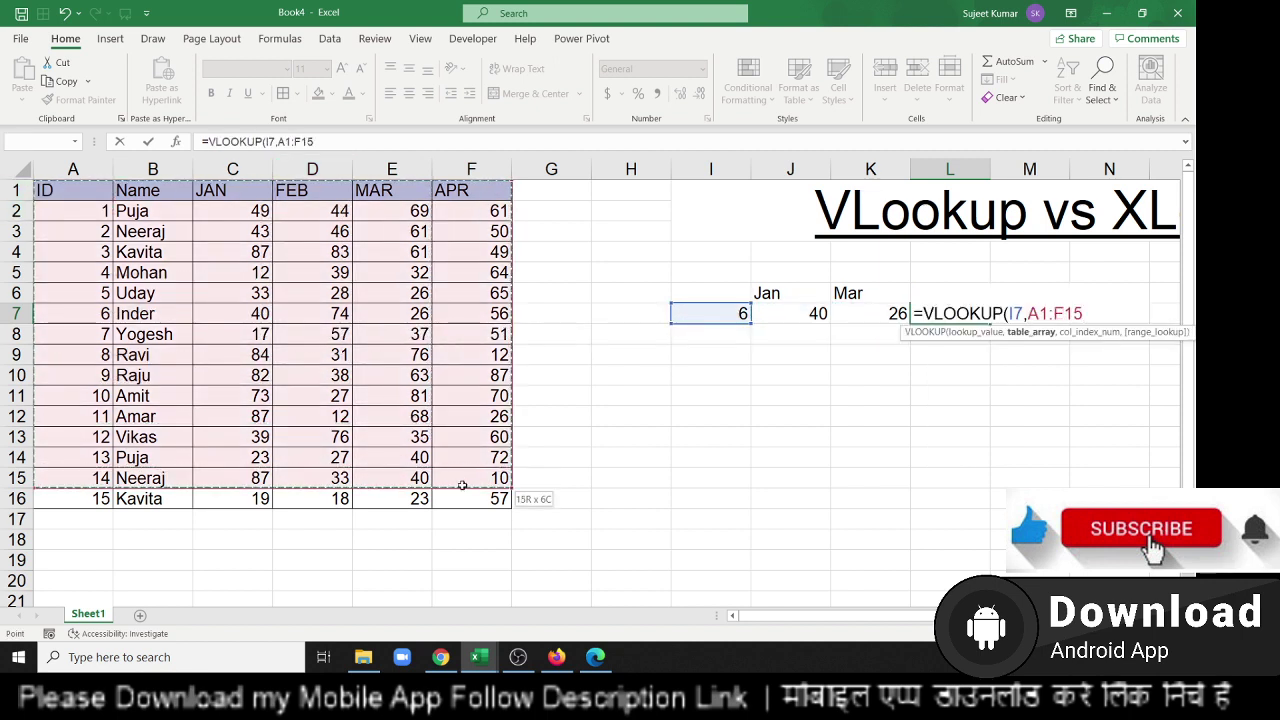
{"action": "type", "text": ","}
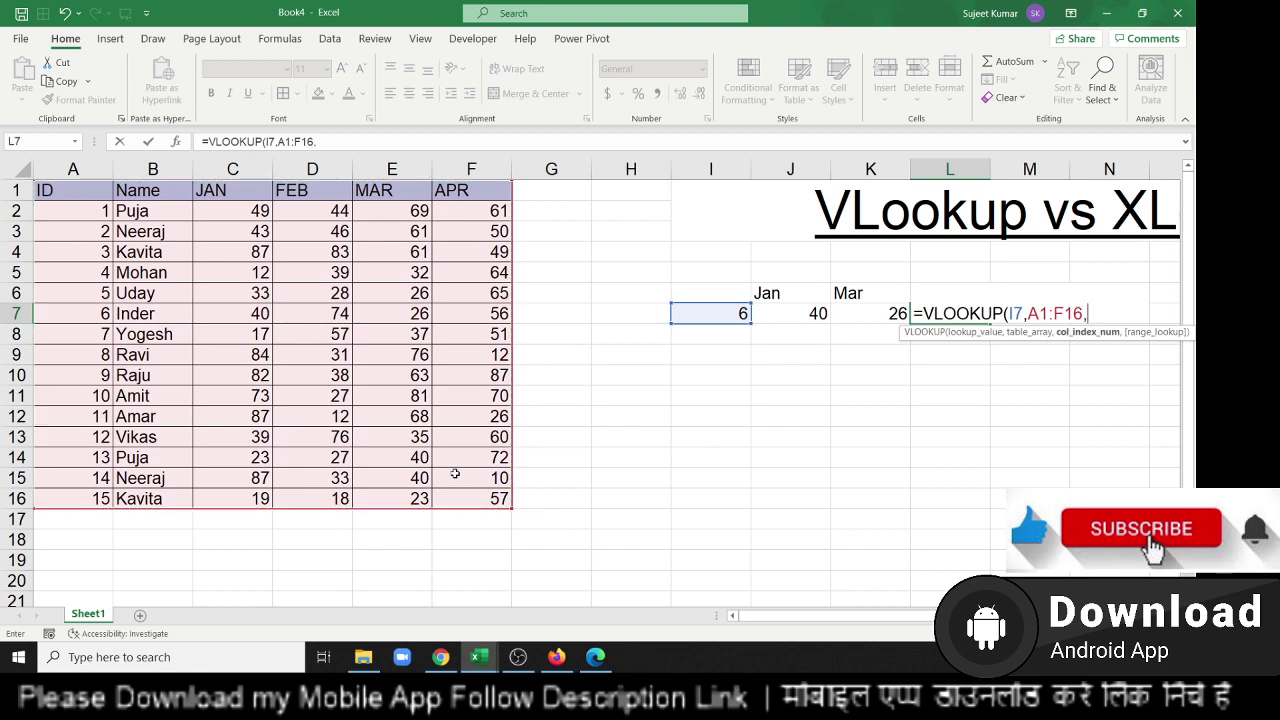
{"action": "type", "text": "2"}
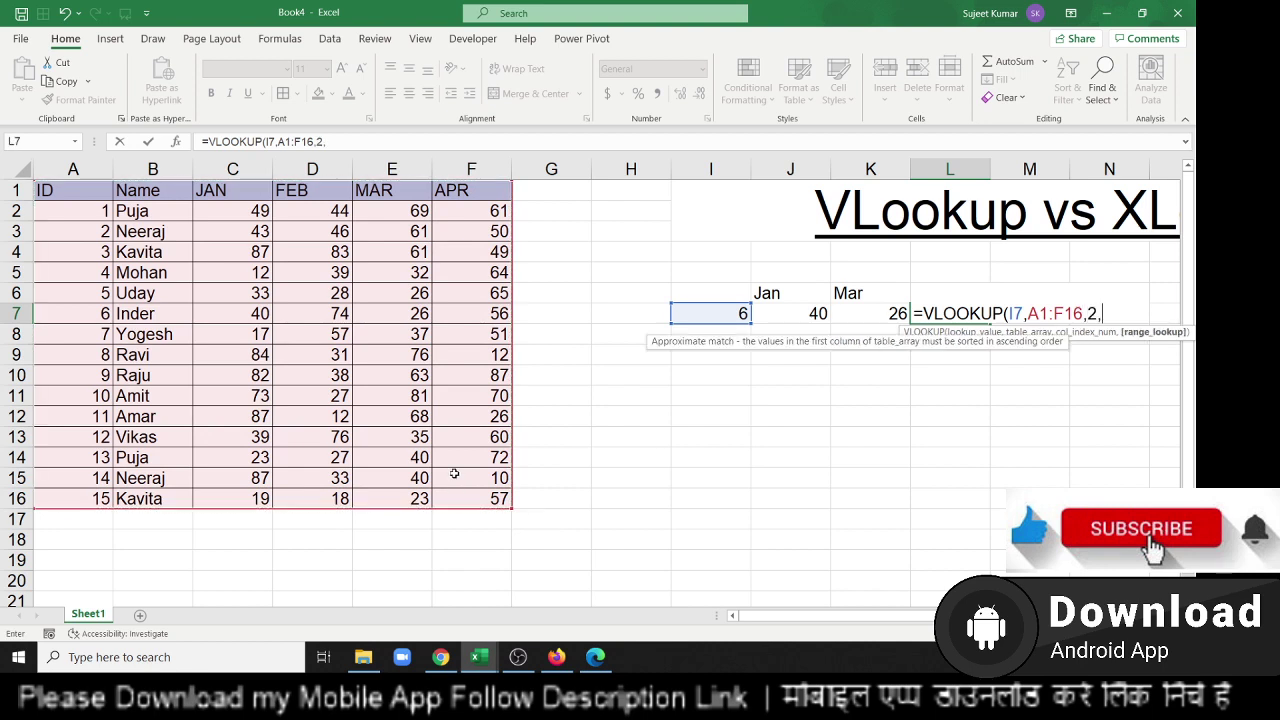
{"action": "type", "text": ",0"}
{"action": "key", "text": "Return"}
{"action": "key", "text": "Left"}
{"action": "key", "text": "Left"}
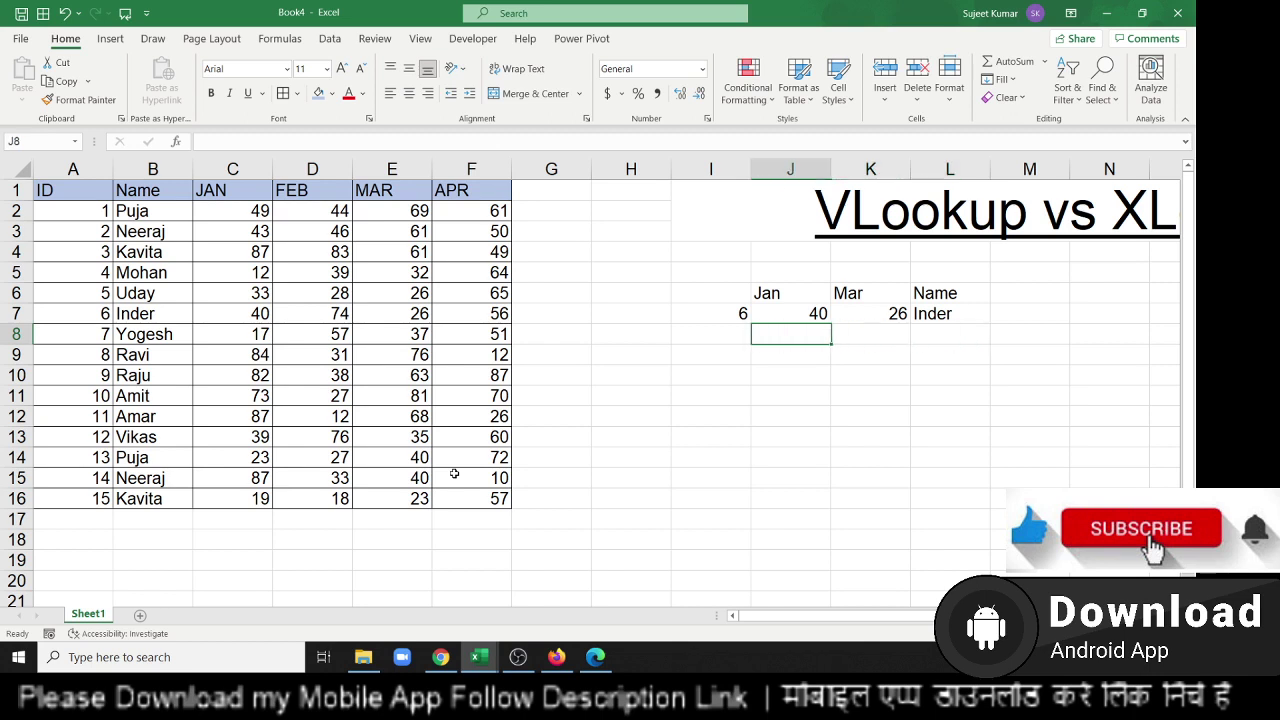
{"action": "key", "text": "Left"}
{"action": "key", "text": "Up"}
Change the lookup ID in I7 to 16, turning J7:L7 into #N/A.
{"action": "type", "text": "16"}
{"action": "key", "text": "Return"}
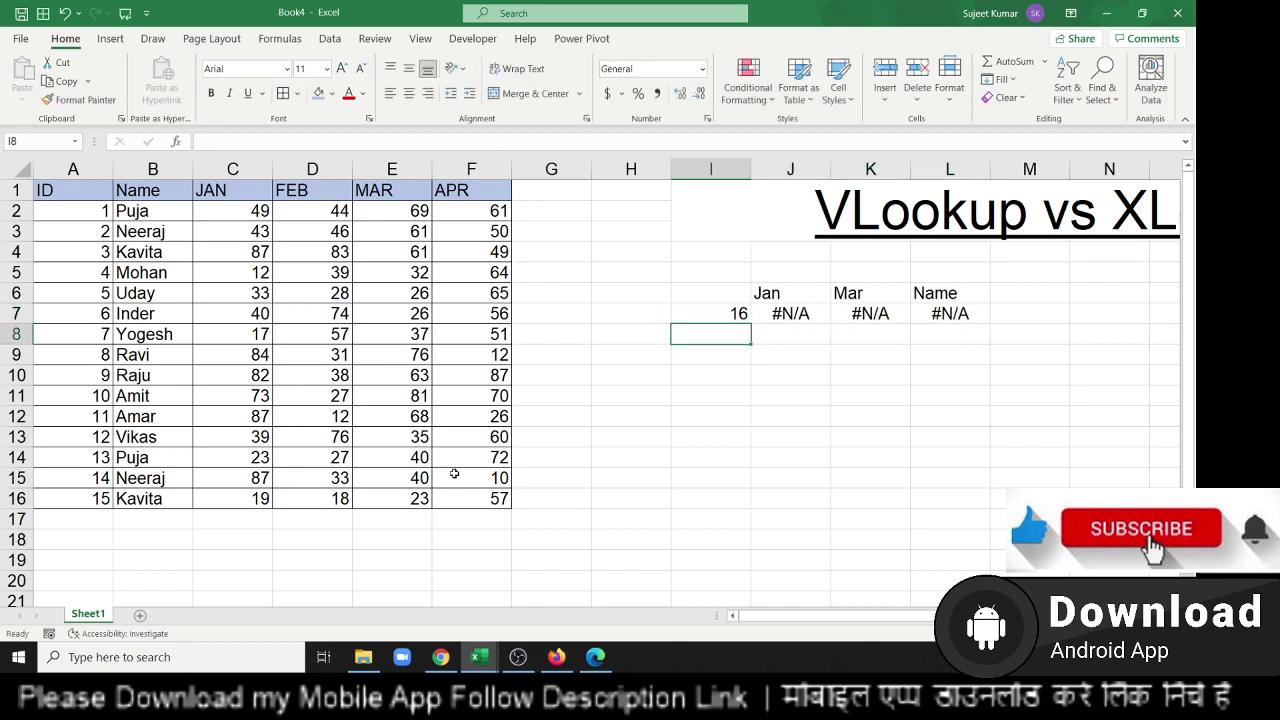
{"action": "key", "text": "Up"}
{"action": "key", "text": "Right"}
{"action": "key", "text": "shift+Right"}
{"action": "key", "text": "shift+Right"}
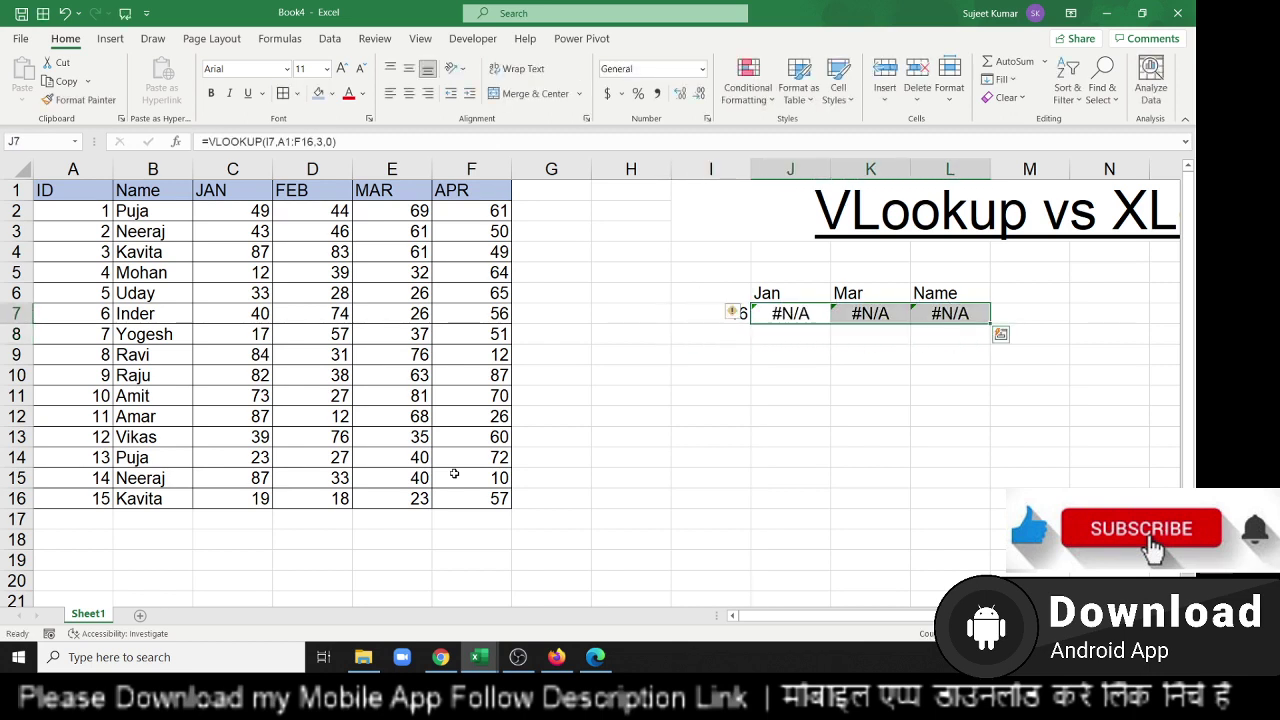
{"action": "key", "text": "Left"}
Begin wrapping J7's VLOOKUP in IFERROR with an empty-text fallback.
{"action": "key", "text": "Right"}
{"action": "key", "text": "F2"}
{"action": "key", "text": "Left"}
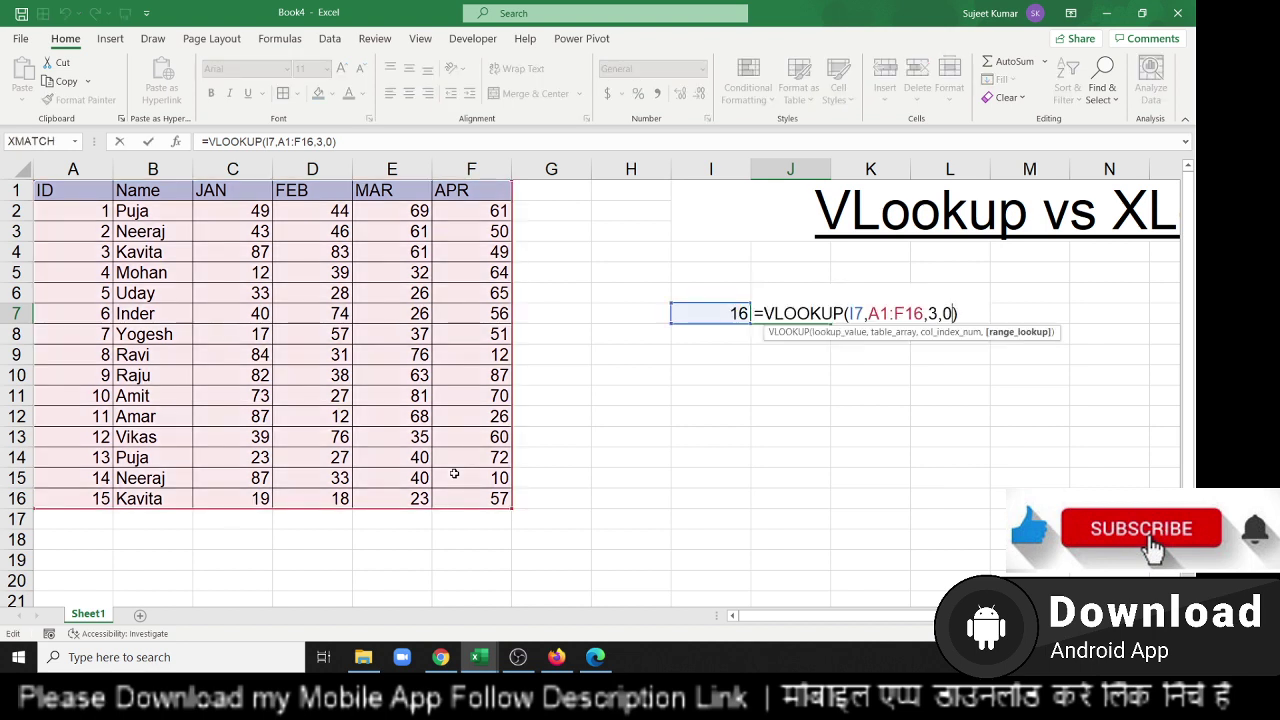
{"action": "key", "text": "Left"}
{"action": "key", "text": "Left"}
{"action": "key", "text": "Left"}
{"action": "key", "text": "Left"}
{"action": "key", "text": "Left"}
{"action": "key", "text": "Left"}
{"action": "key", "text": "Left"}
{"action": "key", "text": "Right"}
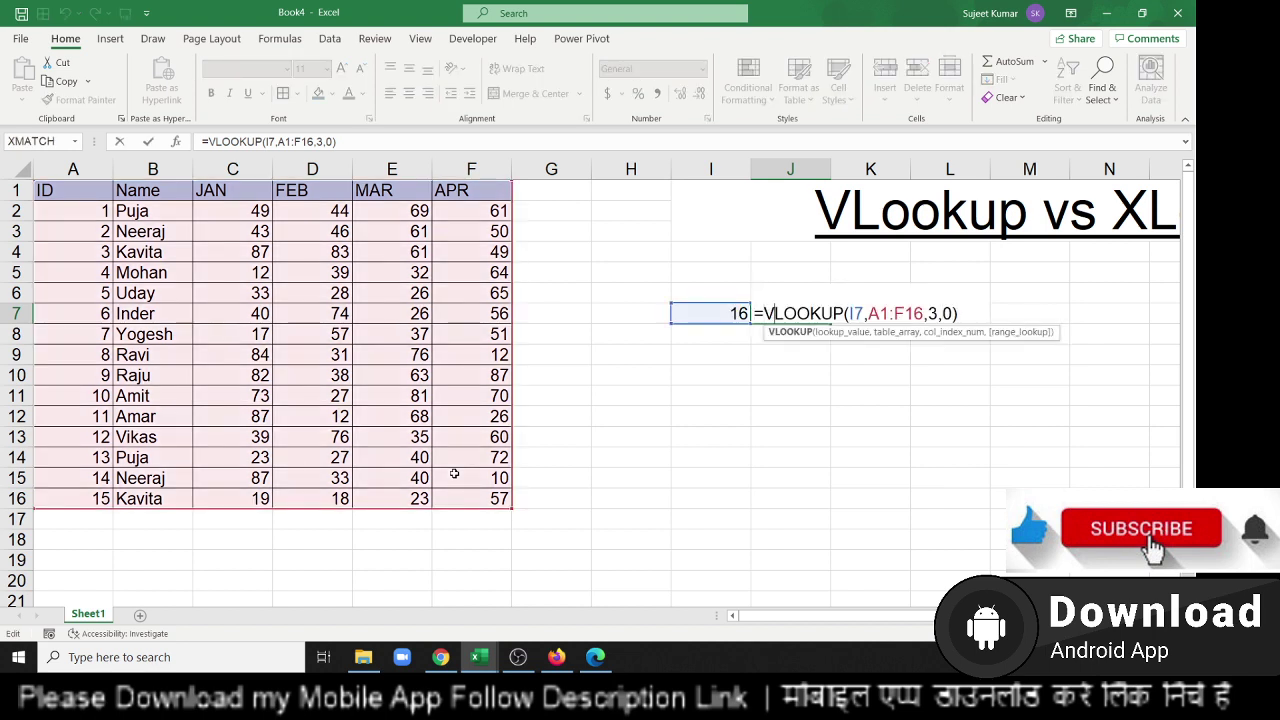
{"action": "type", "text": "IFERROR("}
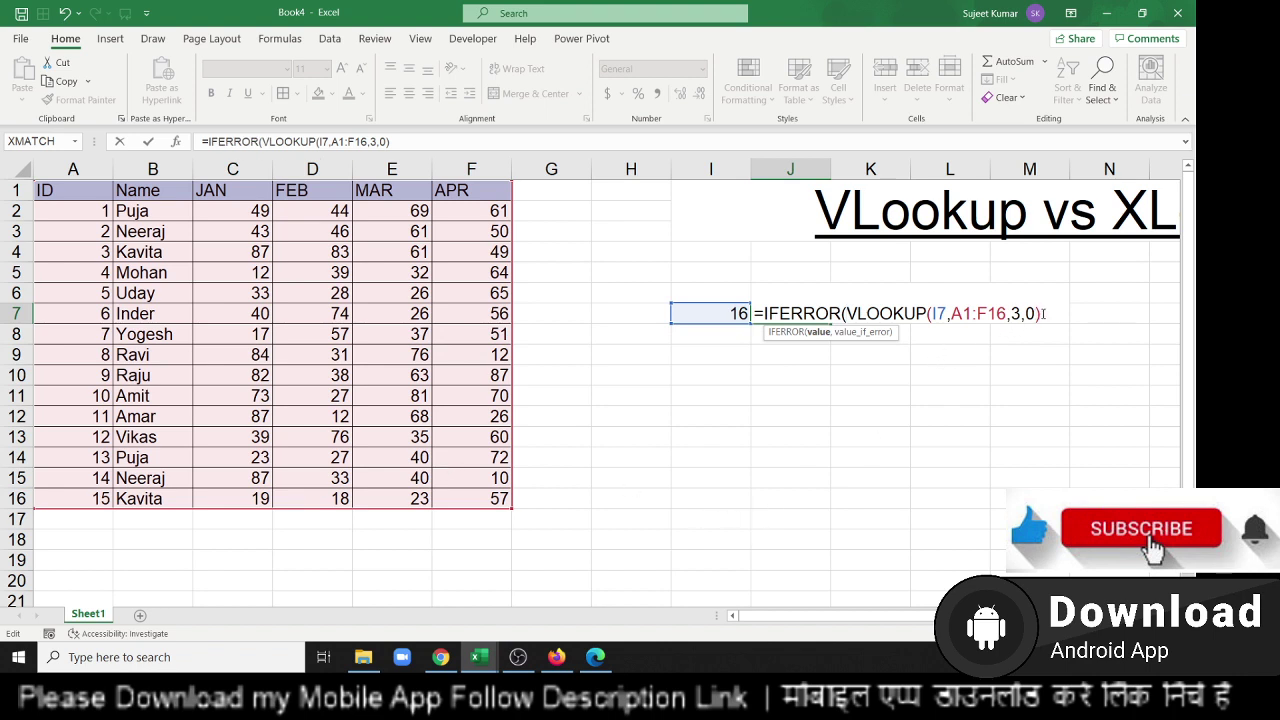
{"action": "type", "text": ",\"\""}
{"action": "type", "text": ")"}
{"action": "key", "text": "Return"}
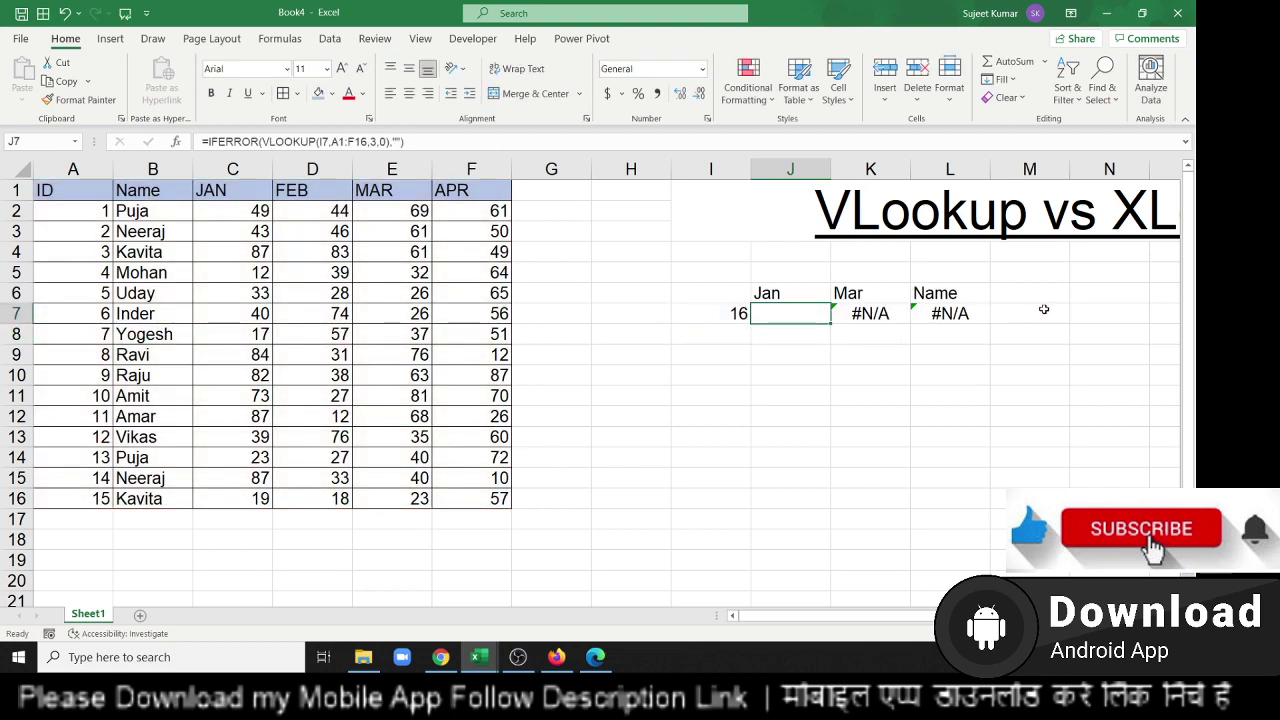
{"action": "key", "text": "ctrl+z"}
{"action": "key", "text": "Left"}
{"action": "key", "text": "Left"}
{"action": "key", "text": "ctrl+Left"}
{"action": "key", "text": "ctrl+Left"}
{"action": "key", "text": "ctrl+Up"}
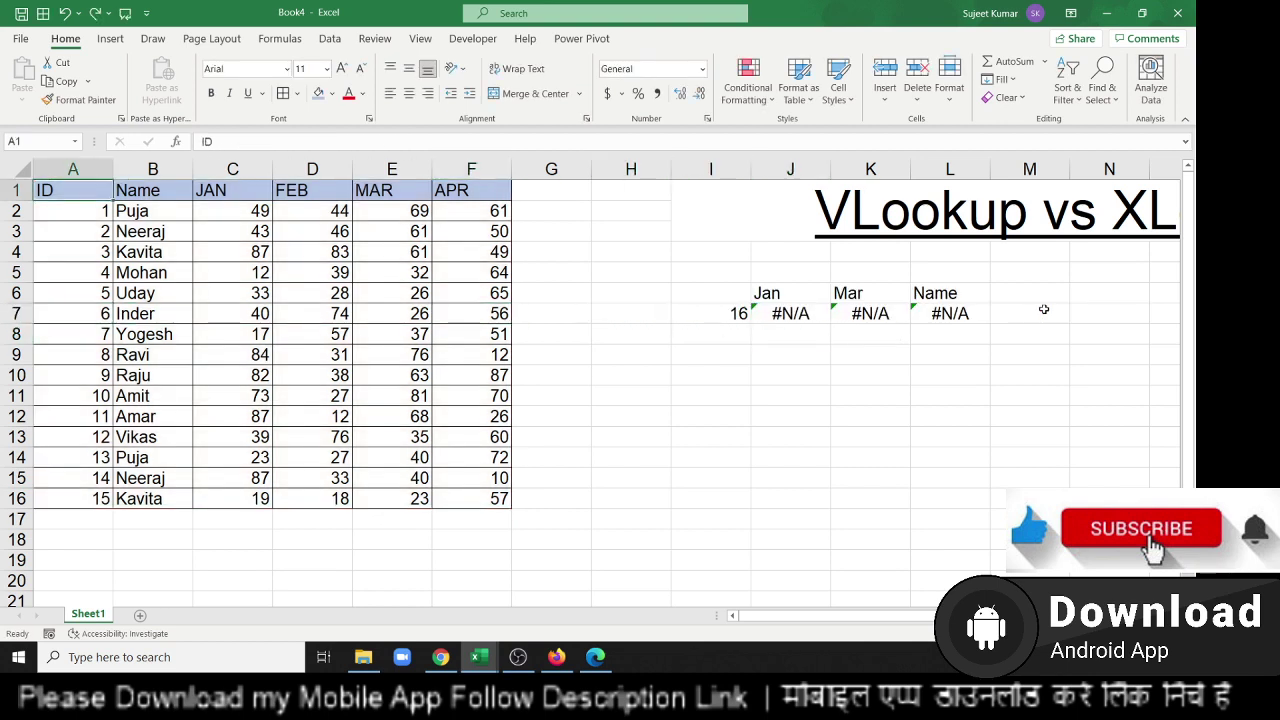
{"action": "key", "text": "ctrl+shift+Down"}
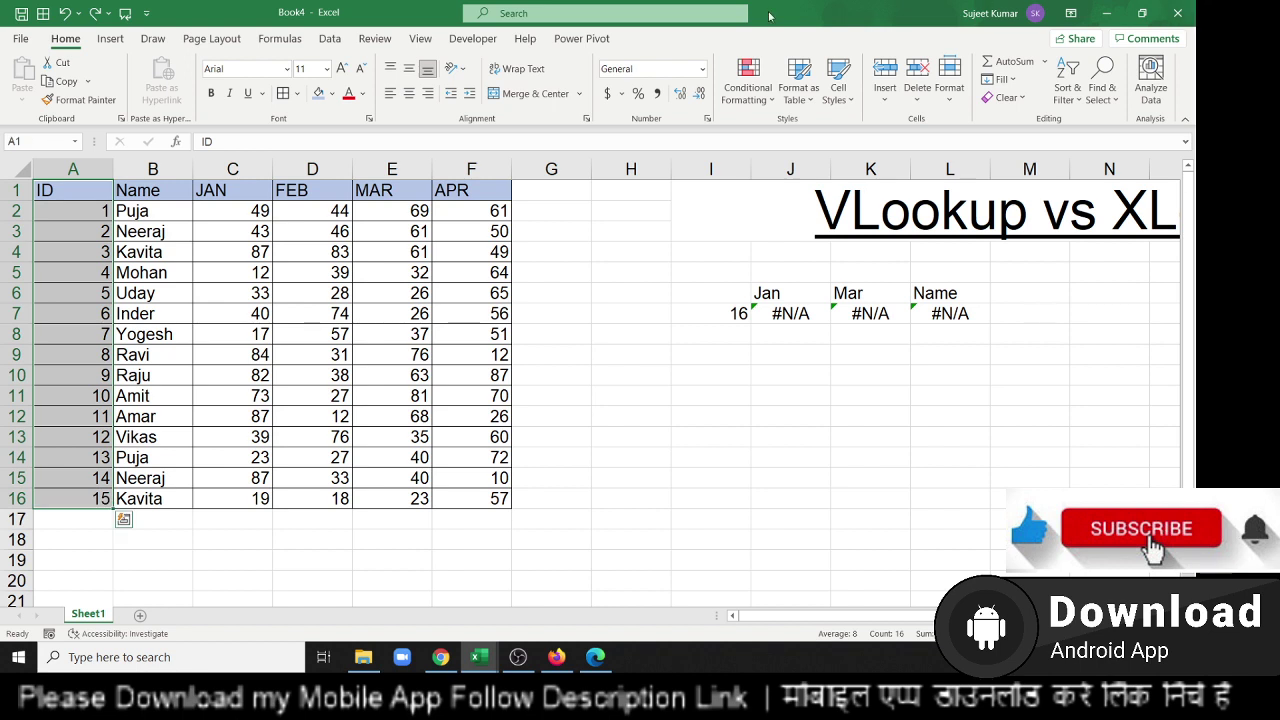
Move the ID column so it sits between Name and JAN.
{"action": "left_click", "coordinate": [73, 172]}
{"action": "key", "text": "ctrl+c"}
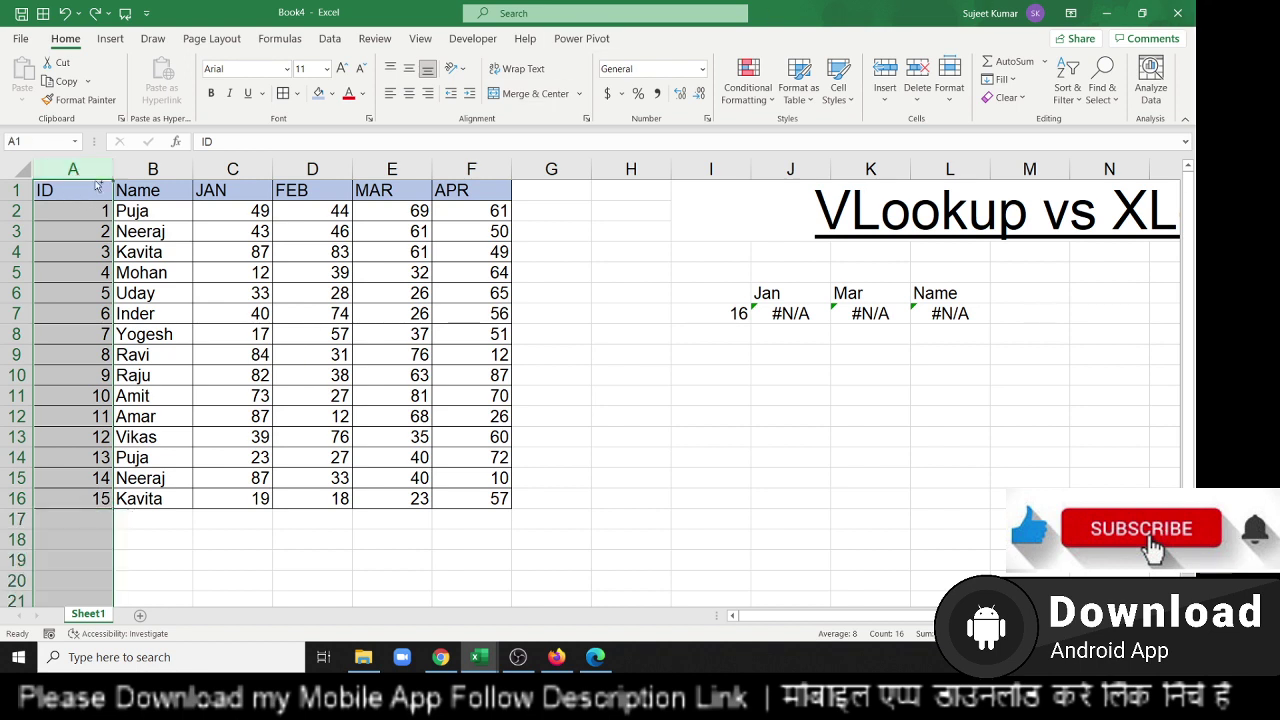
{"action": "left_click", "coordinate": [240, 169]}
{"action": "key", "text": "ctrl+shift+plus"}
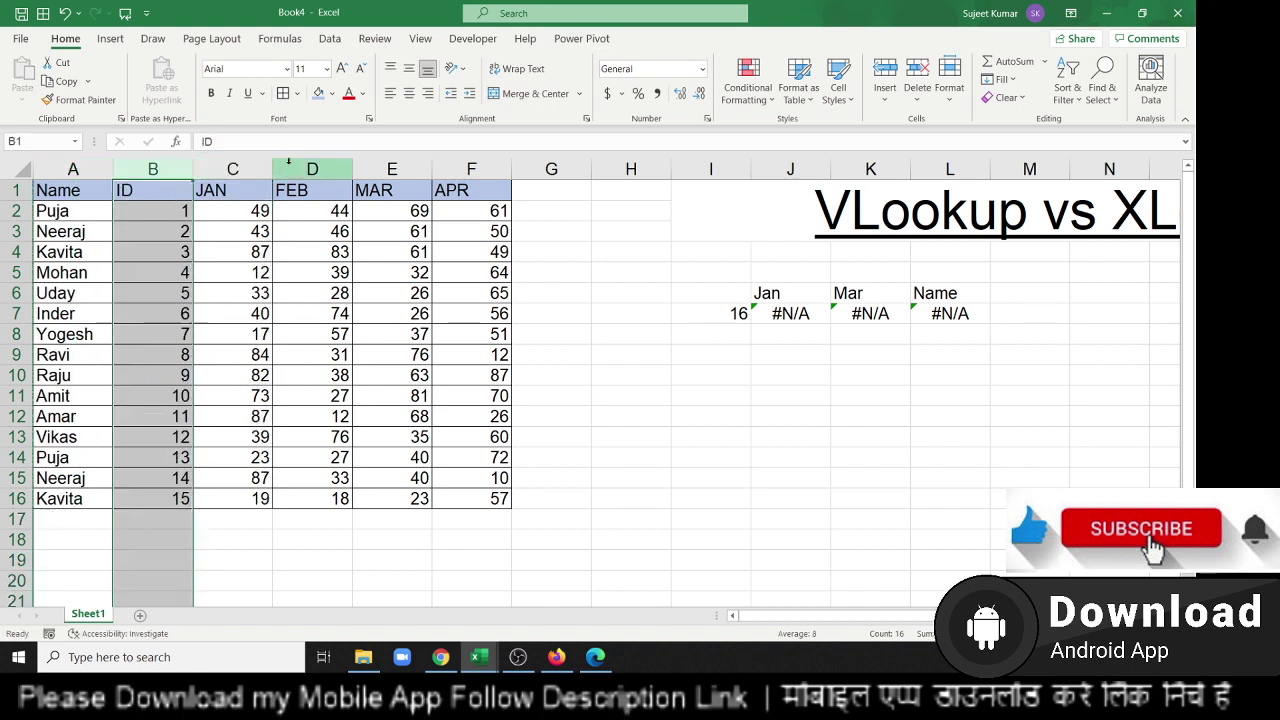
Change the lookup ID in I7 to 15.
{"action": "left_click", "coordinate": [716, 314]}
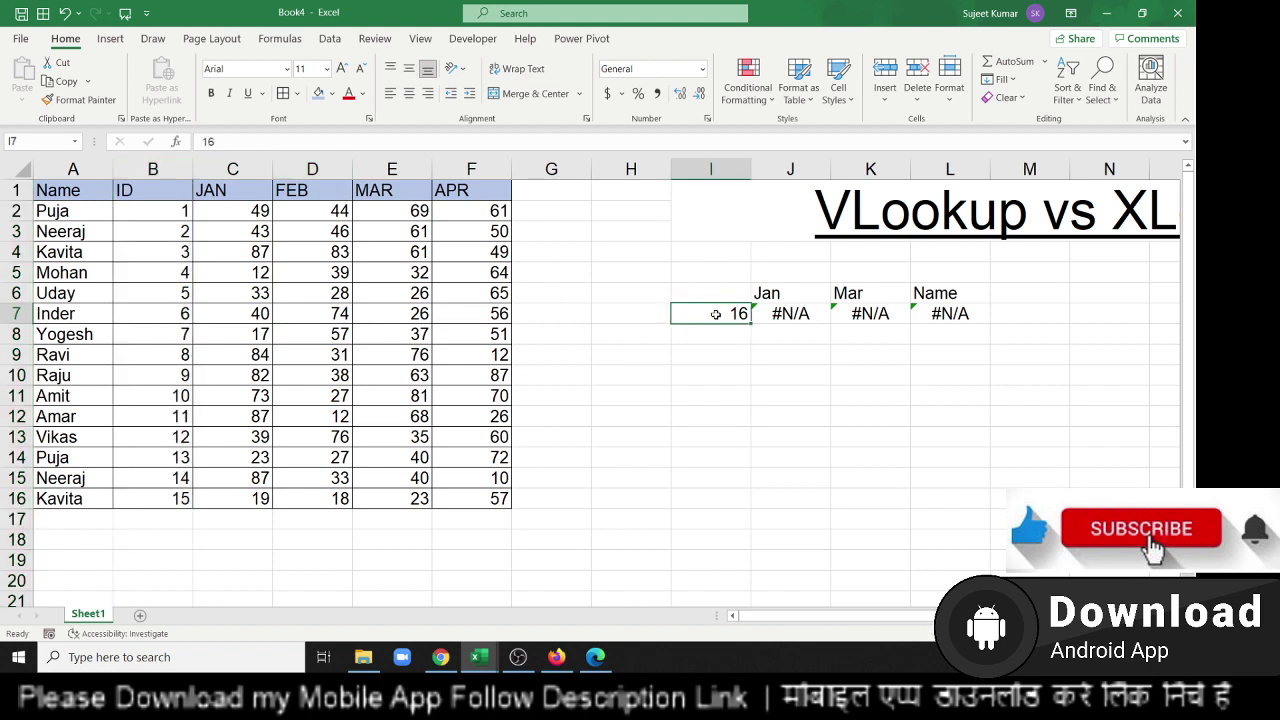
{"action": "type", "text": "15"}
{"action": "key", "text": "Return"}
{"action": "left_click", "coordinate": [716, 314]}
{"action": "key", "text": "Right"}
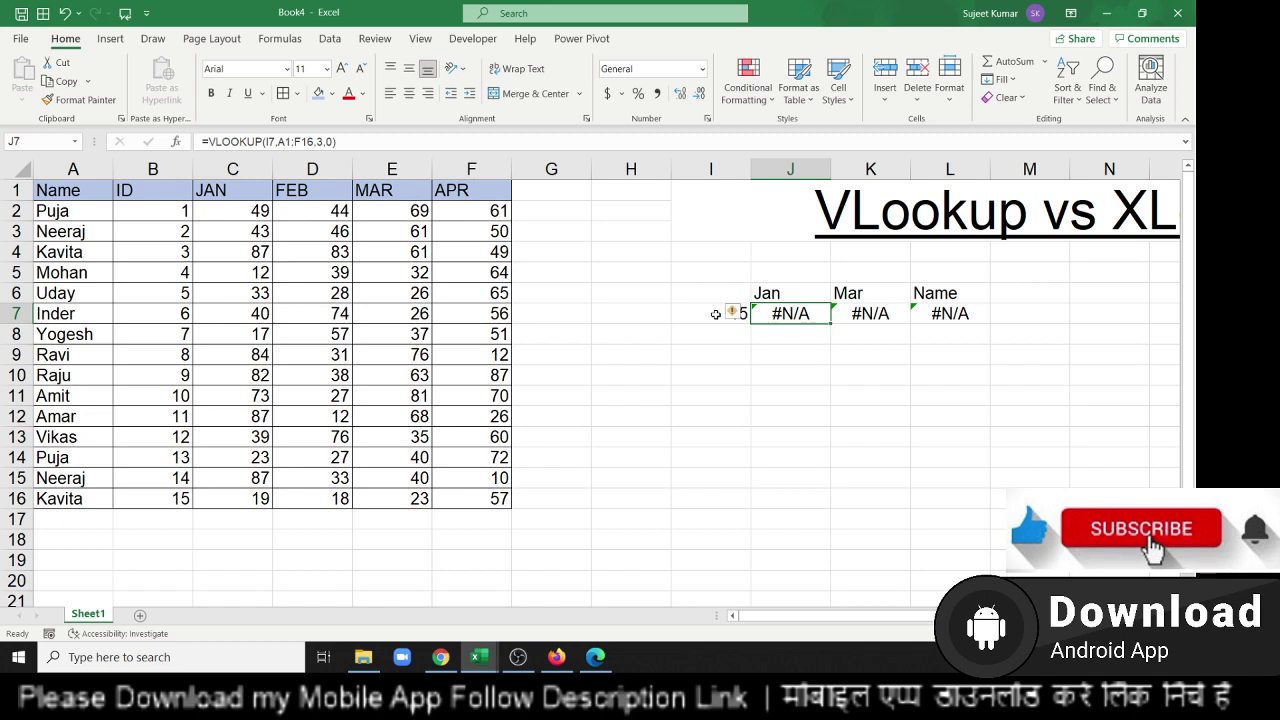
Review the Name list A1:A16 and bring the full title on row 1 into view.
{"action": "key", "text": "Left"}
{"action": "key", "text": "Left"}
{"action": "key", "text": "Left"}
{"action": "key", "text": "Left"}
{"action": "key", "text": "ctrl+Left"}
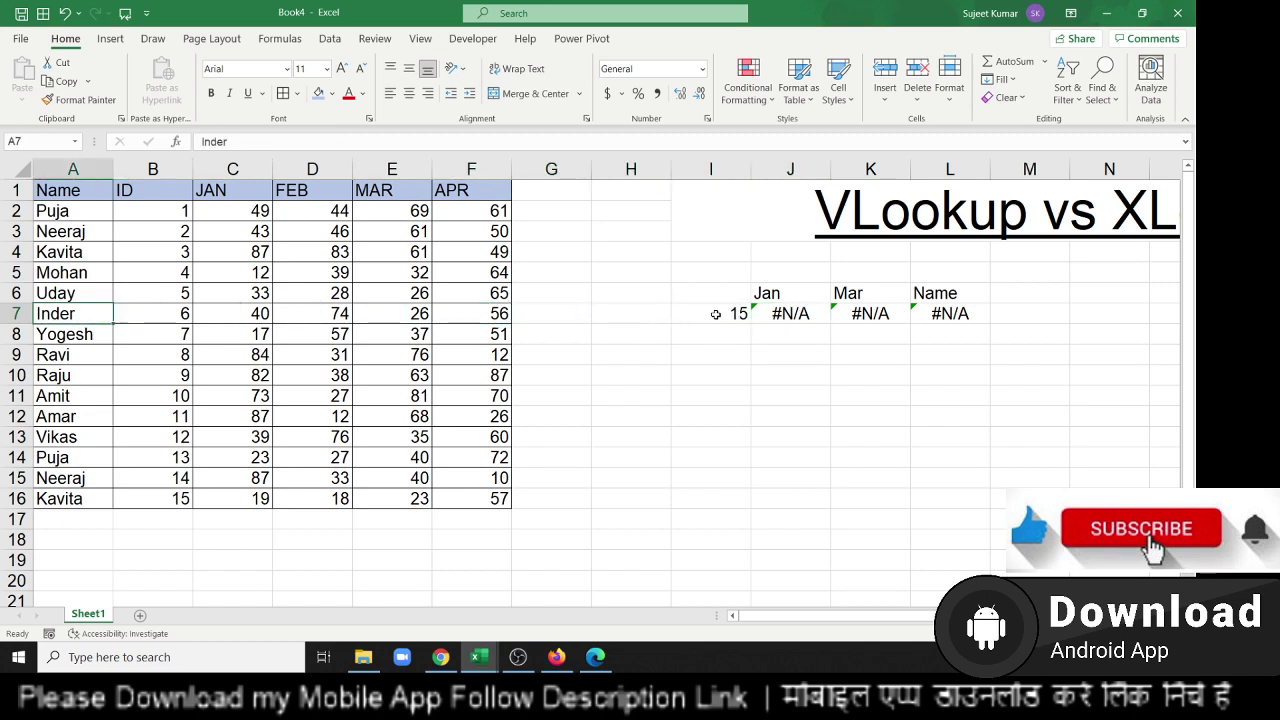
{"action": "key", "text": "ctrl+Up"}
{"action": "key", "text": "ctrl+shift+Down"}
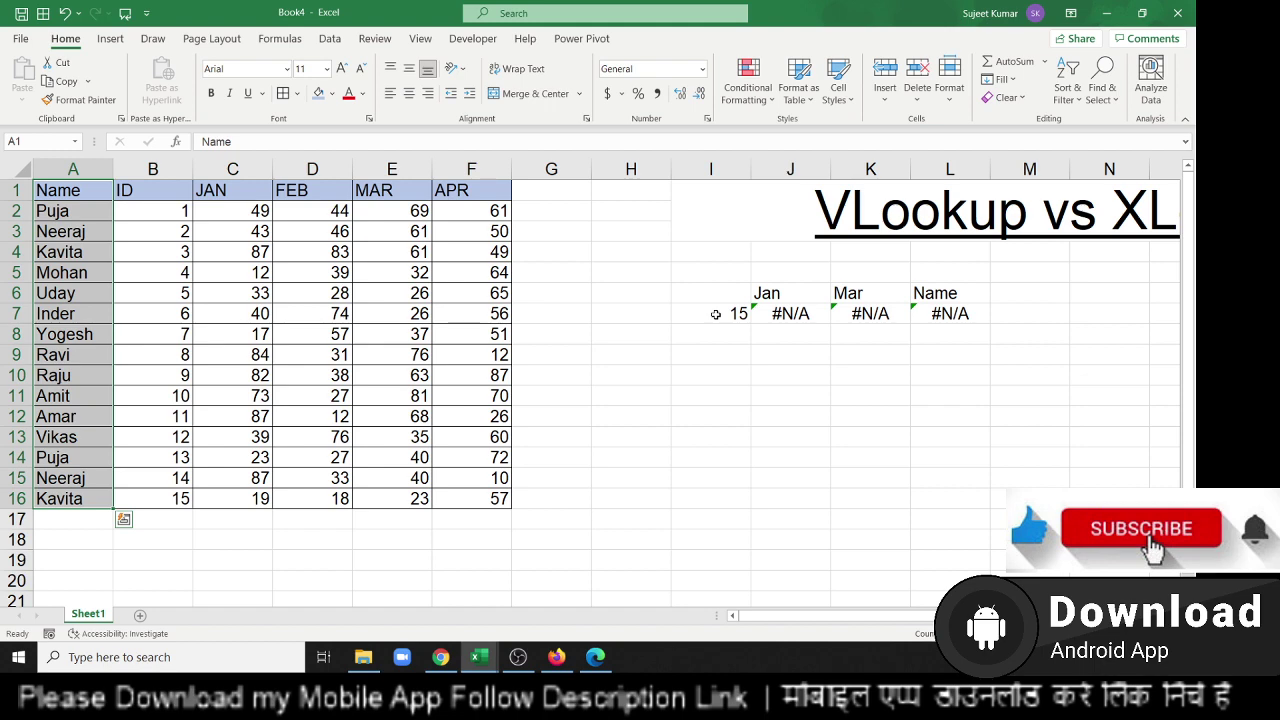
{"action": "key", "text": "Right"}
{"action": "key", "text": "Right"}
{"action": "key", "text": "Right"}
{"action": "key", "text": "Right"}
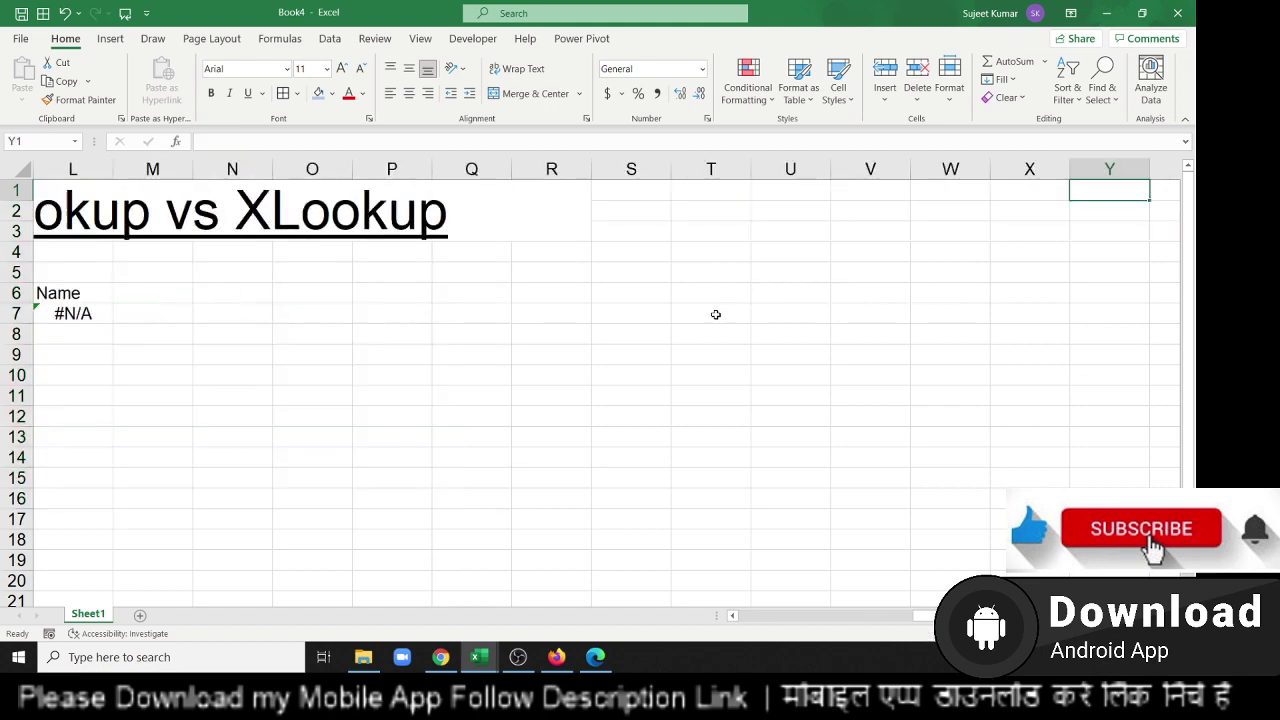
{"action": "key", "text": "Left"}
{"action": "key", "text": "Left"}
{"action": "key", "text": "Home"}
{"action": "key", "text": "Right"}
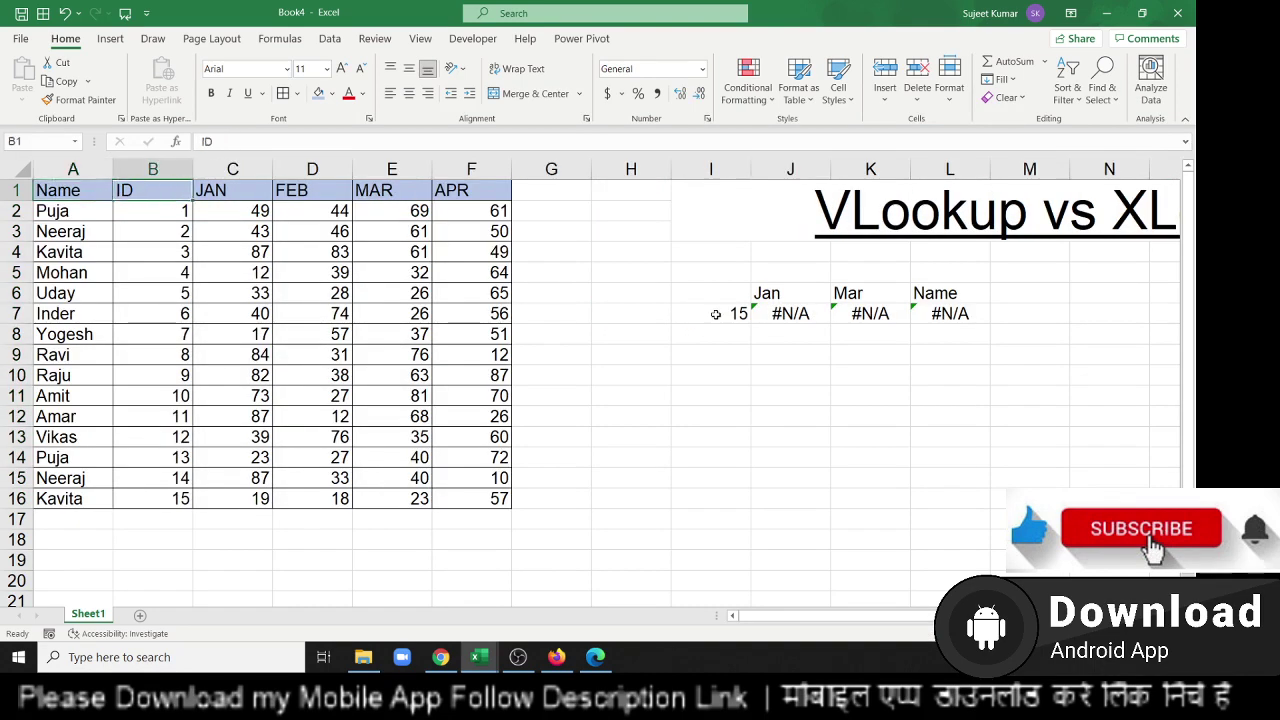
{"action": "key", "text": "Right"}
{"action": "key", "text": "Right"}
{"action": "key", "text": "Right"}
{"action": "key", "text": "Right"}
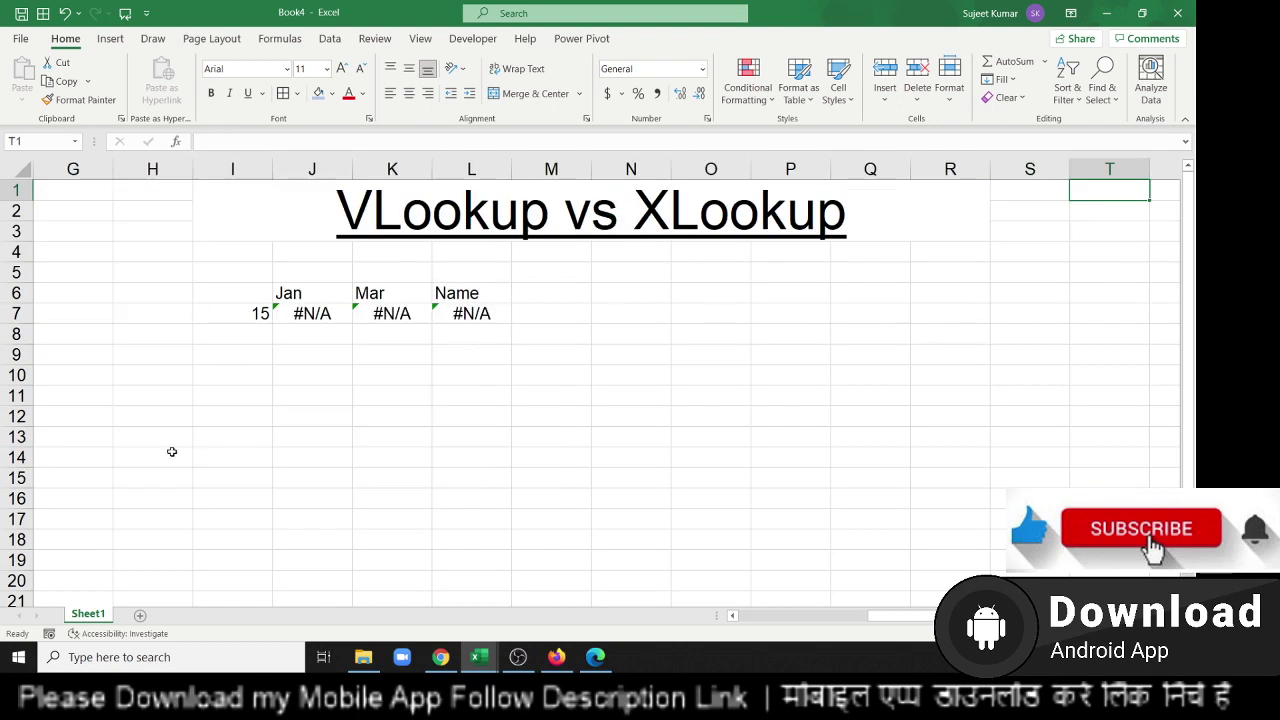
Enter lookup ID 16 in cell I9.
{"action": "left_click", "coordinate": [247, 354]}
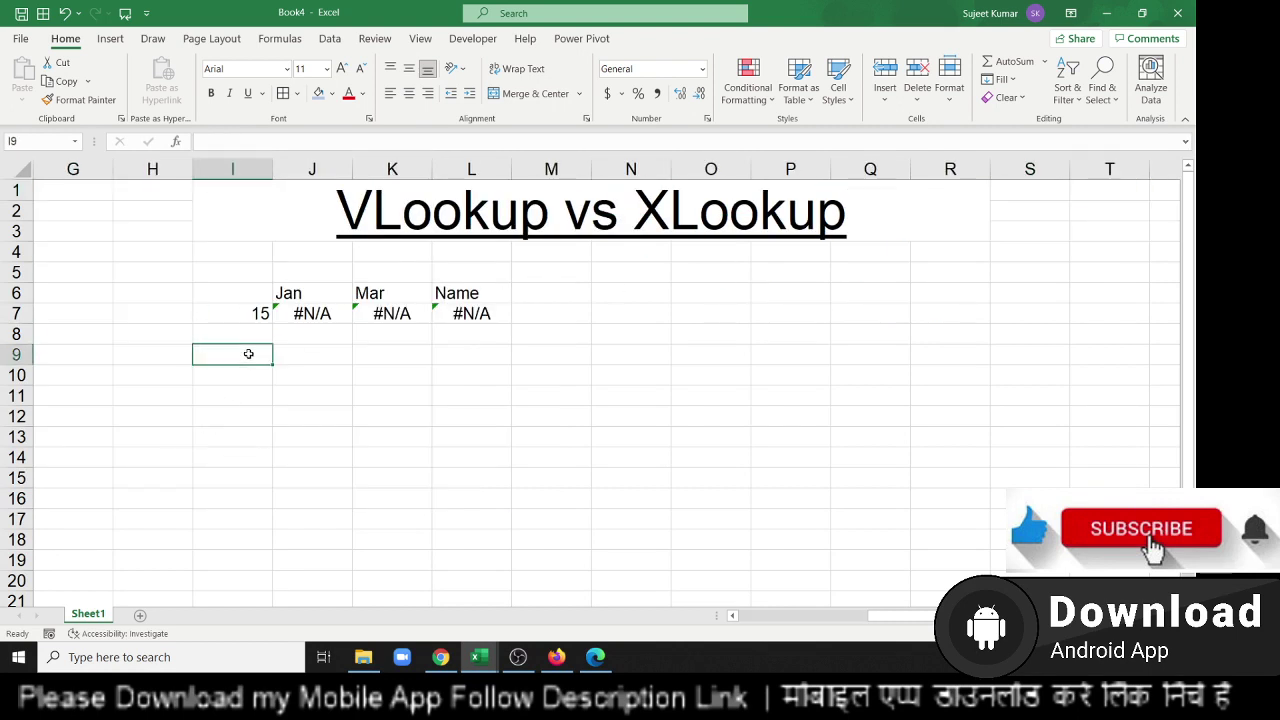
{"action": "type", "text": "16"}
{"action": "key", "text": "Tab"}
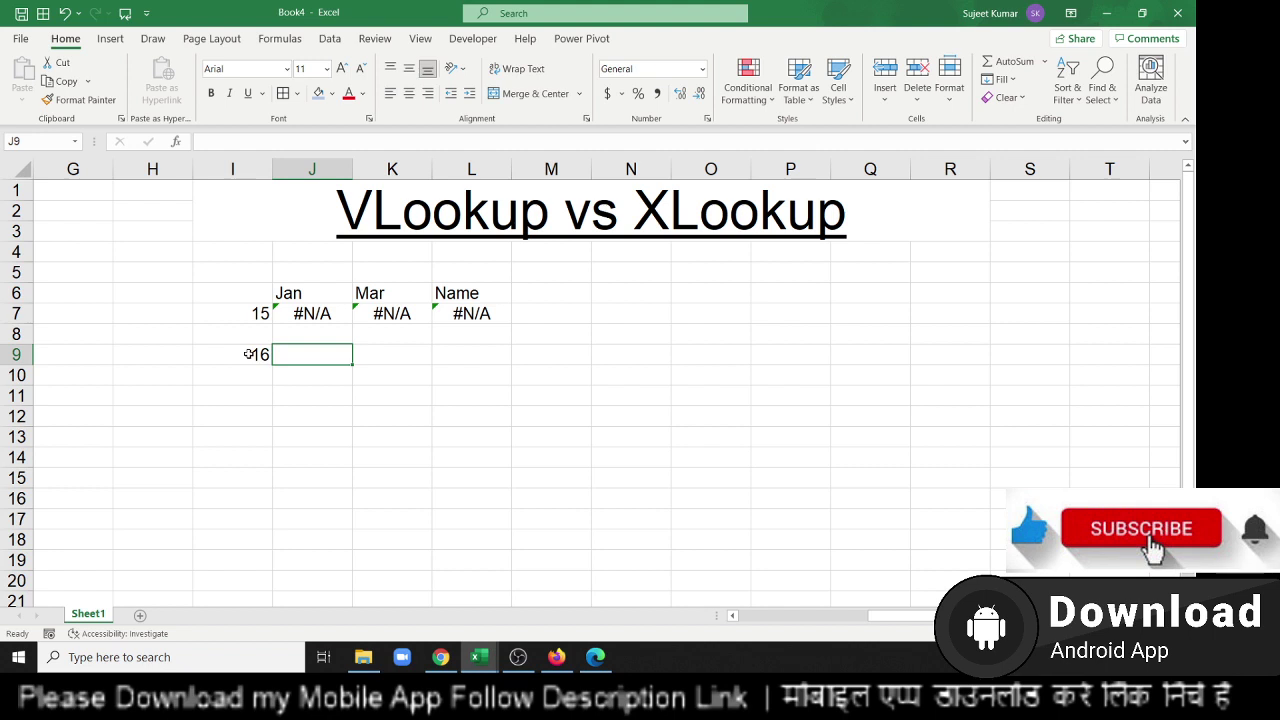
Start an XLOOKUP in J9 matching I9 against the ID range B1:B16.
{"action": "type", "text": "=xl"}
{"action": "key", "text": "Tab"}
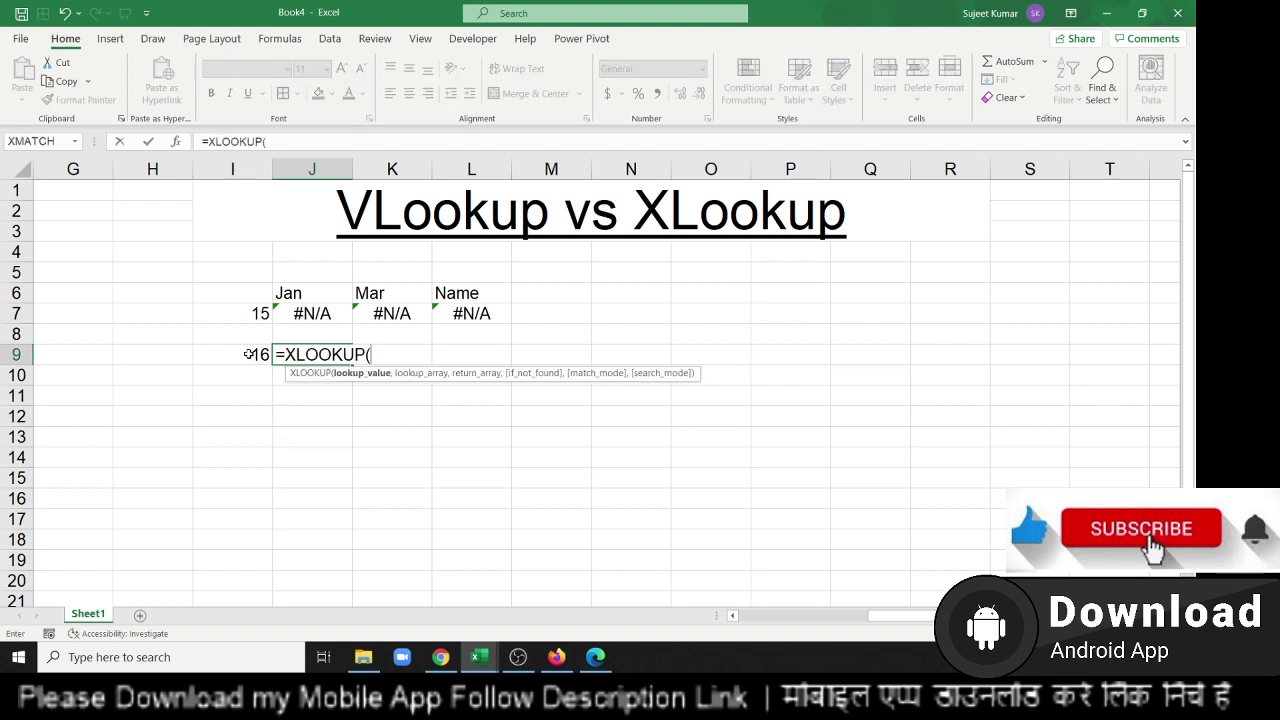
{"action": "key", "text": "Left"}
{"action": "type", "text": ","}
{"action": "key", "text": "Left"}
{"action": "key", "text": "Left"}
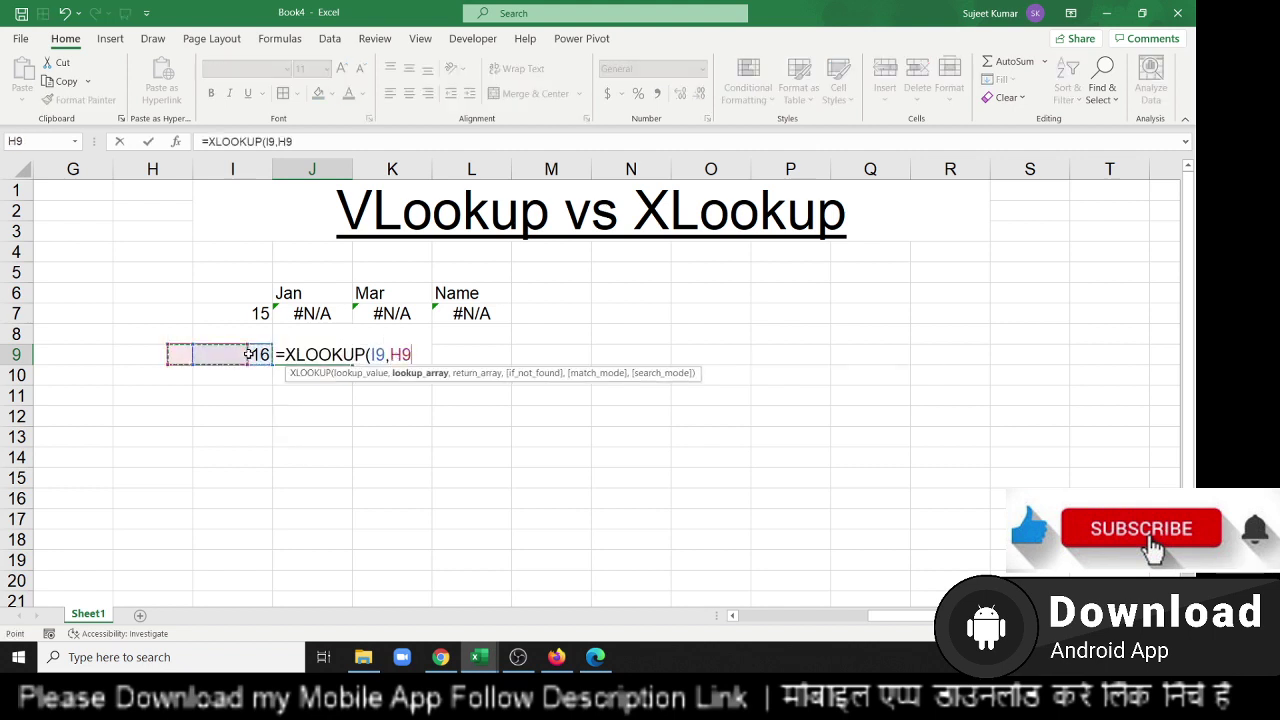
{"action": "key", "text": "Home"}
{"action": "key", "text": "ctrl+Up"}
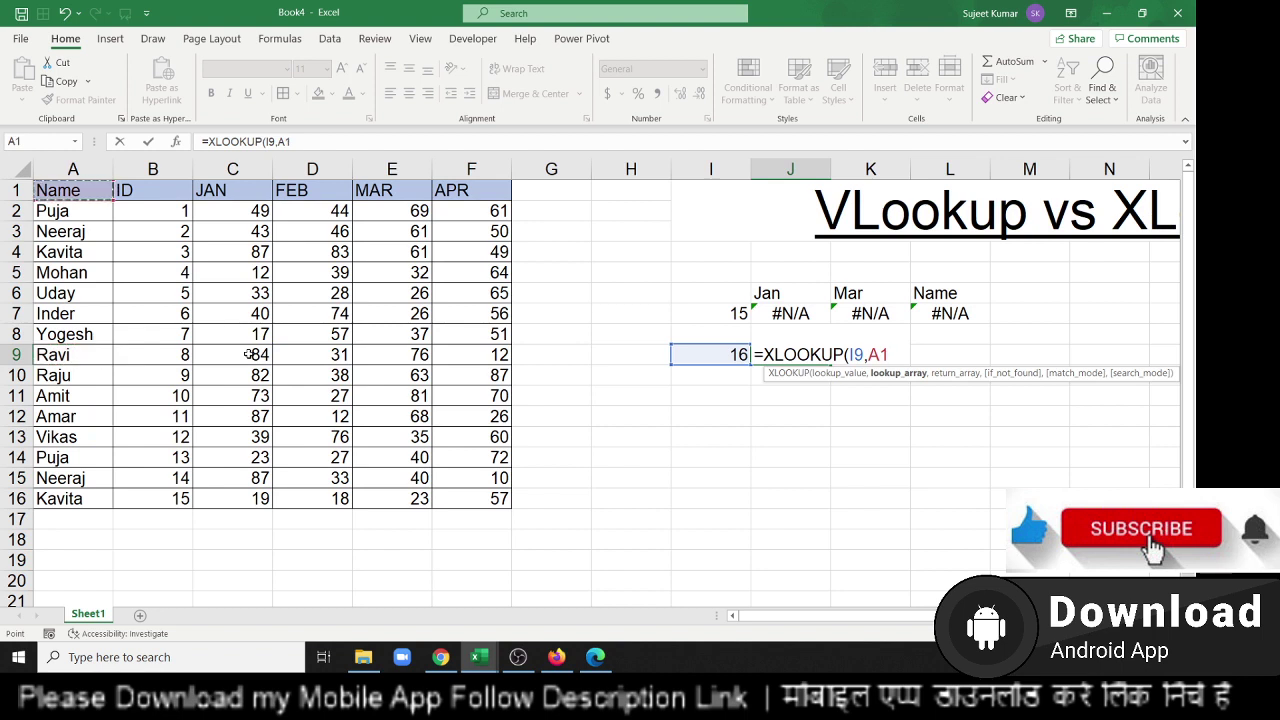
{"action": "key", "text": "Right"}
{"action": "key", "text": "ctrl+shift+Down"}
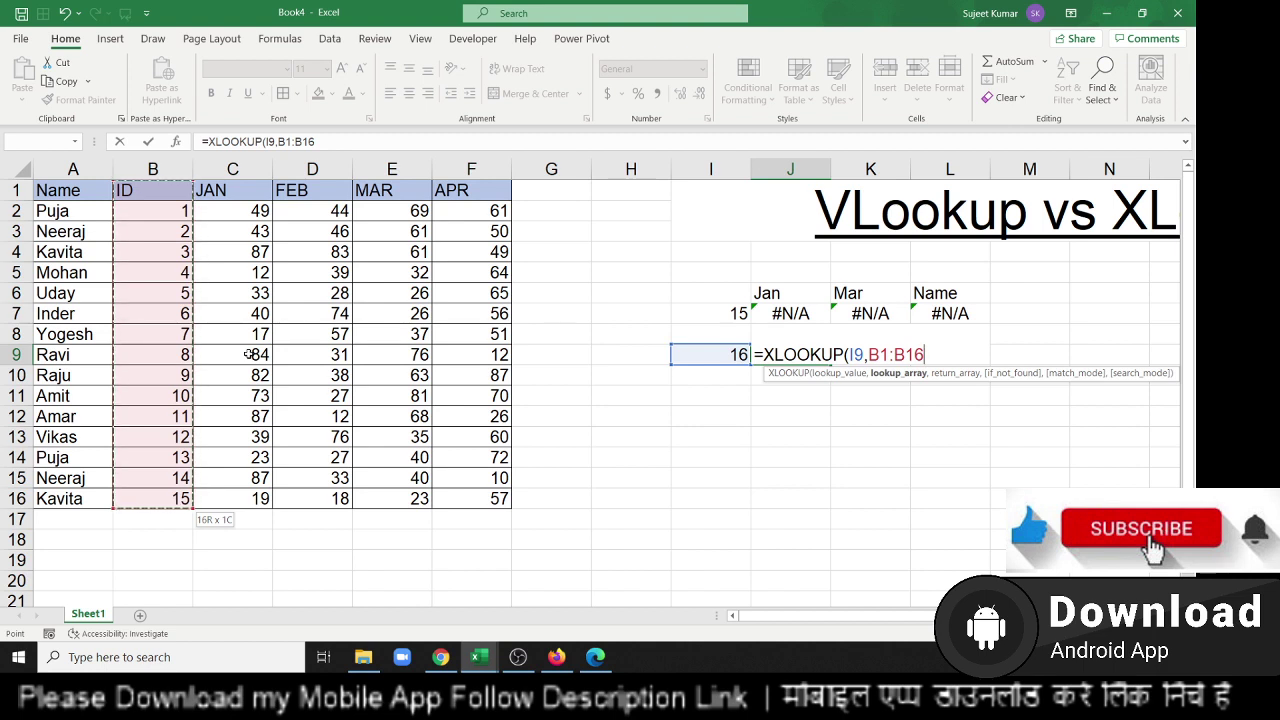
Finish J9 as =XLOOKUP(I9,B1:B16,C1:C16,"DNT",0), which shows DNT.
{"action": "type", "text": ","}
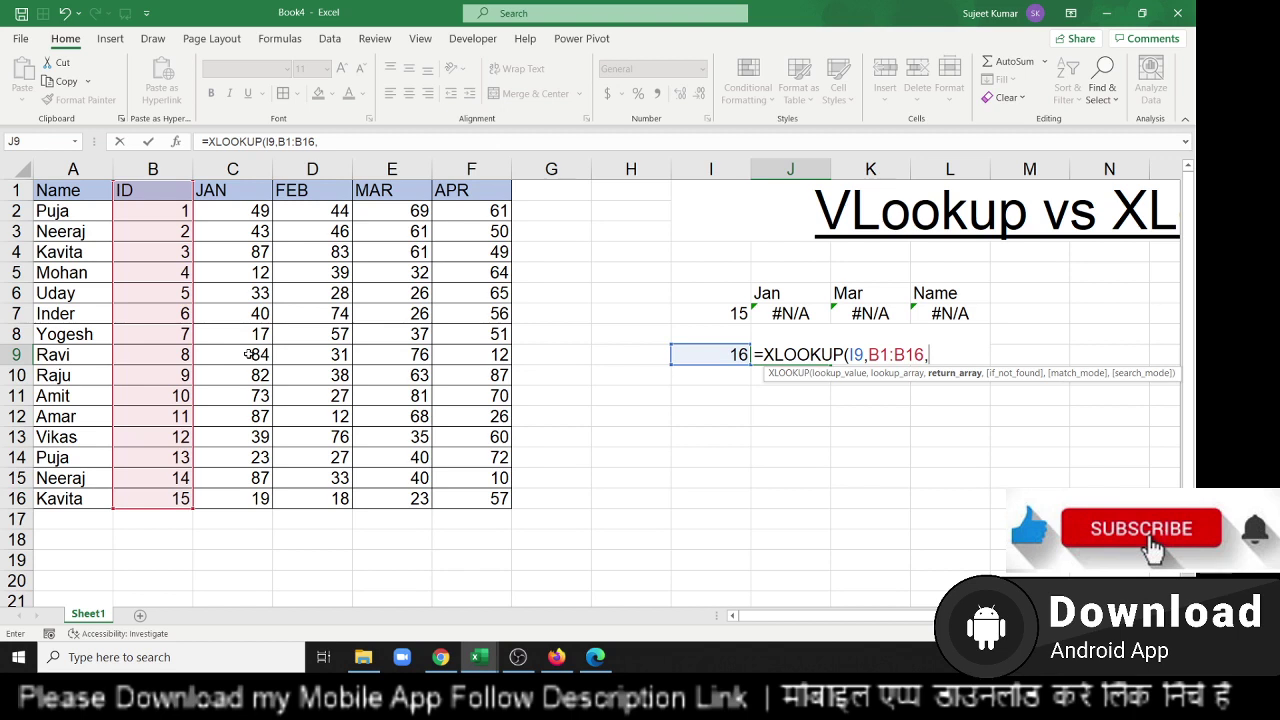
{"action": "key", "text": "Left"}
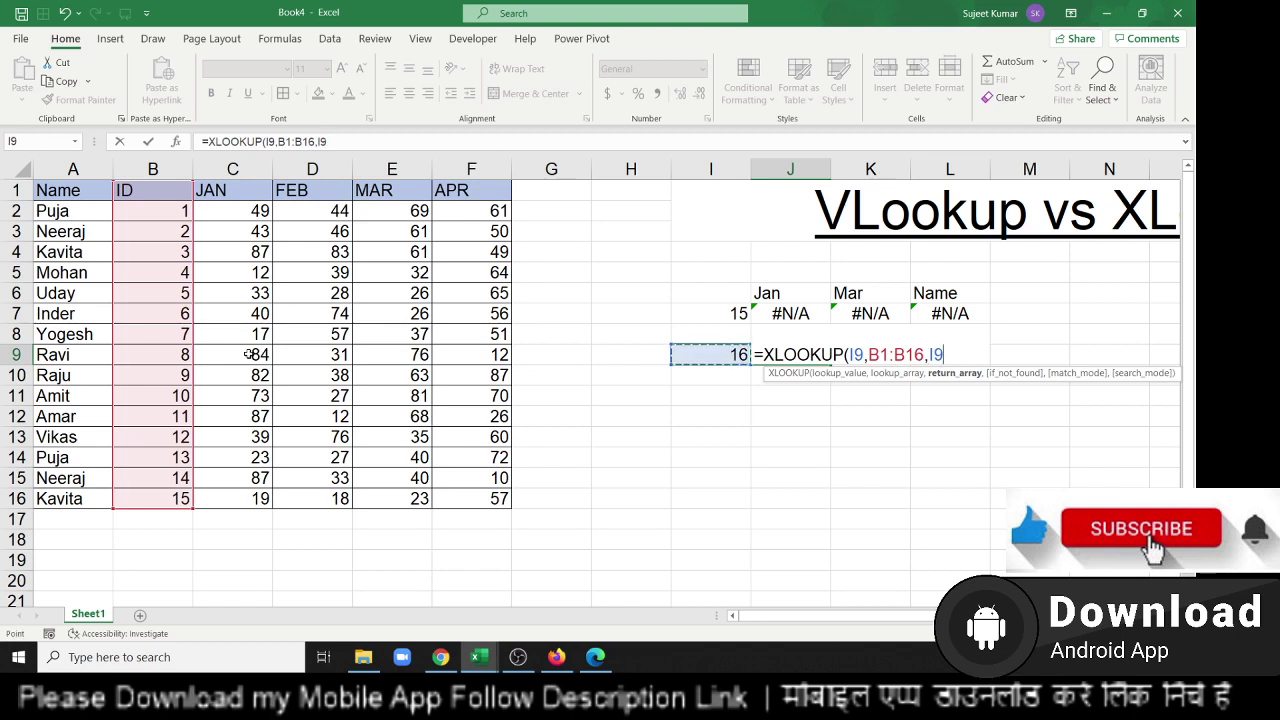
{"action": "key", "text": "Left"}
{"action": "key", "text": "Right"}
{"action": "key", "text": "Right"}
{"action": "key", "text": "Right"}
{"action": "key", "text": "Left"}
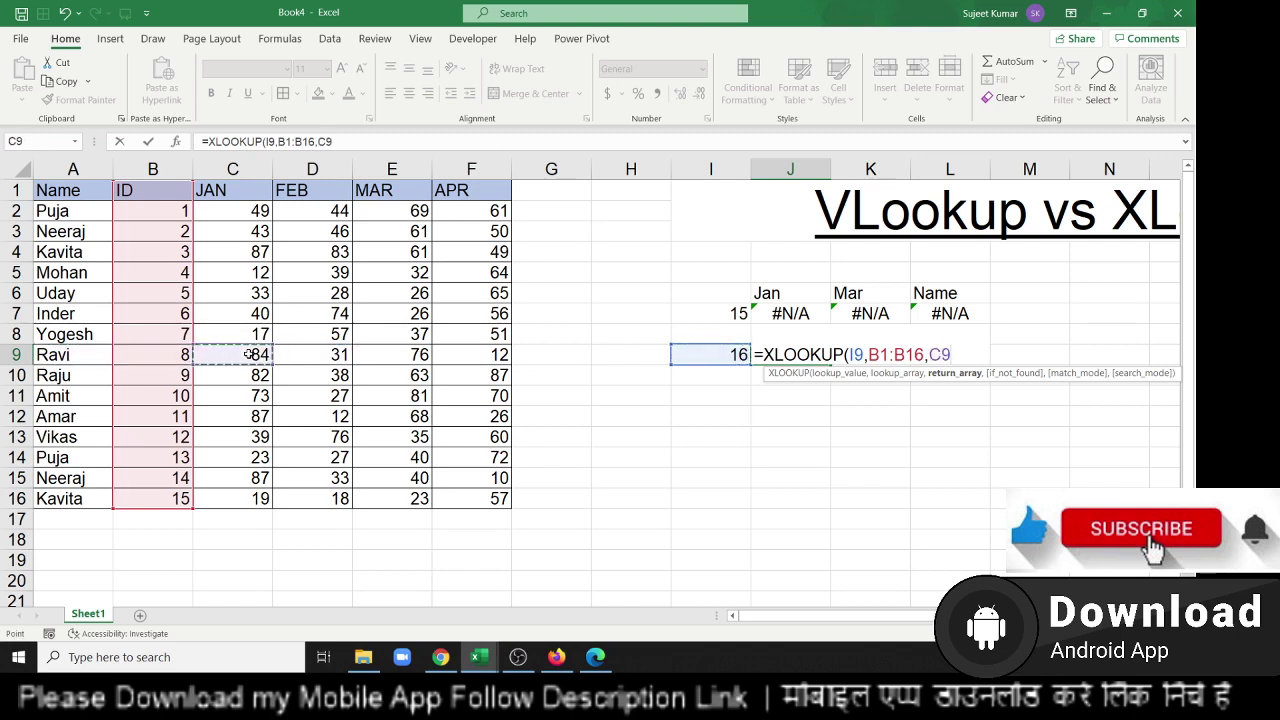
{"action": "key", "text": "ctrl+Up"}
{"action": "key", "text": "ctrl+shift+Down"}
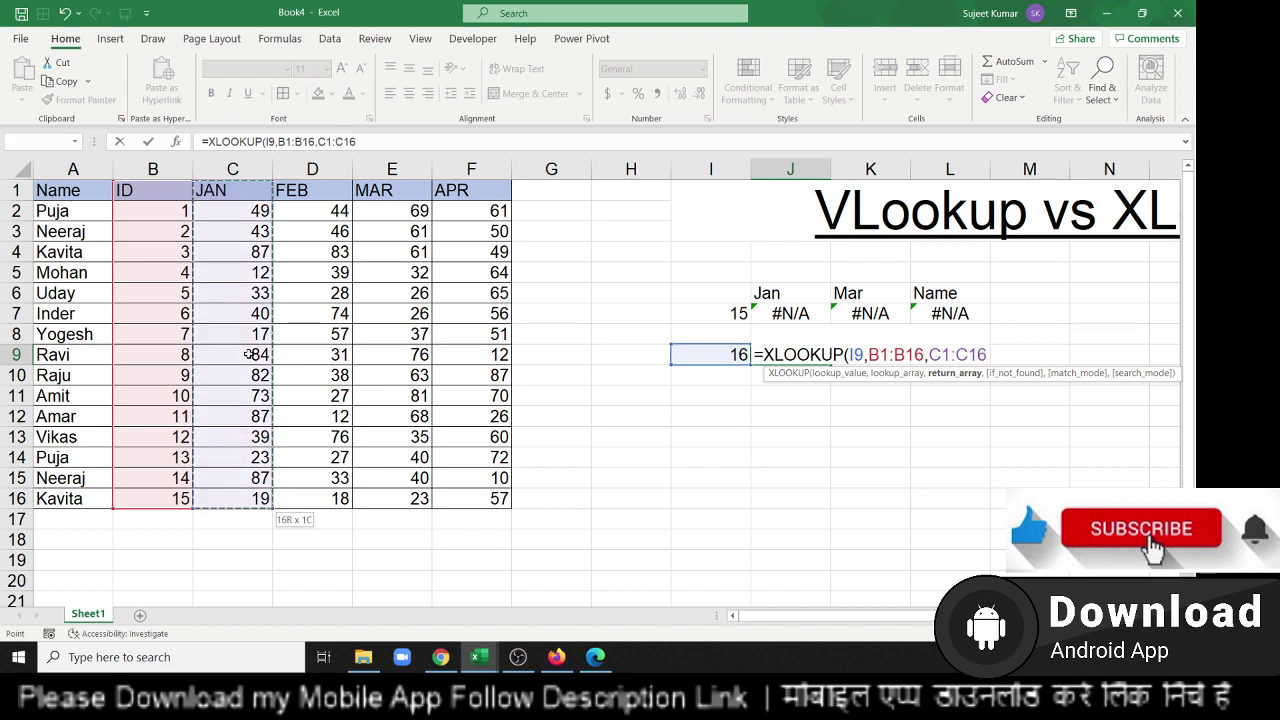
{"action": "type", "text": ","}
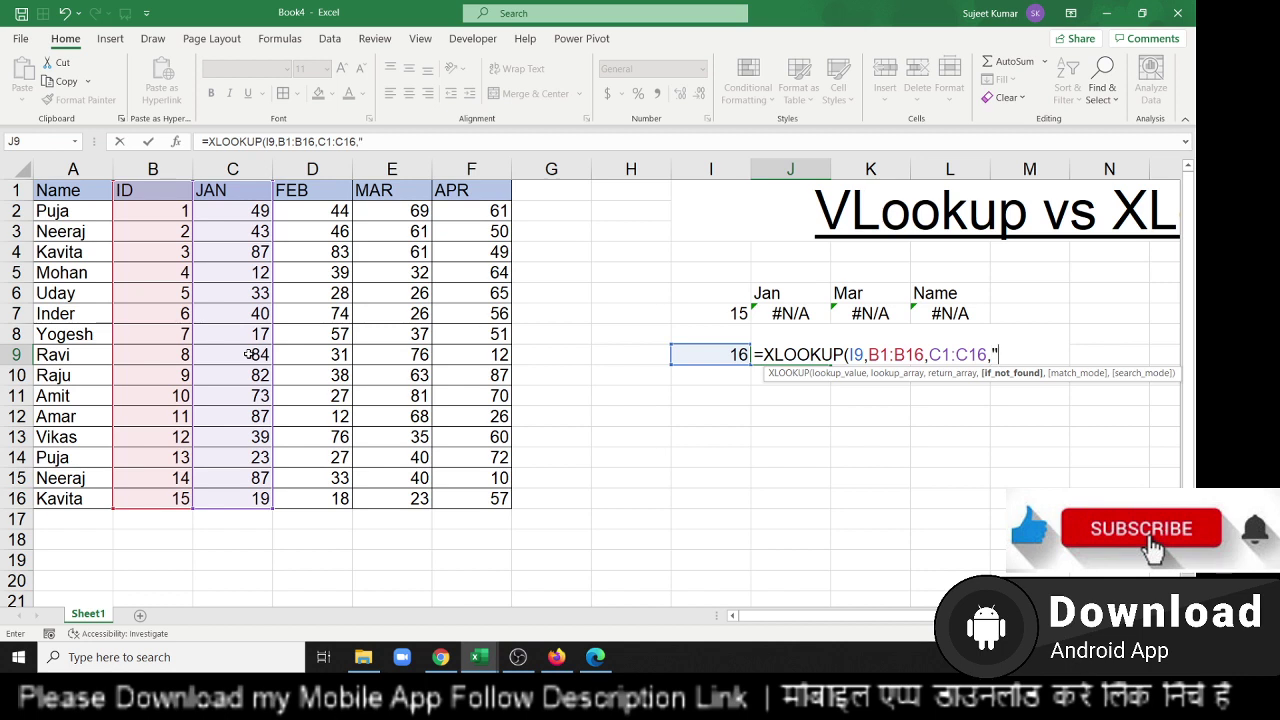
{"action": "type", "text": "D"}
{"action": "type", "text": "NT\""}
{"action": "type", "text": ","}
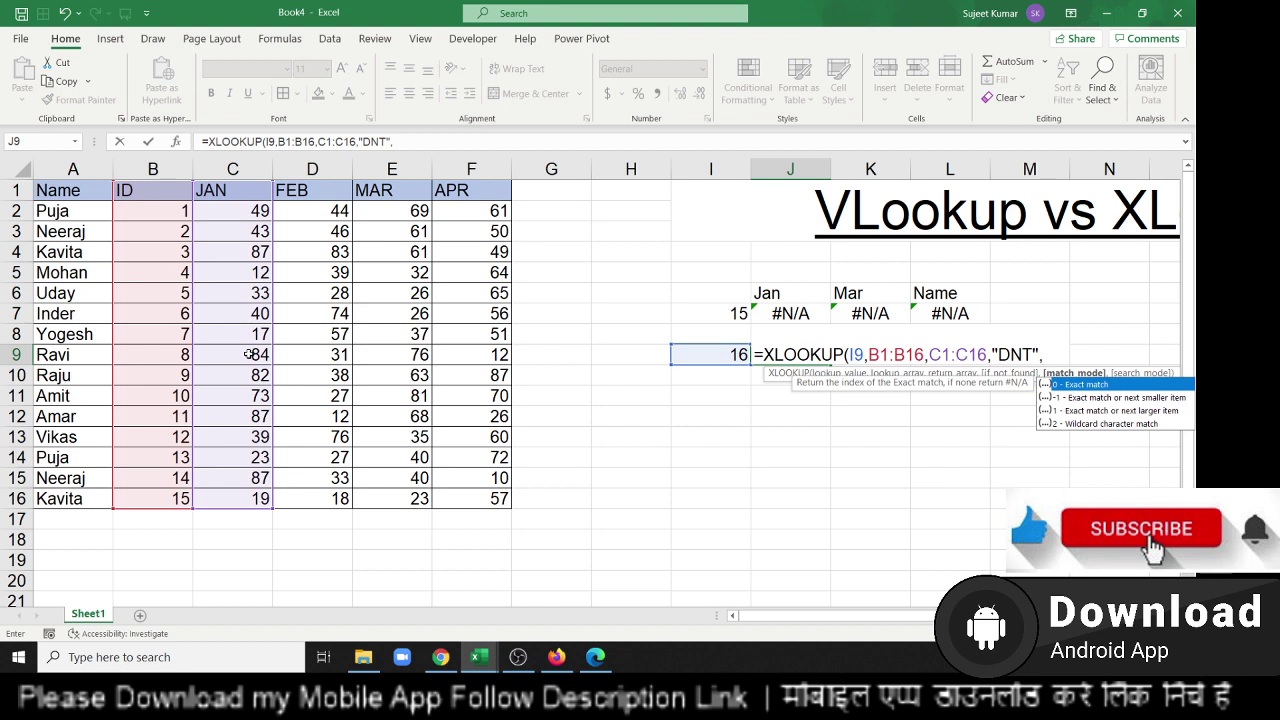
{"action": "type", "text": "0"}
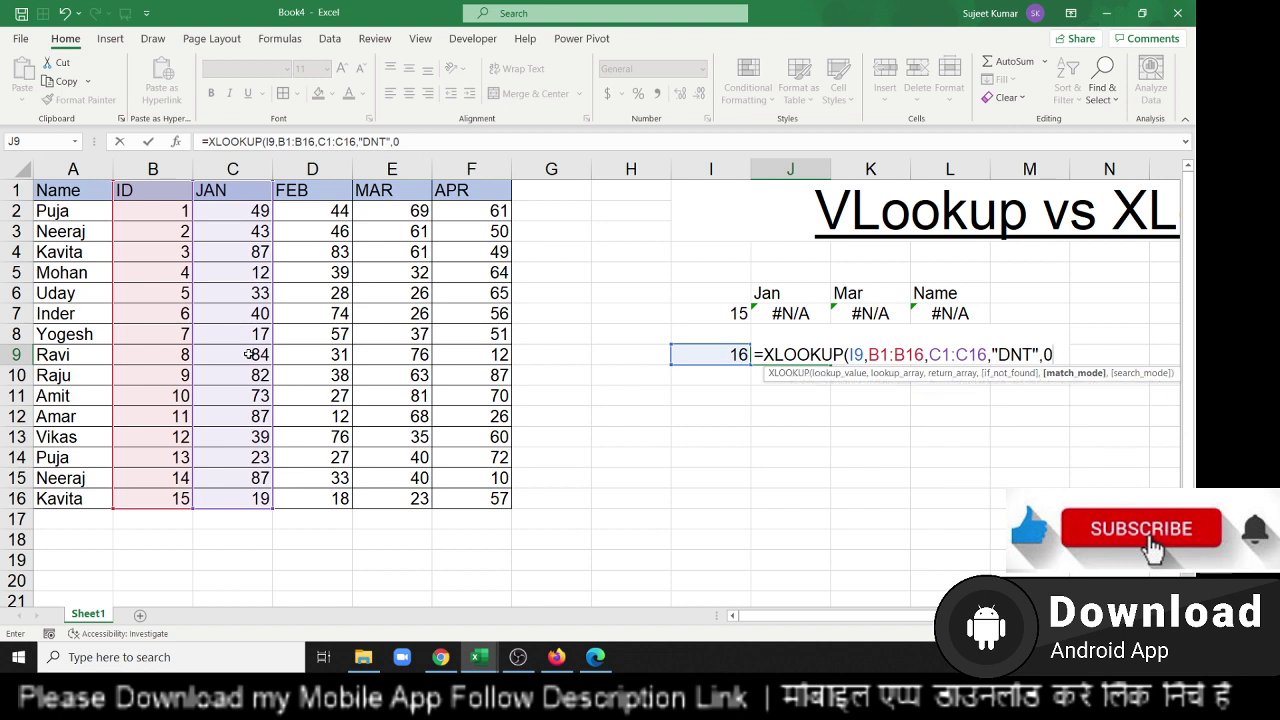
{"action": "type", "text": ","}
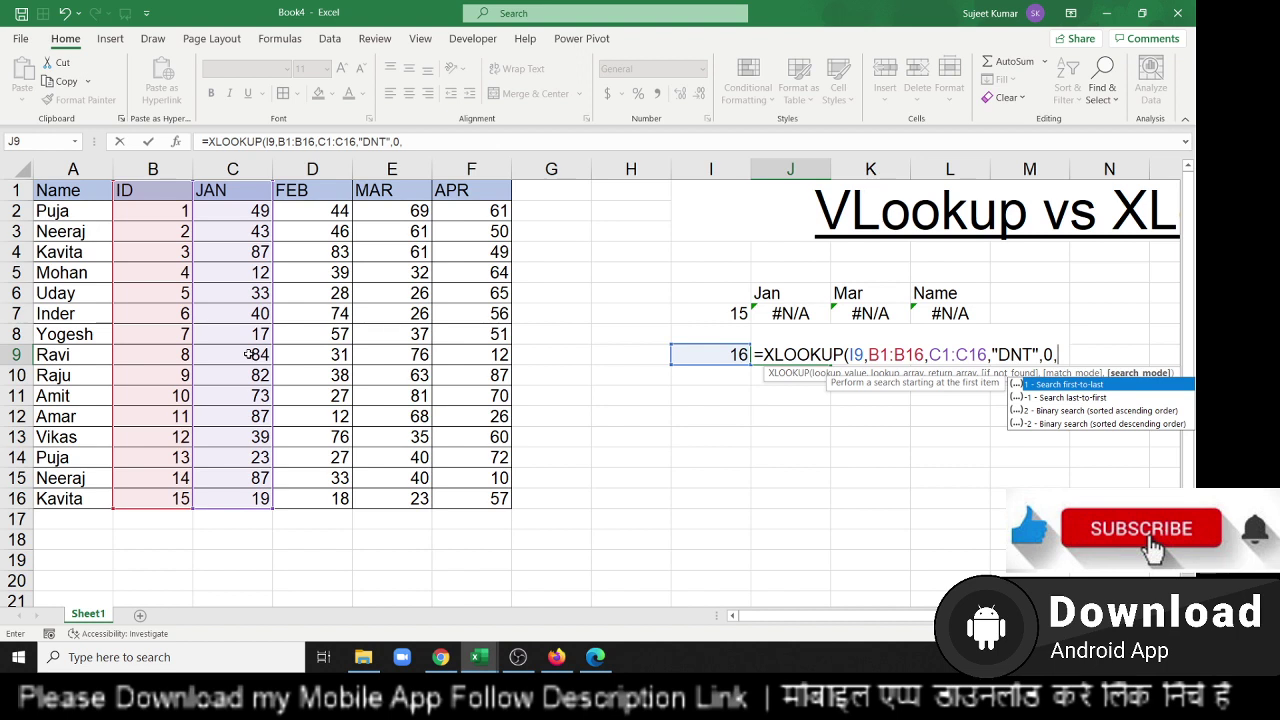
{"action": "key", "text": "BackSpace"}
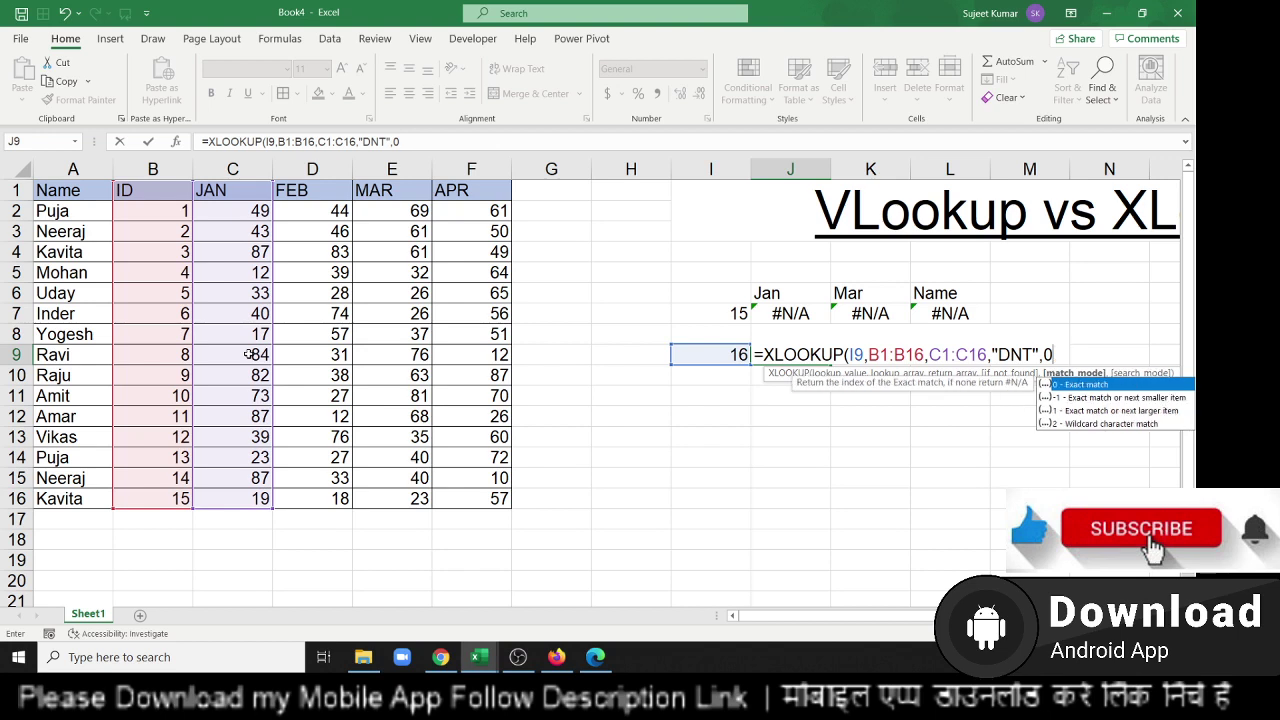
{"action": "key", "text": "BackSpace"}
{"action": "type", "text": "0"}
{"action": "key", "text": "Return"}
Set the lookup ID in I9 to 14, after first trying 18.
{"action": "key", "text": "Up"}
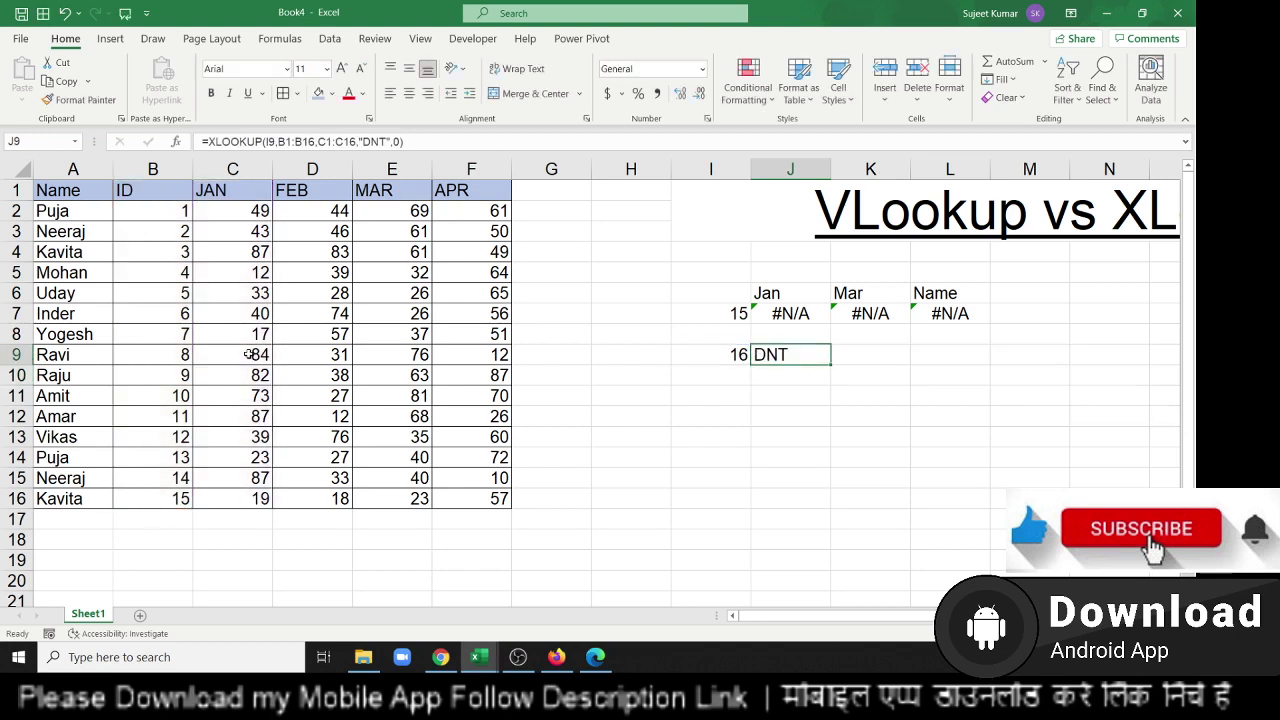
{"action": "key", "text": "Left"}
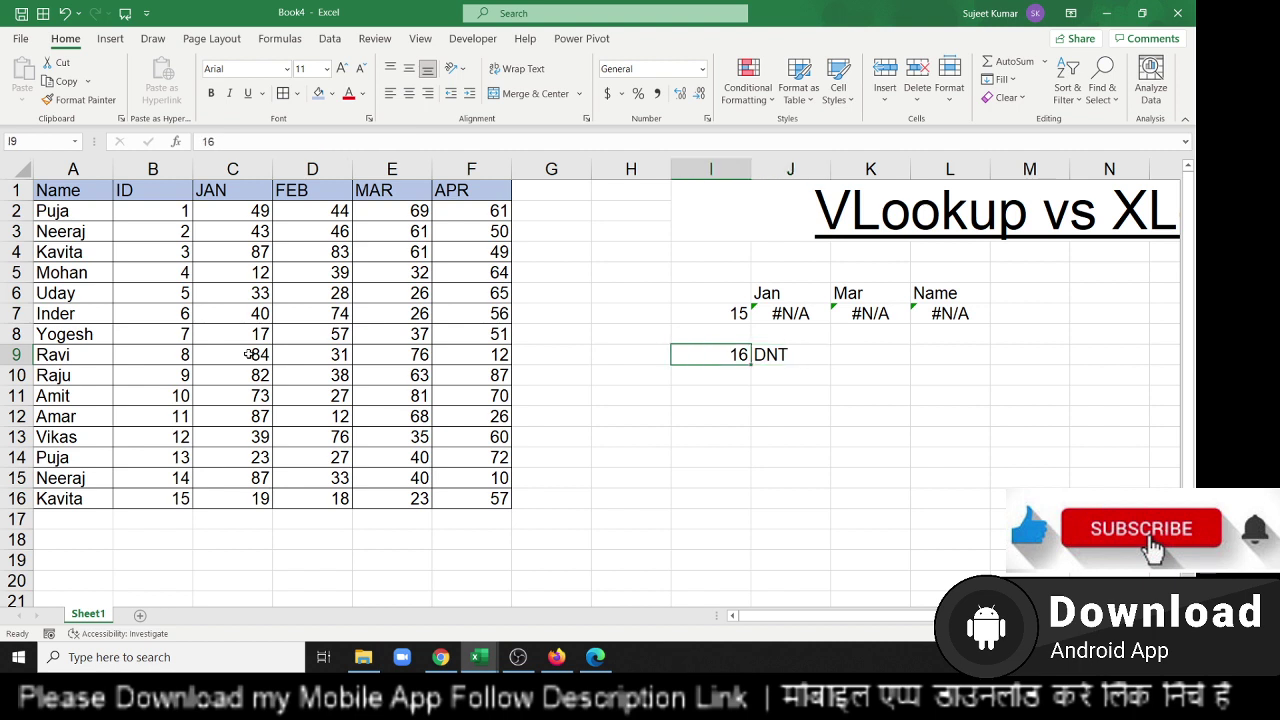
{"action": "type", "text": "1"}
{"action": "type", "text": "8"}
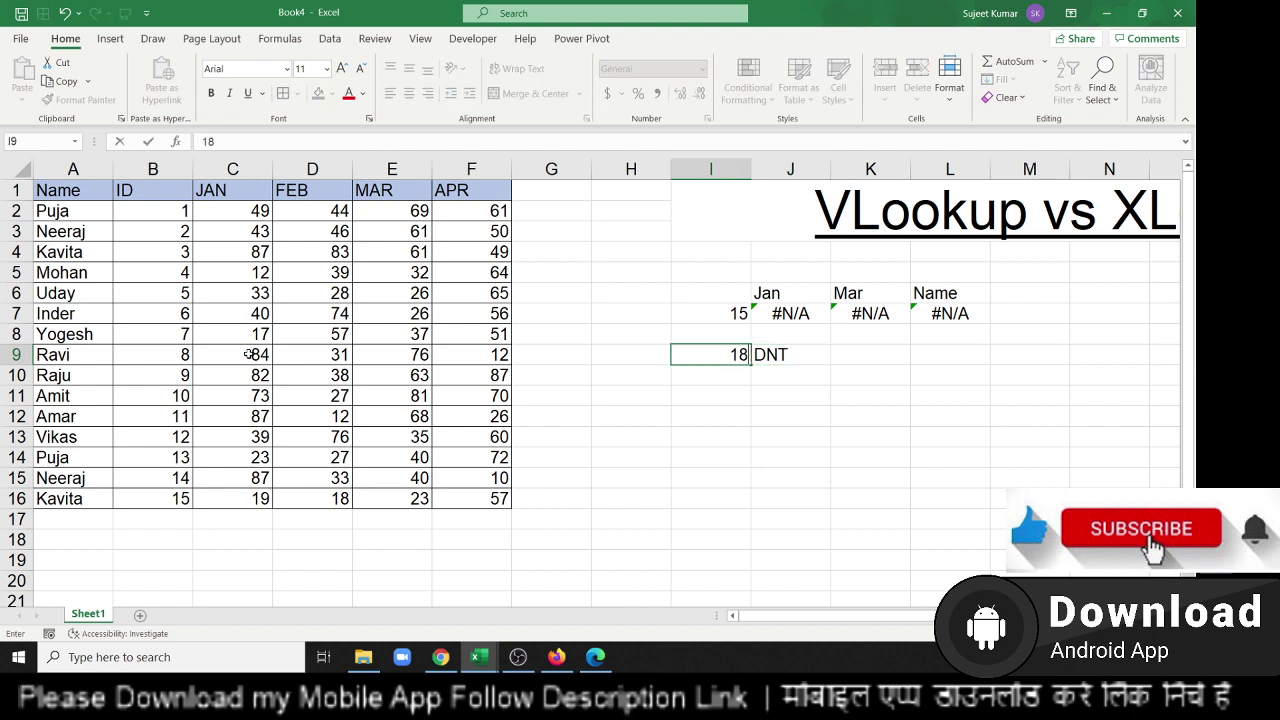
{"action": "key", "text": "Return"}
{"action": "key", "text": "Up"}
{"action": "type", "text": "14"}
{"action": "key", "text": "Return"}
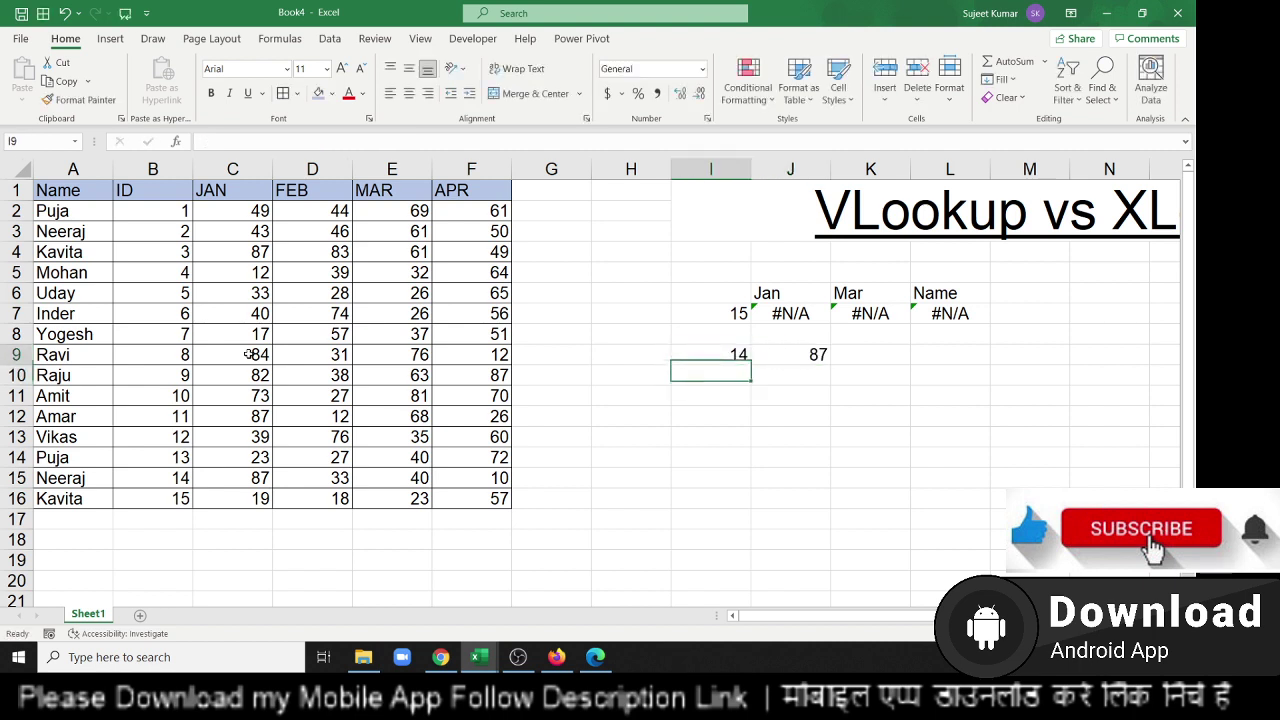
Inspect J9's XLOOKUP formula unchanged and compare it with the JAN value in C9.
{"action": "key", "text": "Up"}
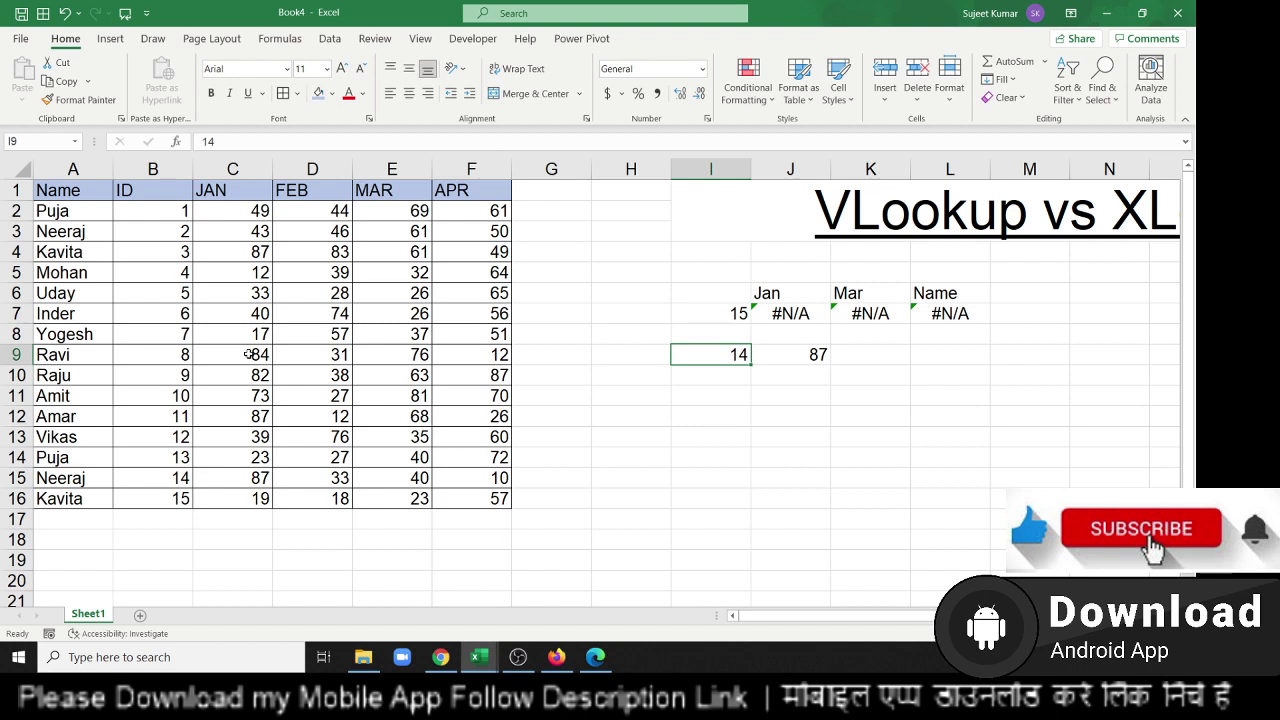
{"action": "key", "text": "Right"}
{"action": "key", "text": "F2"}
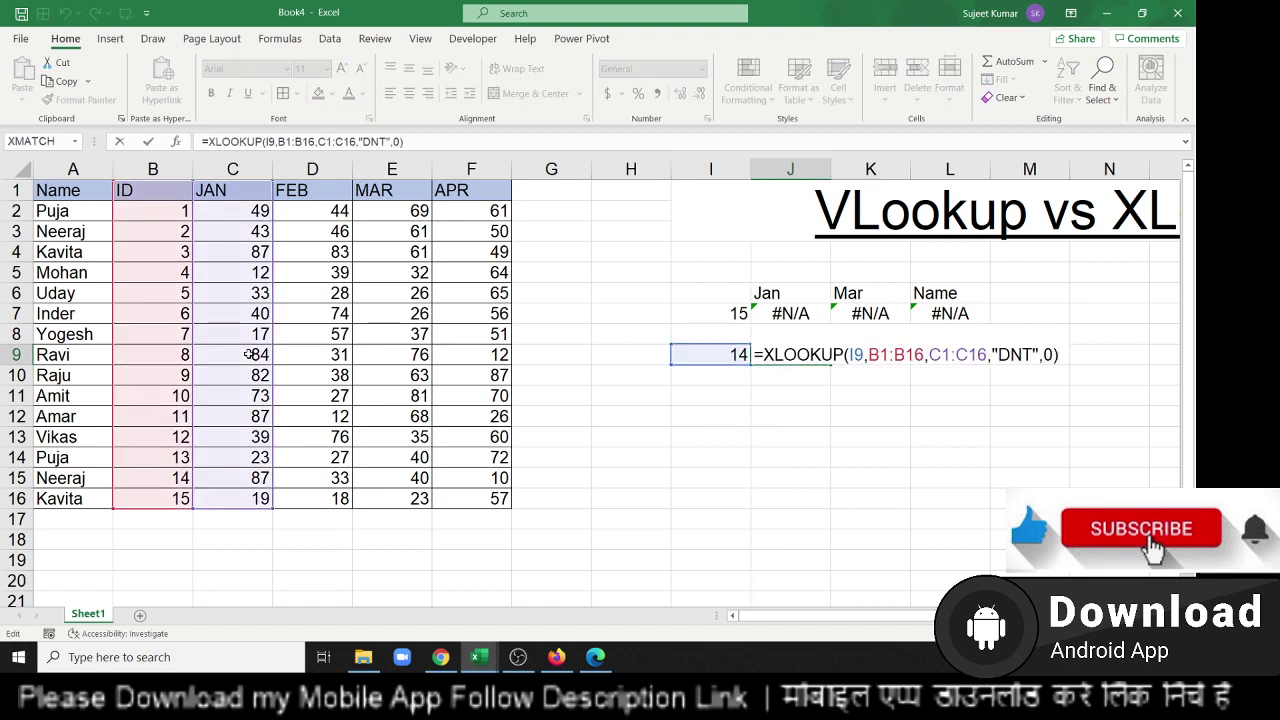
{"action": "key", "text": "Escape"}
{"action": "key", "text": "Right"}
{"action": "key", "text": "Right"}
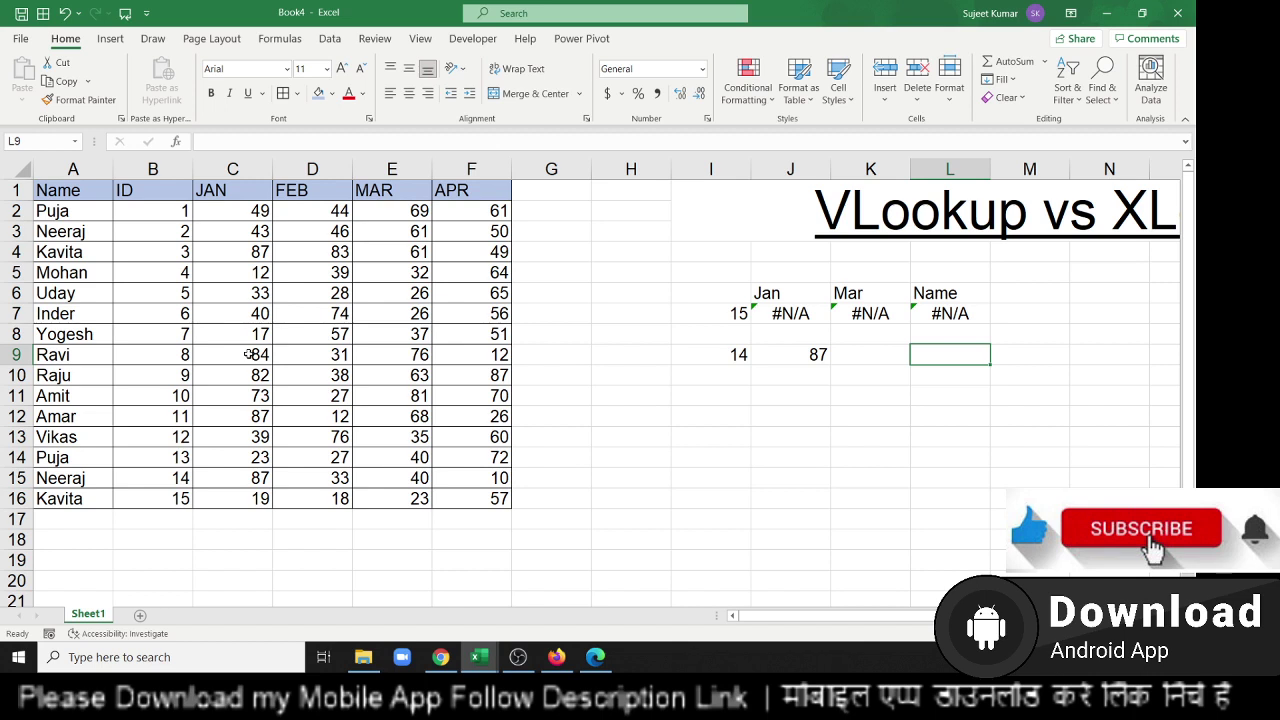
{"action": "key", "text": "Left"}
{"action": "key", "text": "Left"}
{"action": "key", "text": "Left"}
{"action": "key", "text": "Left"}
{"action": "key", "text": "Left"}
{"action": "key", "text": "Left"}
{"action": "key", "text": "Left"}
{"action": "key", "text": "Right"}
{"action": "key", "text": "Right"}
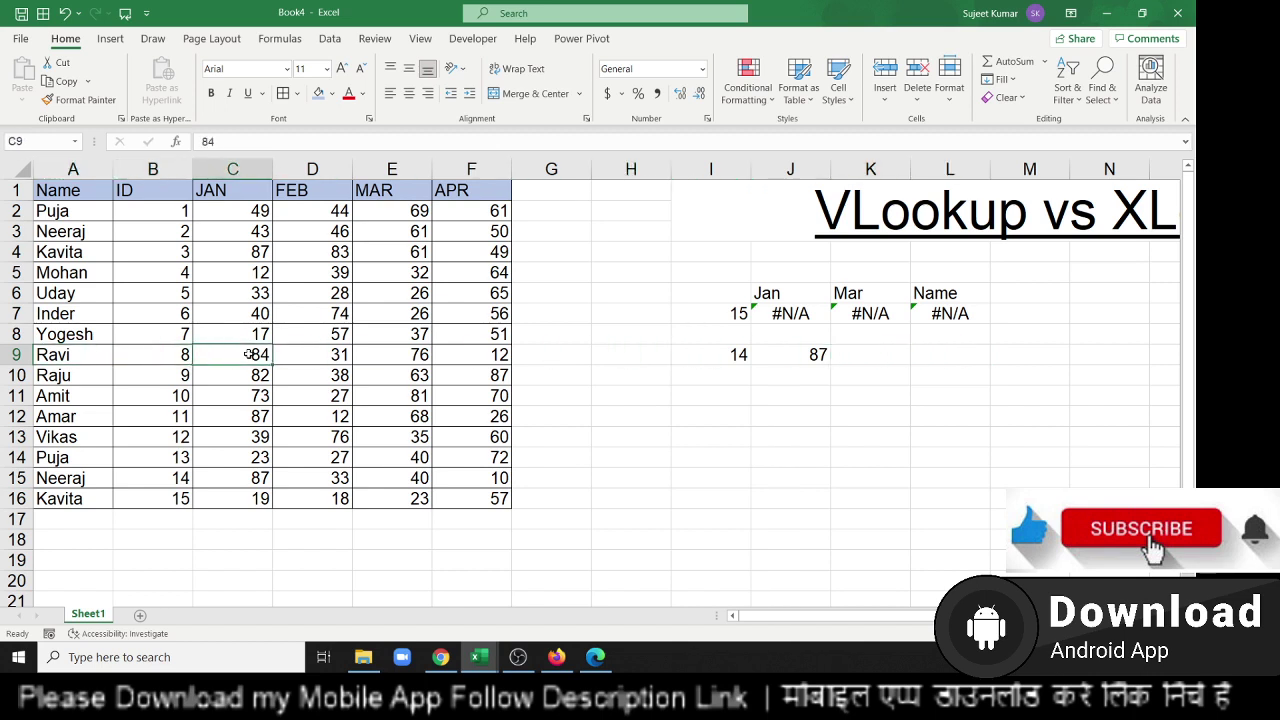
Enter 'Puja', the name repeated in rows 2 and 14, into I11 as a new lookup value.
{"action": "left_click", "coordinate": [85, 460]}
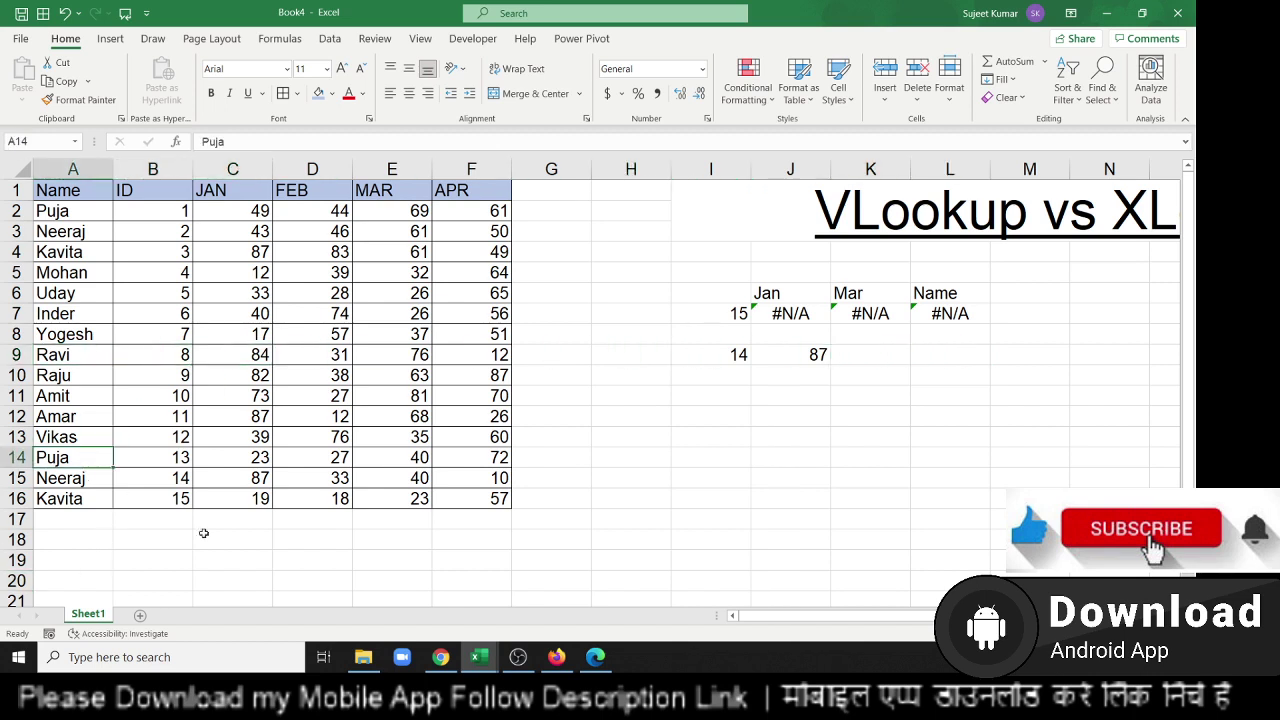
{"action": "left_click", "coordinate": [729, 405]}
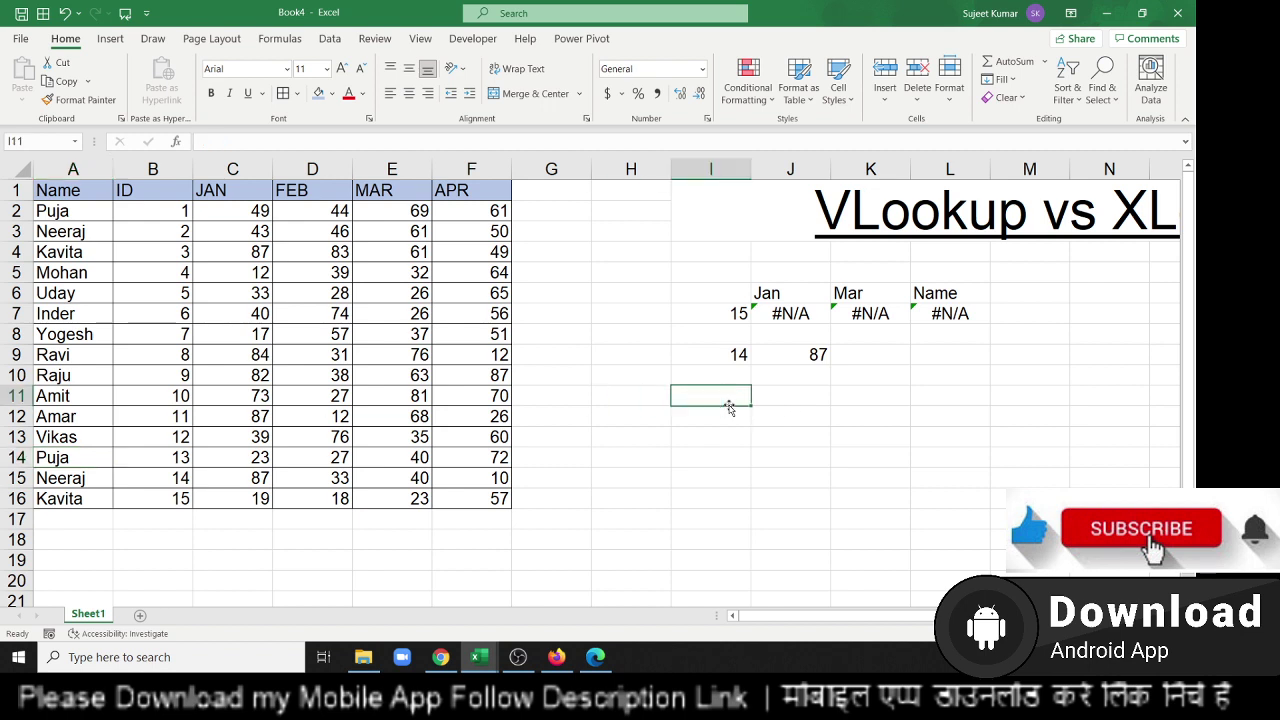
{"action": "type", "text": "Puja"}
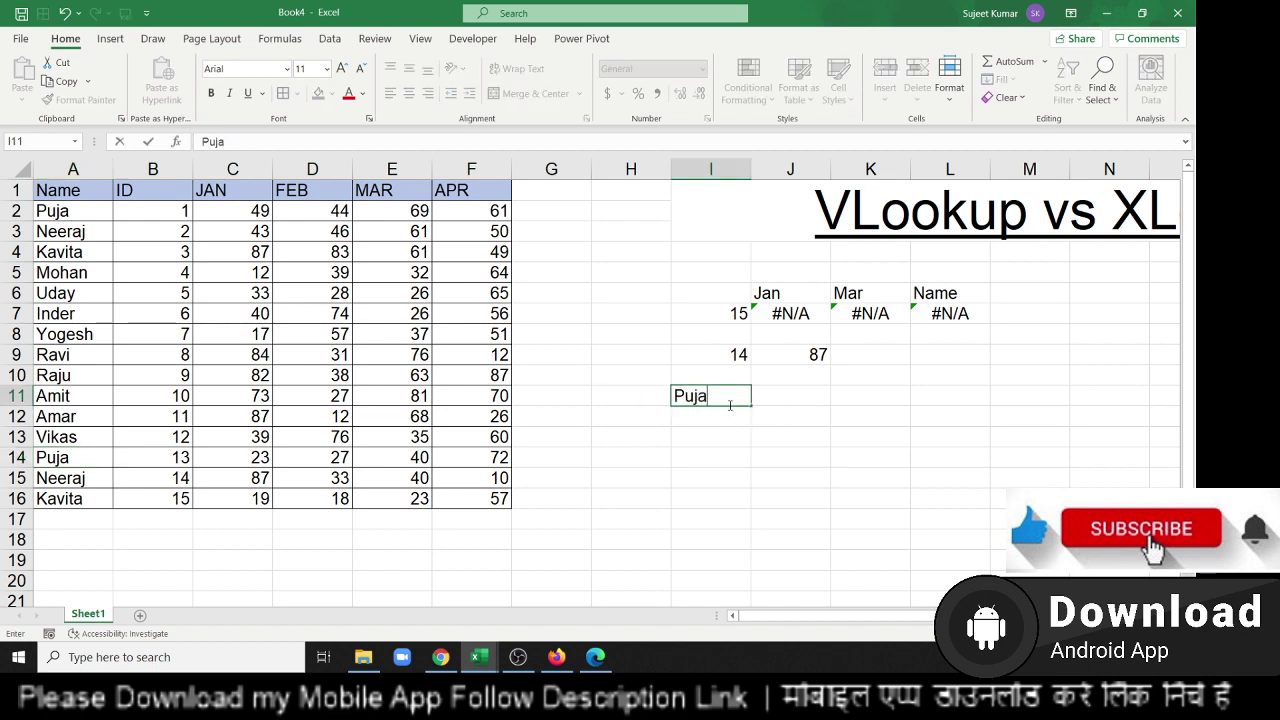
{"action": "key", "text": "Right"}
{"action": "key", "text": "Left"}
{"action": "key", "text": "ctrl+Left"}
{"action": "key", "text": "ctrl+Left"}
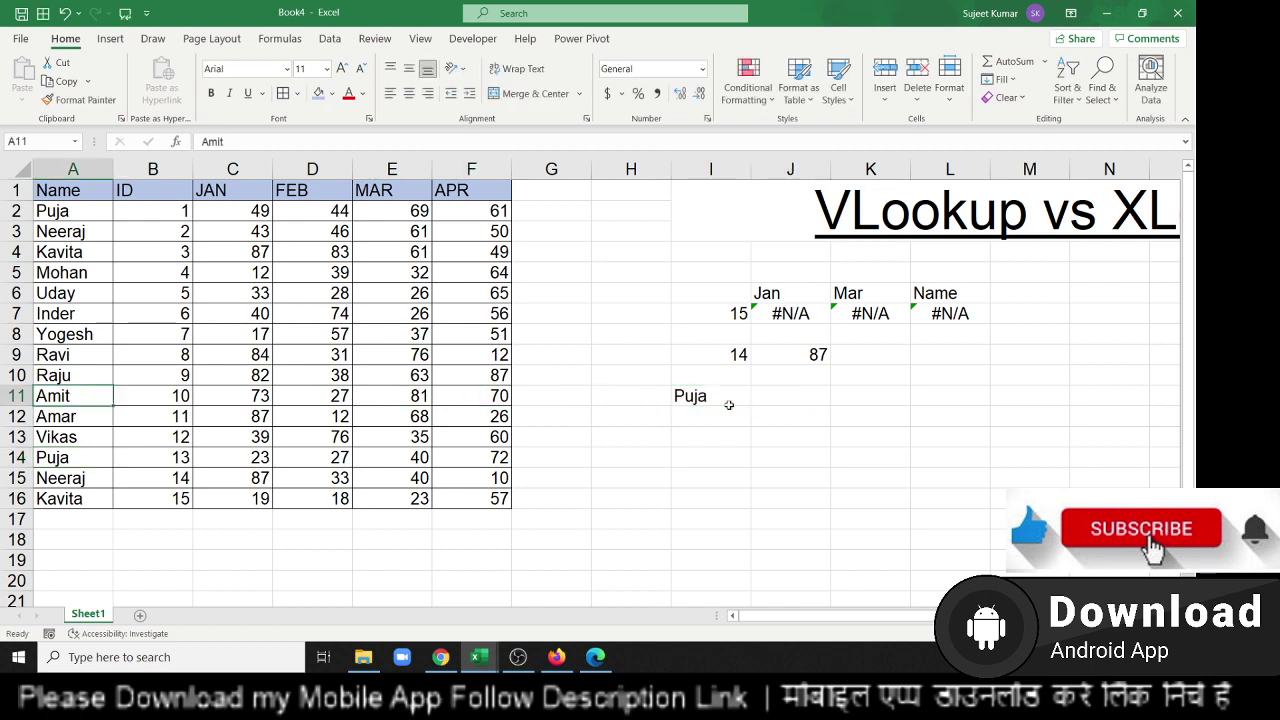
{"action": "key", "text": "Right"}
{"action": "key", "text": "Right"}
Enter =VLOOKUP(I11,A1:F16,2,0) in J11, which returns ID 1.
{"action": "key", "text": "Right"}
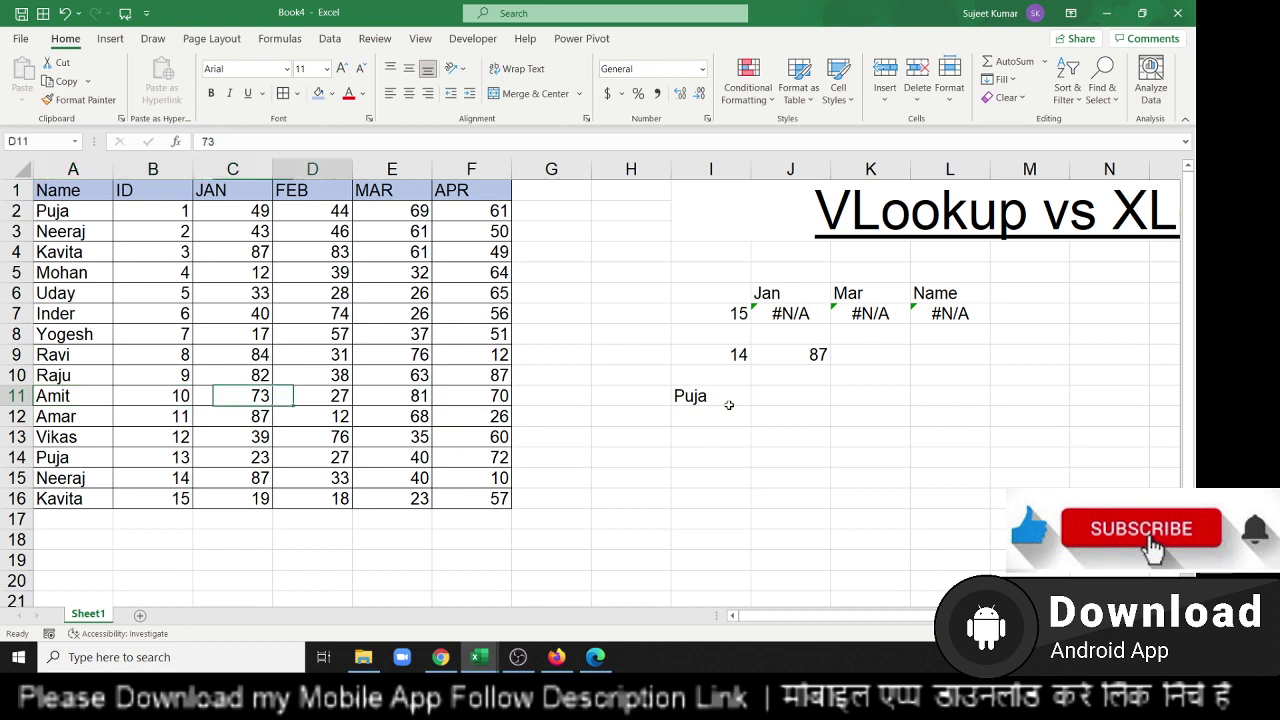
{"action": "key", "text": "Right"}
{"action": "key", "text": "Right"}
{"action": "key", "text": "Right"}
{"action": "key", "text": "Right"}
{"action": "key", "text": "Right"}
{"action": "type", "text": "="}
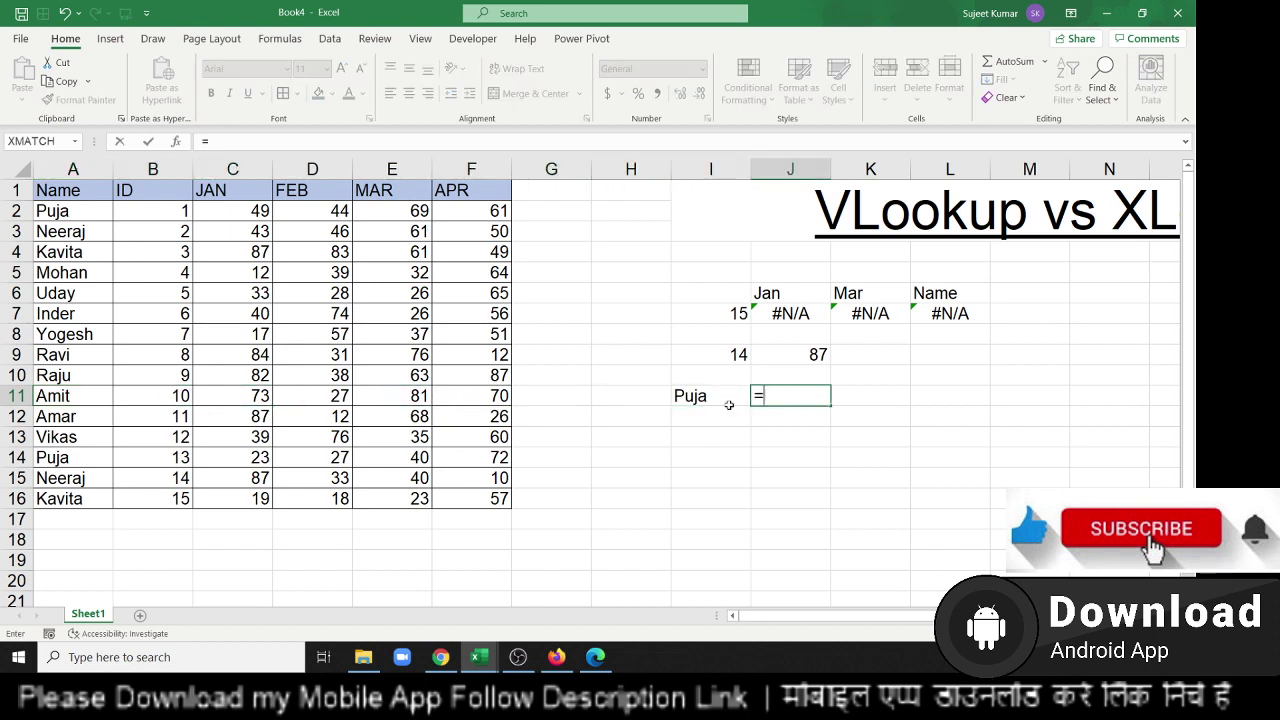
{"action": "type", "text": "vl"}
{"action": "key", "text": "Tab"}
{"action": "left_click", "coordinate": [729, 404]}
{"action": "type", "text": ","}
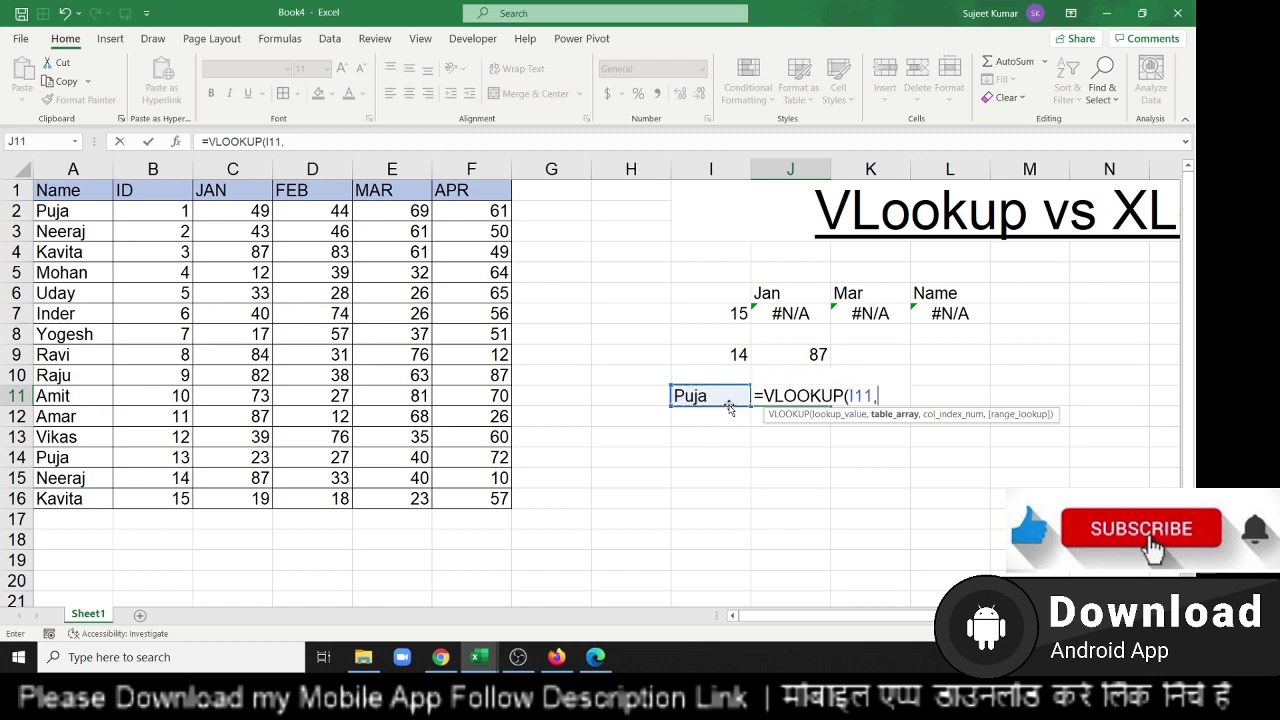
{"action": "left_click_drag", "start_coordinate": [88, 201], "coordinate": [466, 495]}
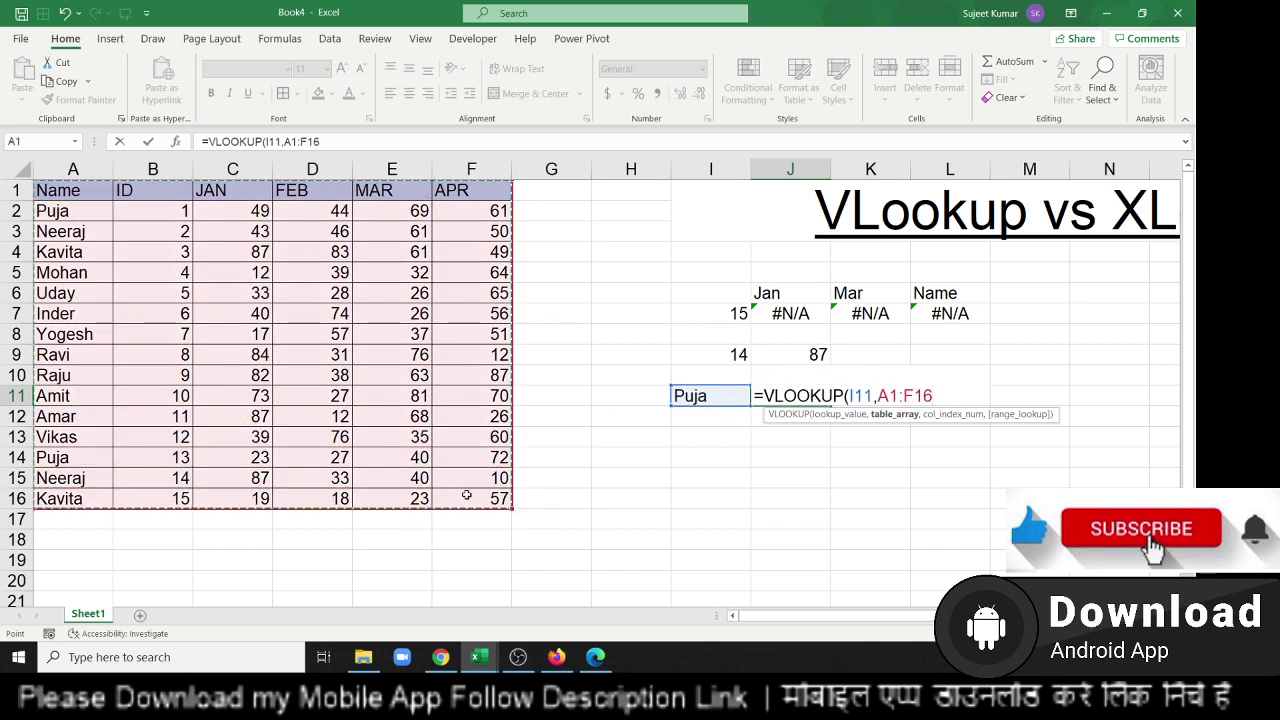
{"action": "type", "text": ","}
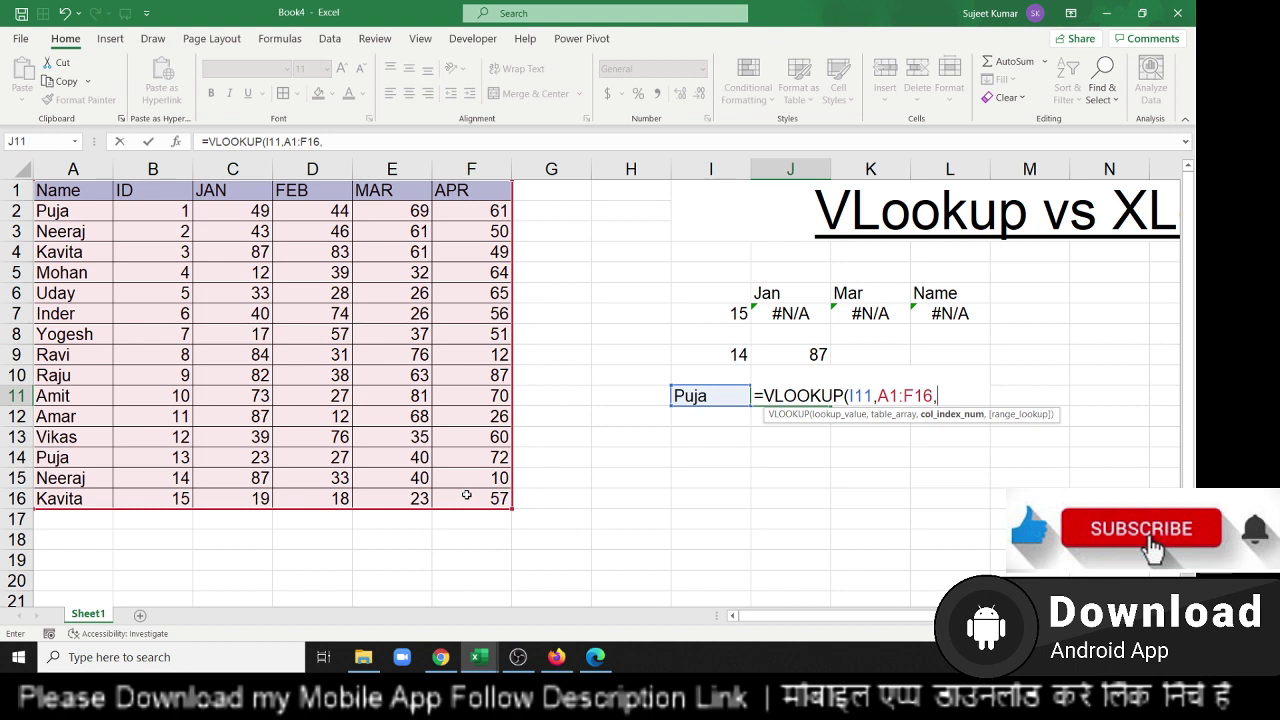
{"action": "type", "text": "2,"}
{"action": "type", "text": "0"}
{"action": "key", "text": "Return"}
{"action": "key", "text": "Up"}
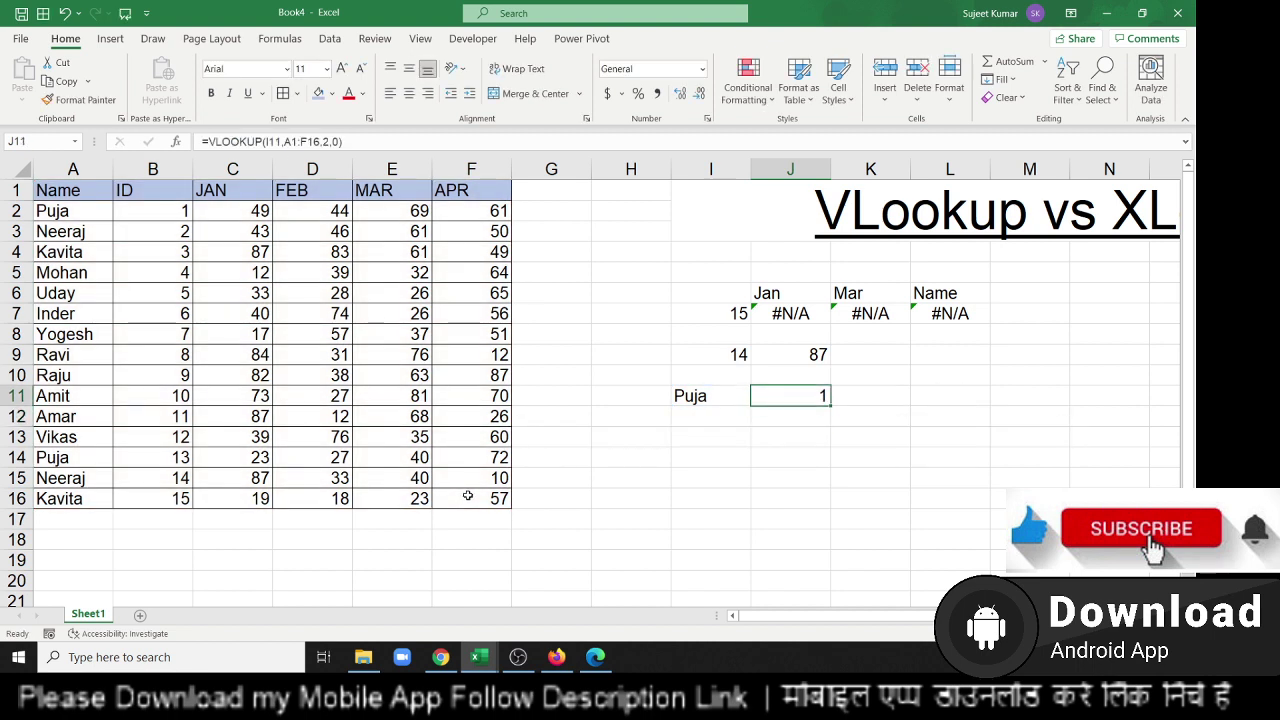
Highlight Puja's rows 2 and 14 to compare their IDs with J11's result.
{"action": "left_click_drag", "start_coordinate": [64, 214], "coordinate": [148, 209]}
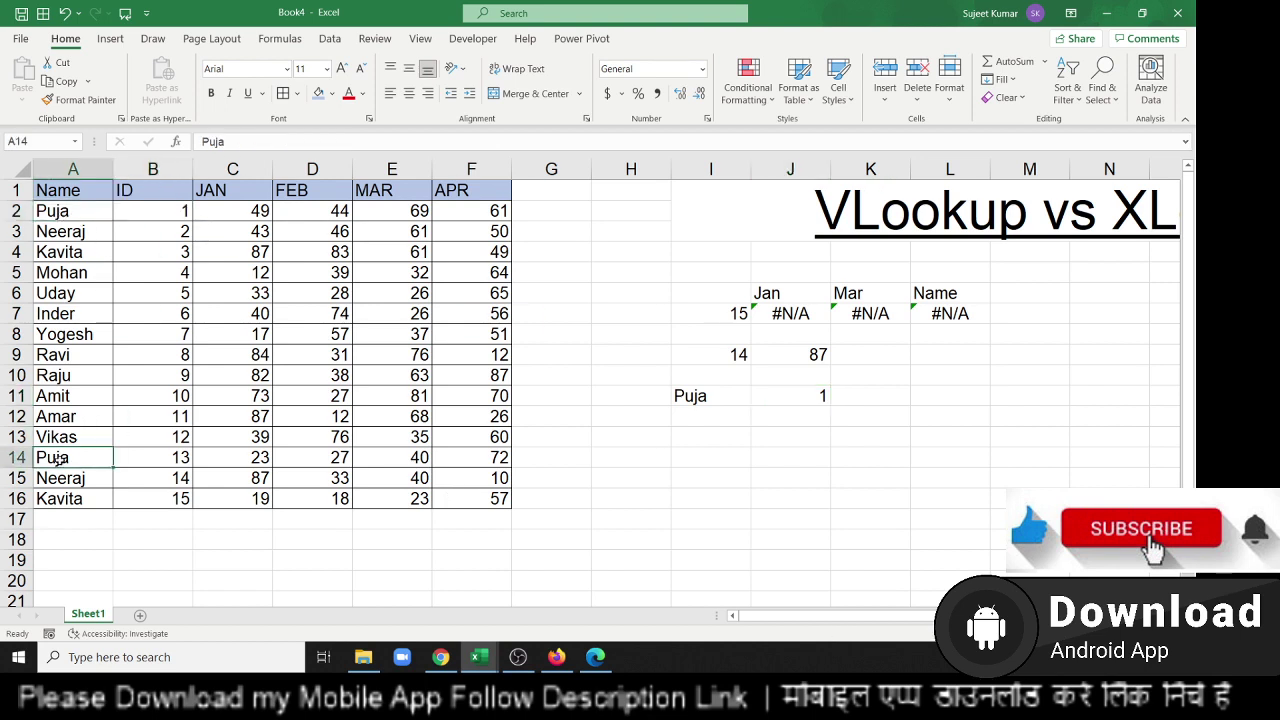
{"action": "left_click_drag", "start_coordinate": [58, 459], "coordinate": [150, 462]}
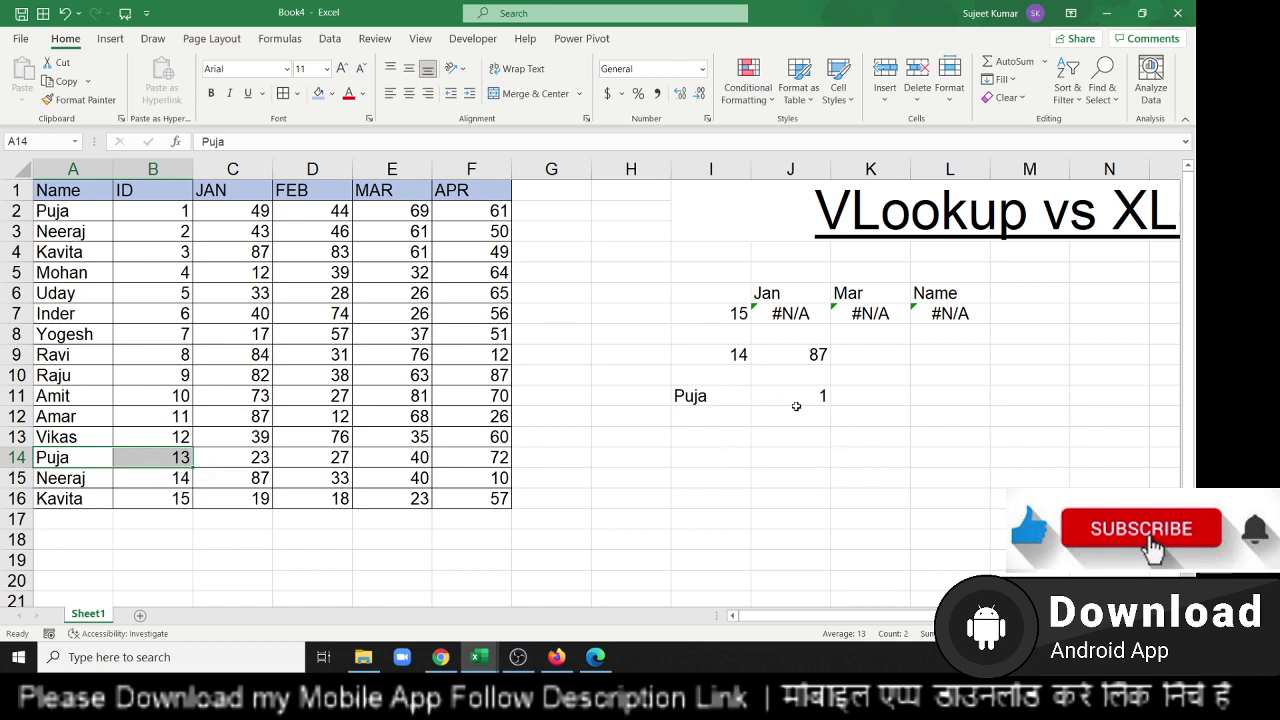
{"action": "left_click", "coordinate": [805, 402]}
{"action": "left_click", "coordinate": [840, 401]}
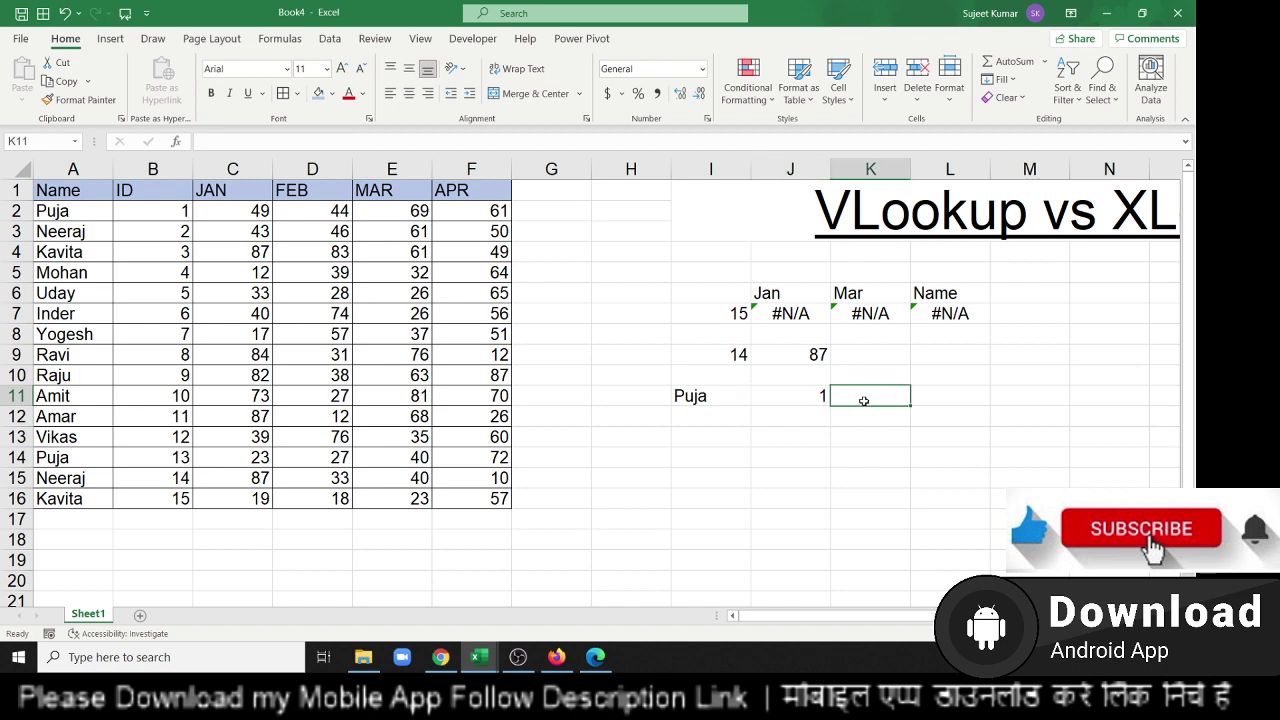
Start an XLOOKUP in K11 with lookup value I11 and lookup array A1:A16.
{"action": "type", "text": "=xl"}
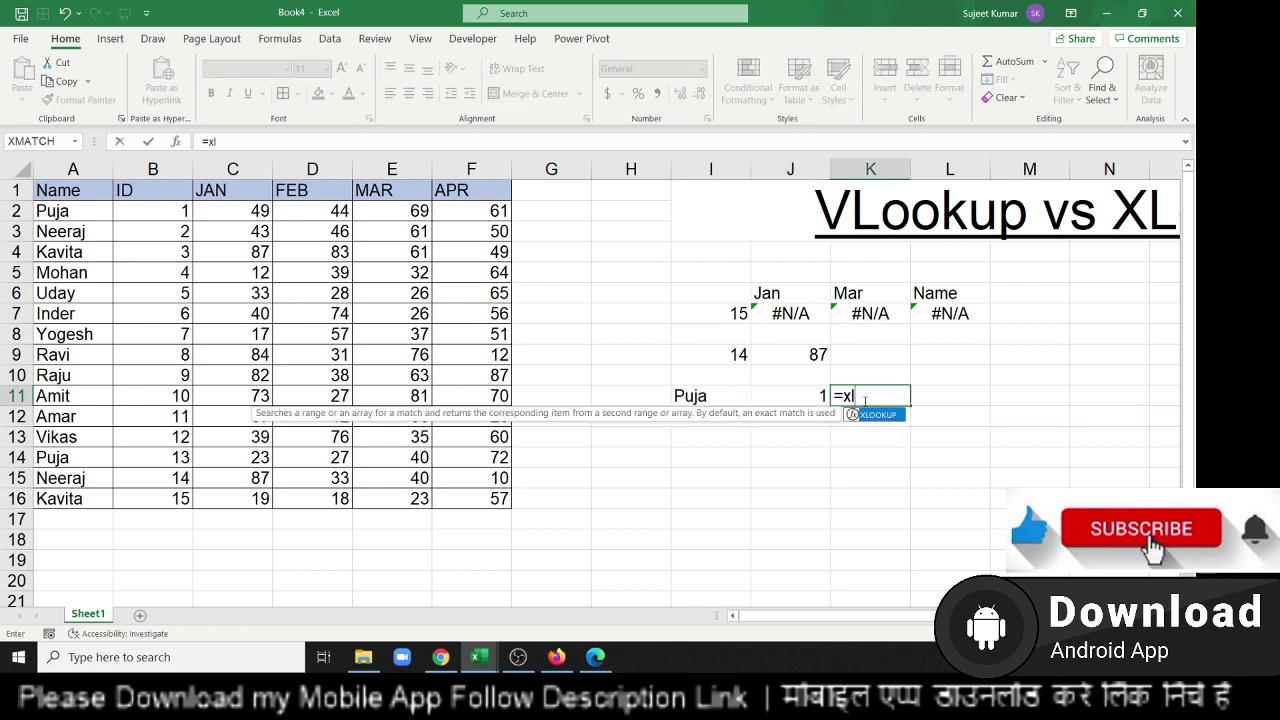
{"action": "key", "text": "Tab"}
{"action": "key", "text": "Left"}
{"action": "key", "text": "Left"}
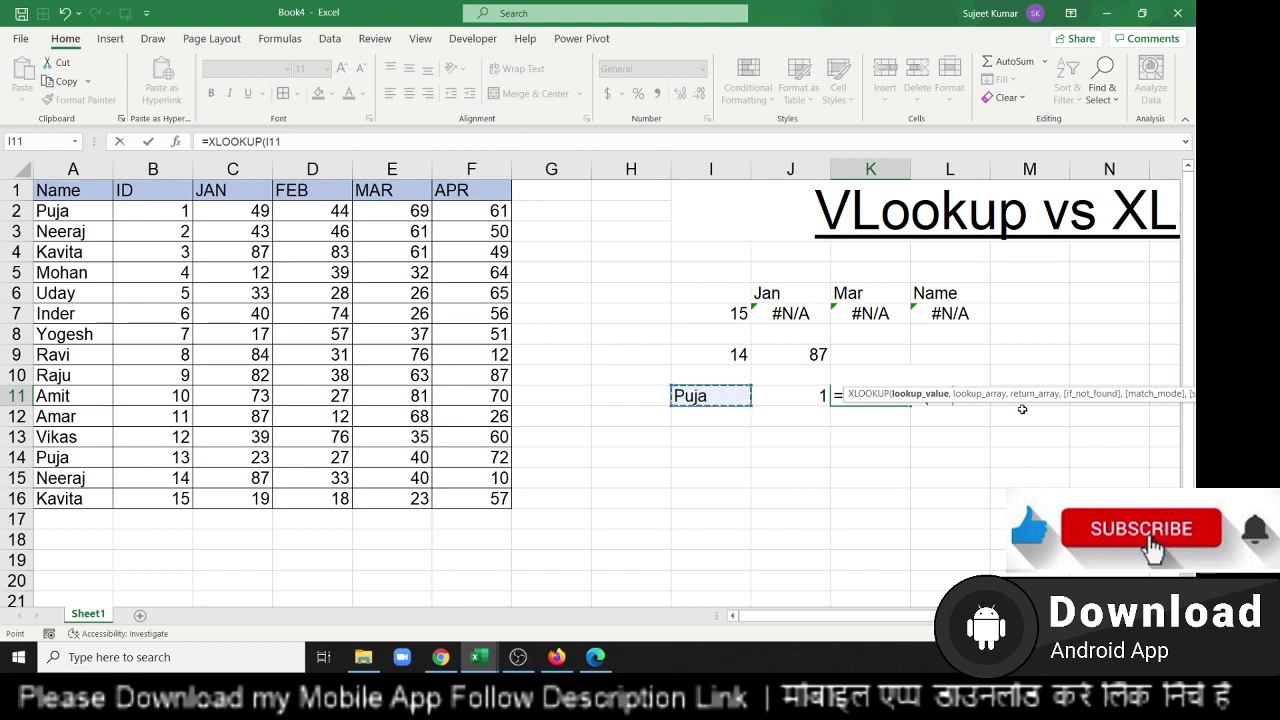
{"action": "type", "text": ","}
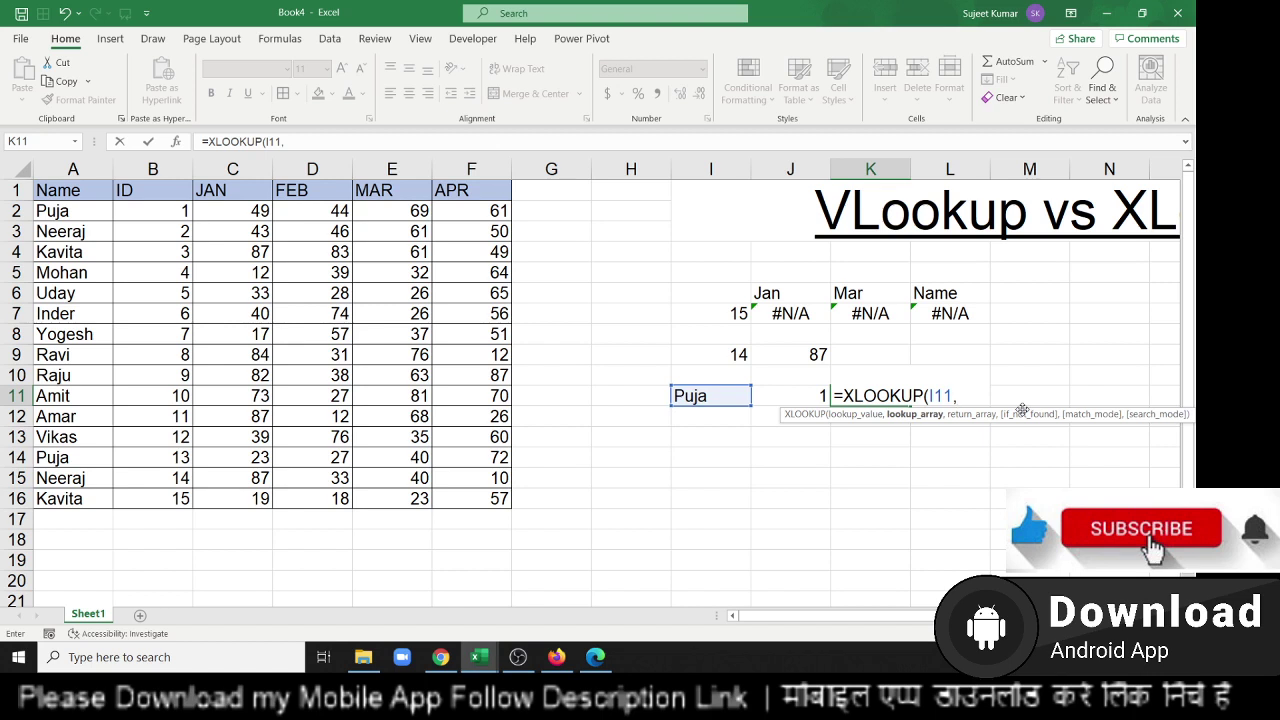
{"action": "key", "text": "Left"}
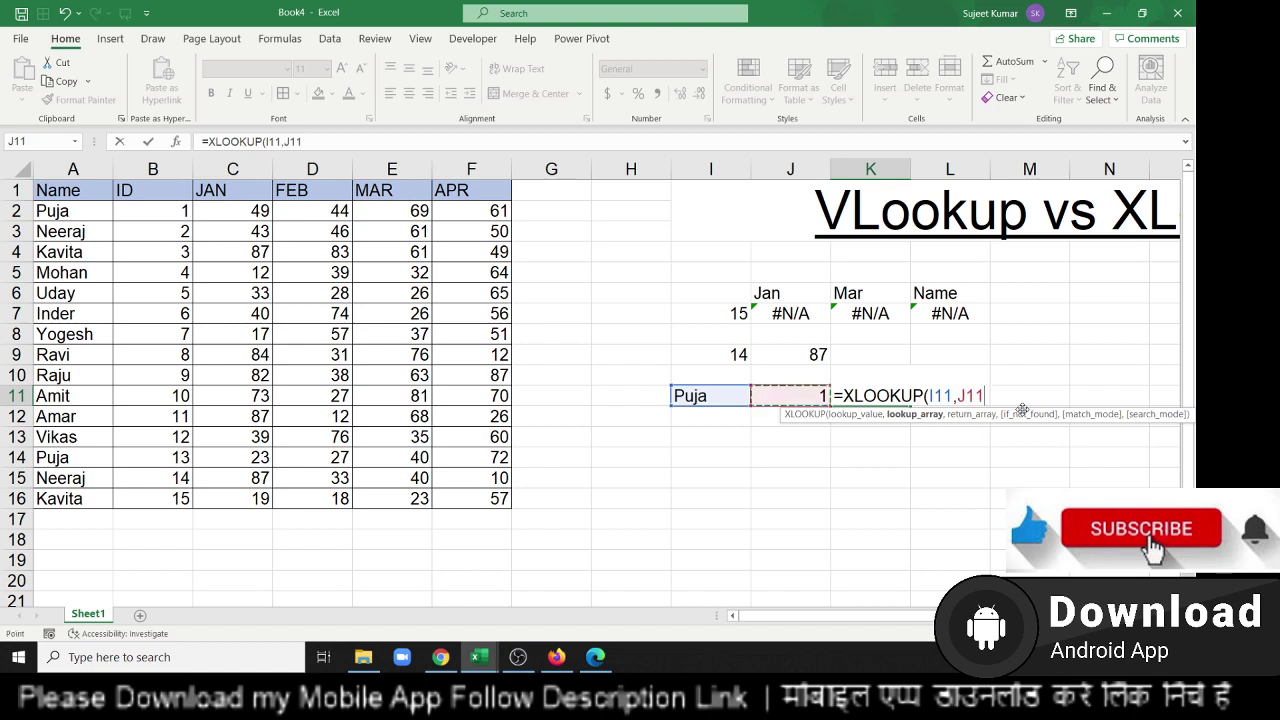
{"action": "key", "text": "Left"}
{"action": "key", "text": "Left"}
{"action": "key", "text": "Left"}
{"action": "key", "text": "Left"}
{"action": "key", "text": "Left"}
{"action": "key", "text": "Up"}
{"action": "key", "text": "Up"}
{"action": "key", "text": "Up"}
{"action": "key", "text": "Up"}
{"action": "key", "text": "Up"}
{"action": "key", "text": "Down"}
{"action": "key", "text": "Up"}
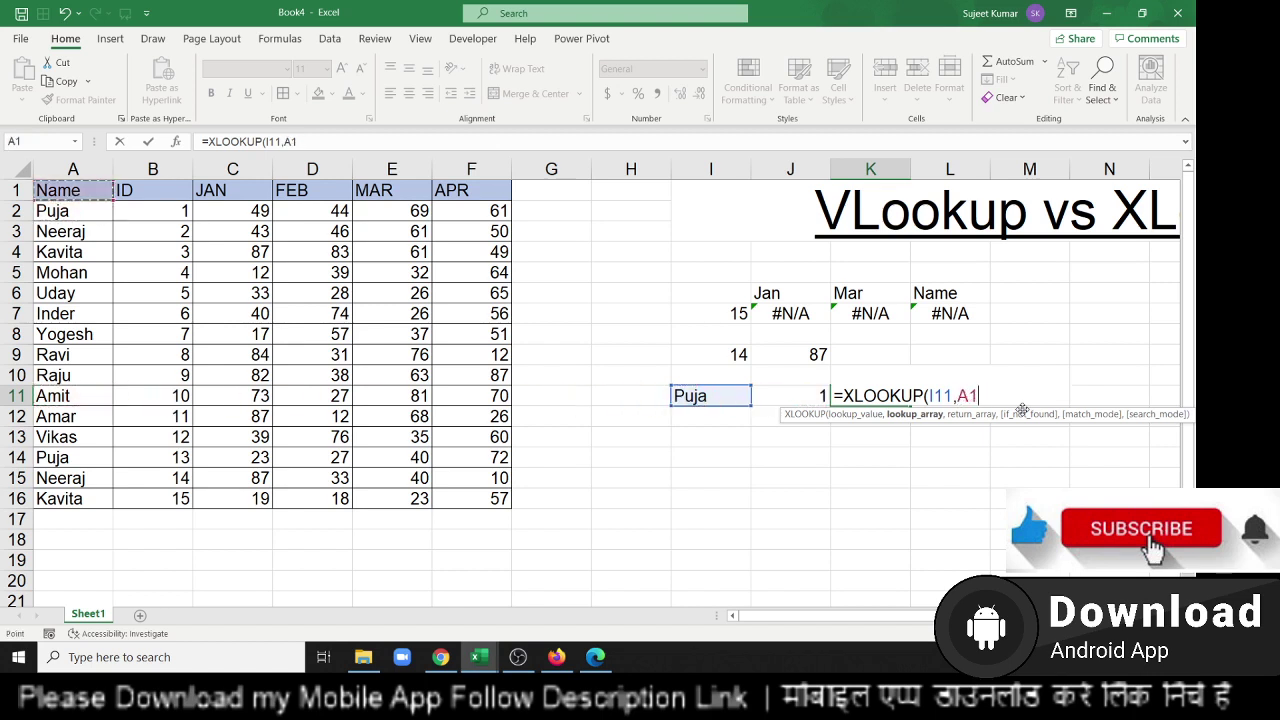
{"action": "key", "text": "ctrl+shift+Down"}
{"action": "type", "text": ":A16,"}
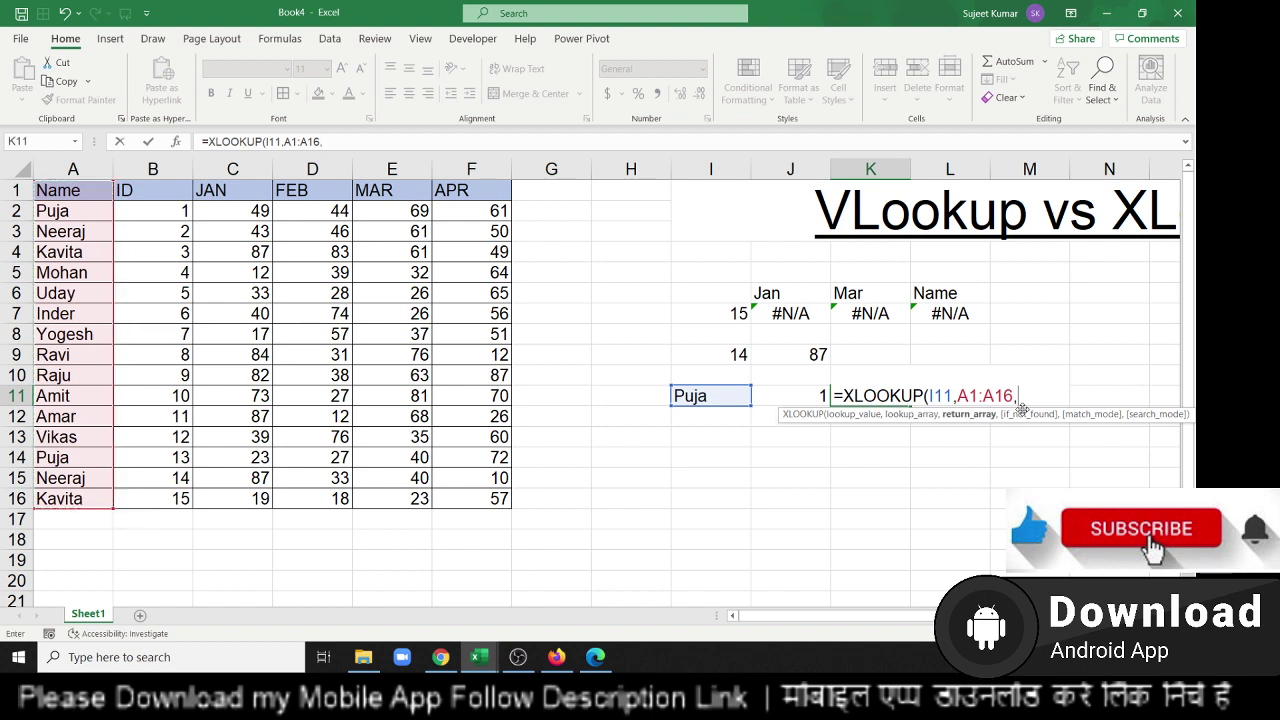
Finish it with return array B1:B16, empty not-found text, exact match and -1 last-to-first search.
{"action": "key", "text": "Left"}
{"action": "key", "text": "Left"}
{"action": "key", "text": "Left"}
{"action": "key", "text": "Left"}
{"action": "key", "text": "Left"}
{"action": "key", "text": "Left"}
{"action": "key", "text": "Left"}
{"action": "key", "text": "Left"}
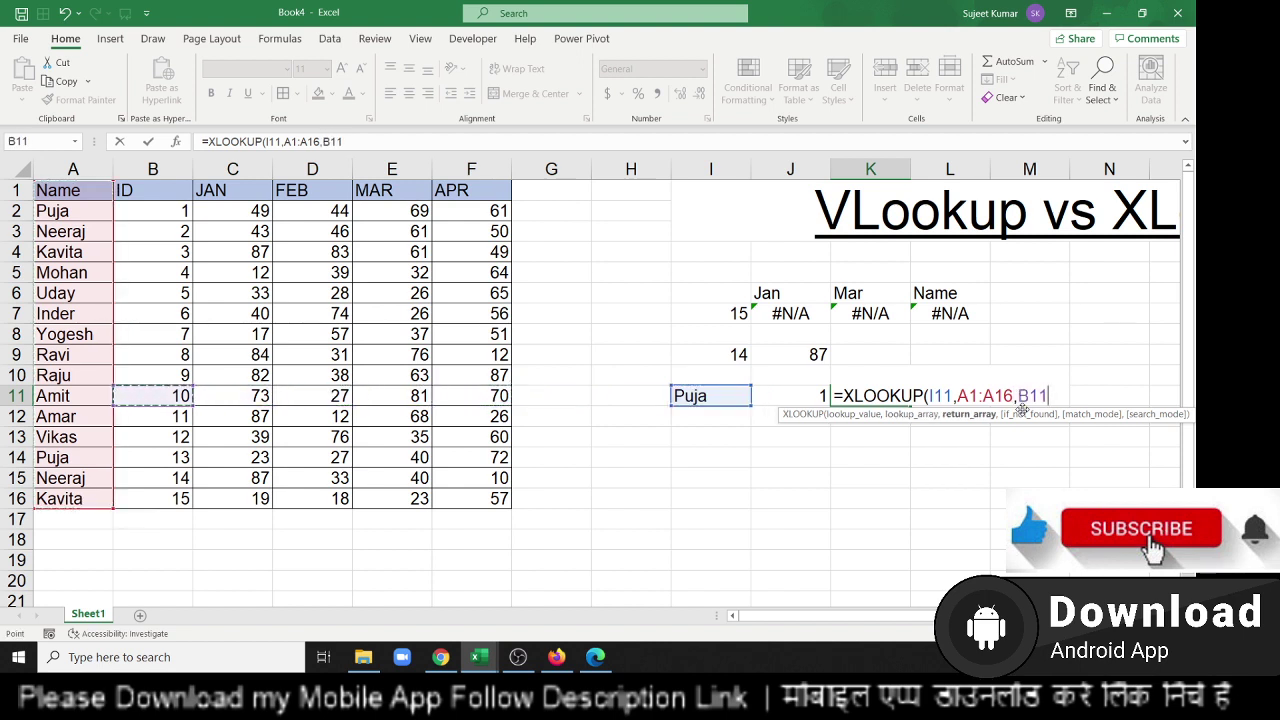
{"action": "key", "text": "ctrl+Up"}
{"action": "key", "text": "ctrl+shift+Down"}
{"action": "type", "text": ":B16,"}
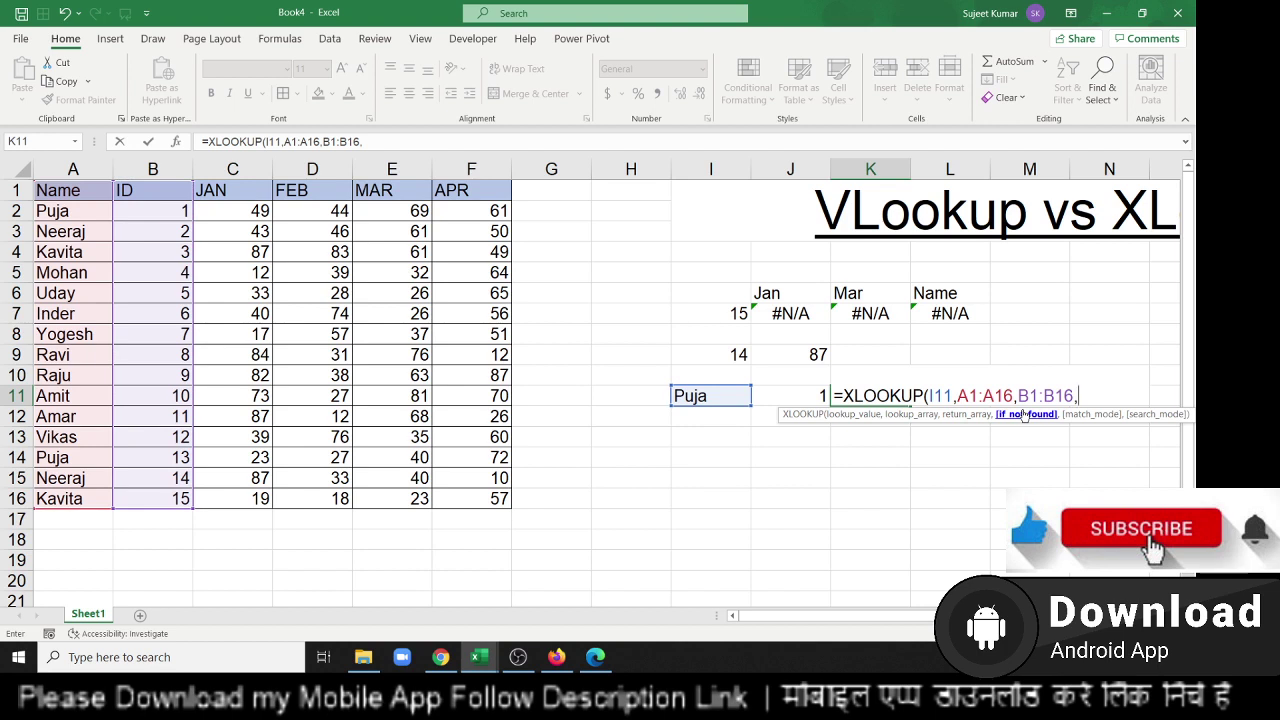
{"action": "type", "text": "\"DFT"}
{"action": "key", "text": "BackSpace"}
{"action": "key", "text": "BackSpace"}
{"action": "key", "text": "BackSpace"}
{"action": "type", "text": "\""}
{"action": "type", "text": ",0"}
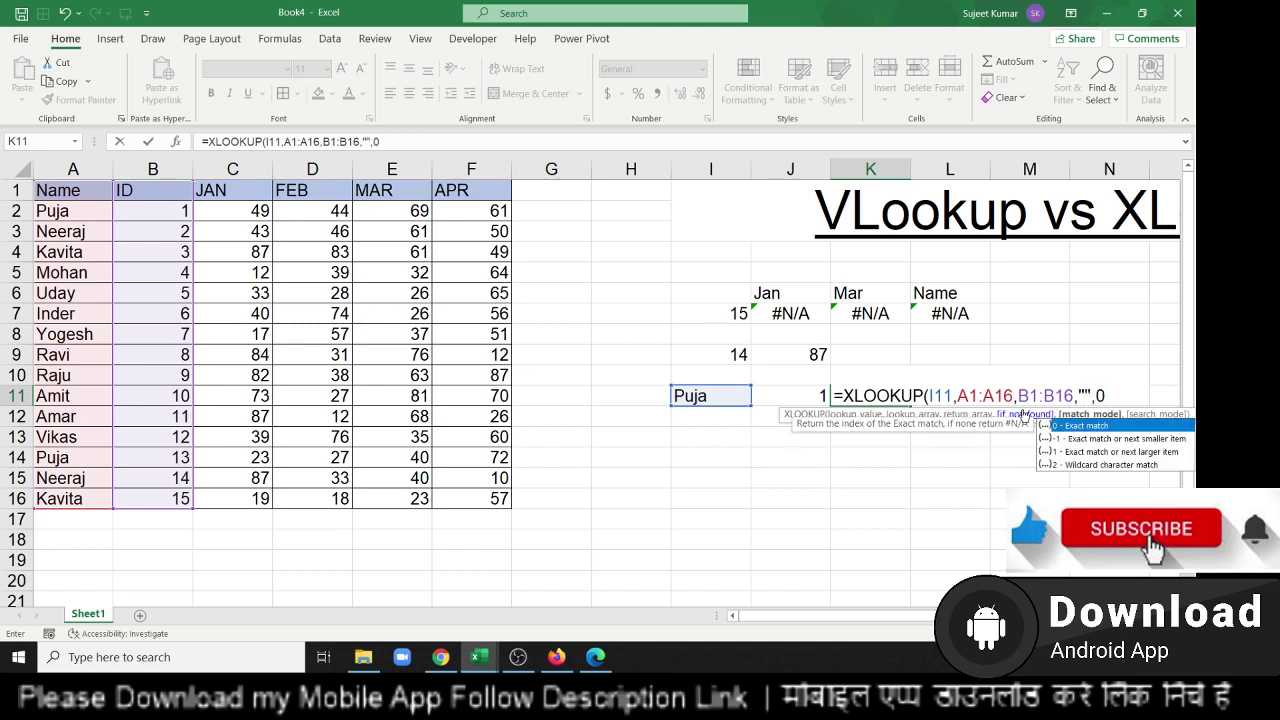
{"action": "type", "text": ","}
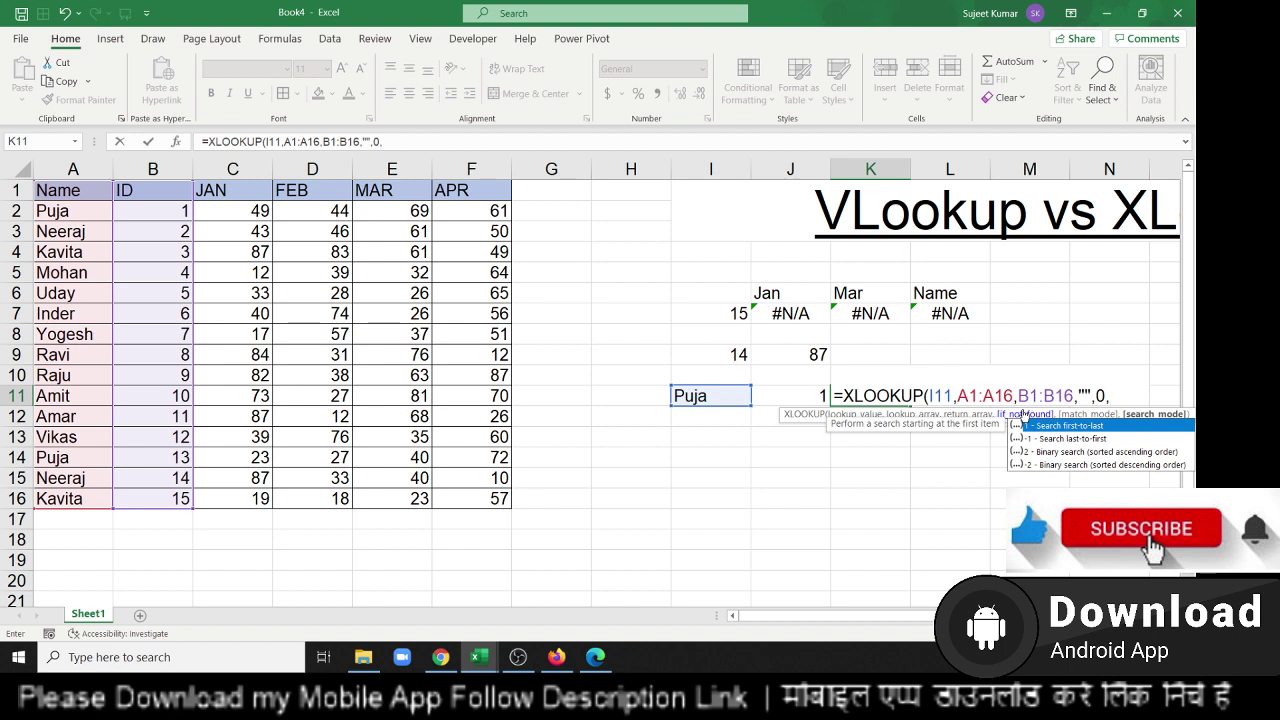
{"action": "key", "text": "Down"}
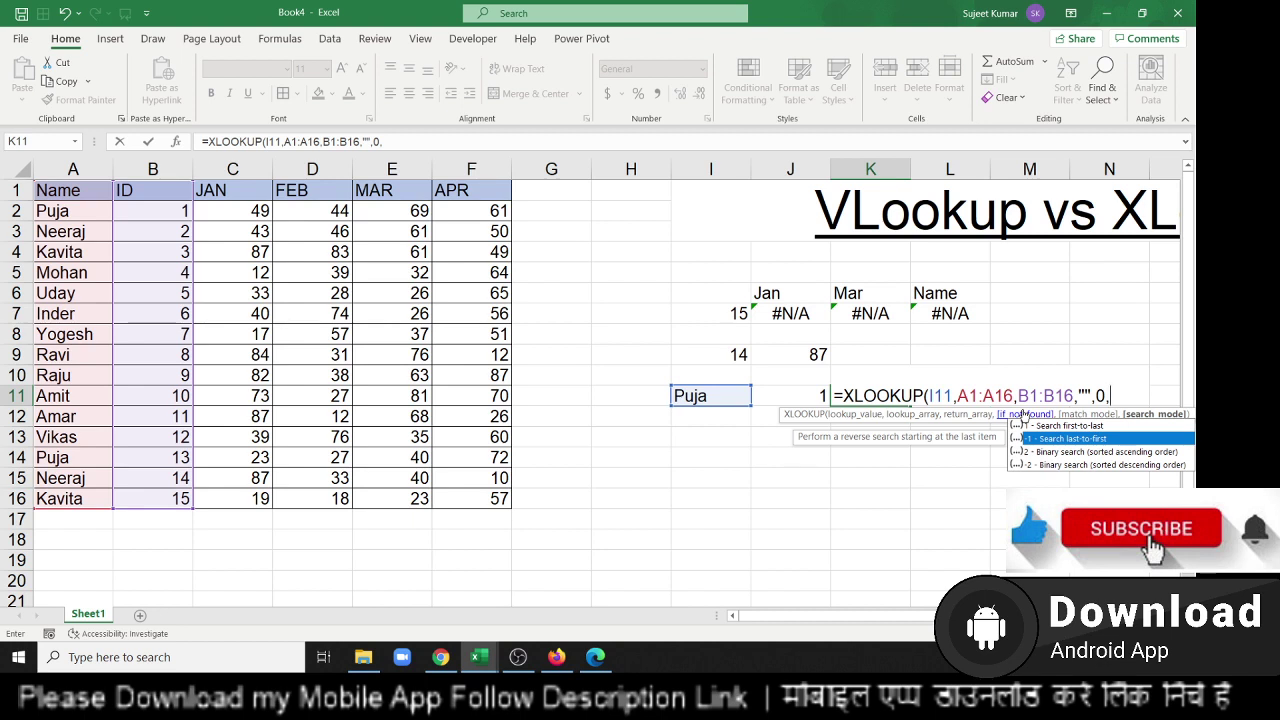
{"action": "key", "text": "Tab"}
{"action": "type", "text": ")"}
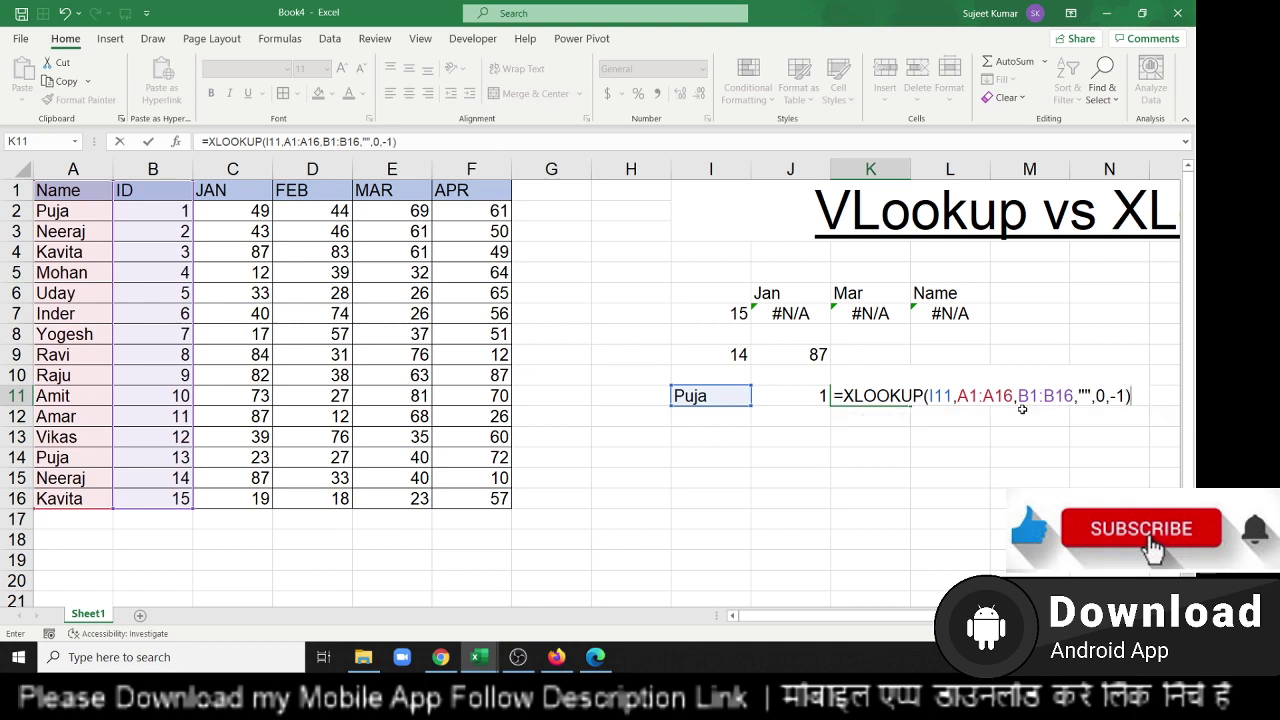
{"action": "key", "text": "Return"}
Verify K11's result of 13 against the second Puja row's ID.
{"action": "key", "text": "Up"}
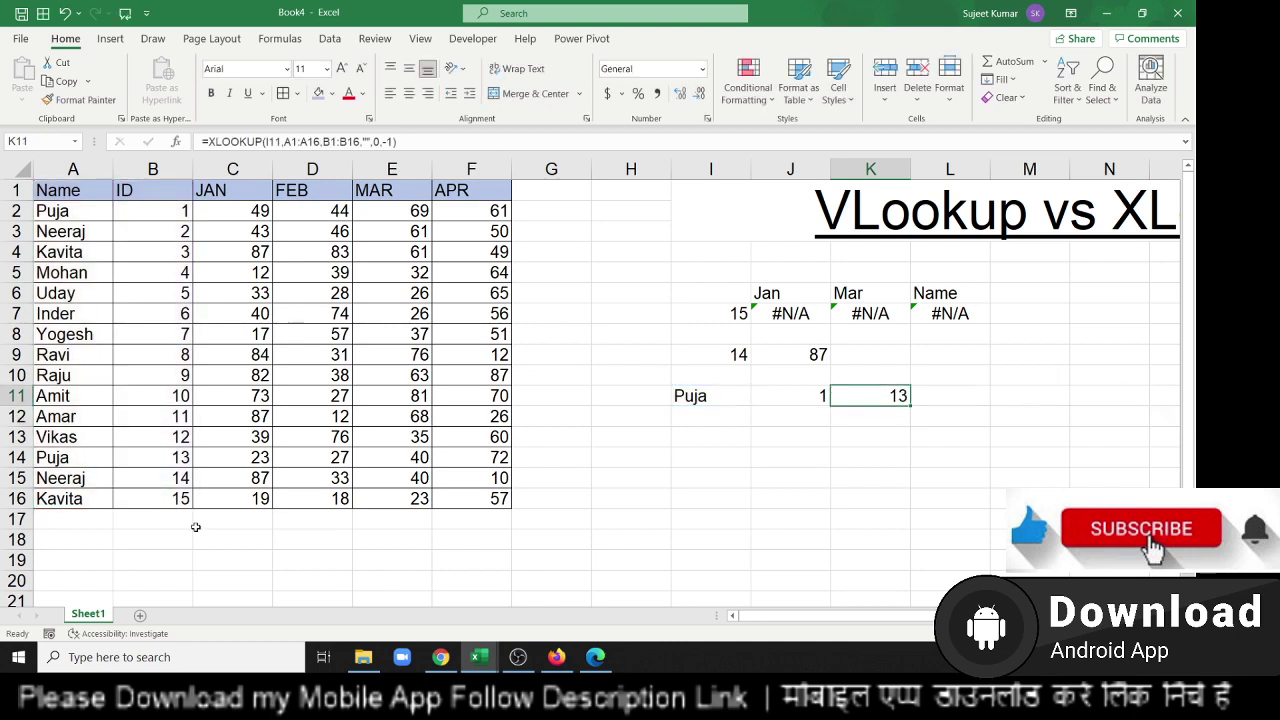
{"action": "mouse_move", "coordinate": [61, 498]}
{"action": "left_mouse_down"}
{"action": "mouse_move", "coordinate": [61, 437]}
{"action": "mouse_move", "coordinate": [122, 459]}
{"action": "left_mouse_up"}
{"action": "left_click", "coordinate": [68, 457]}
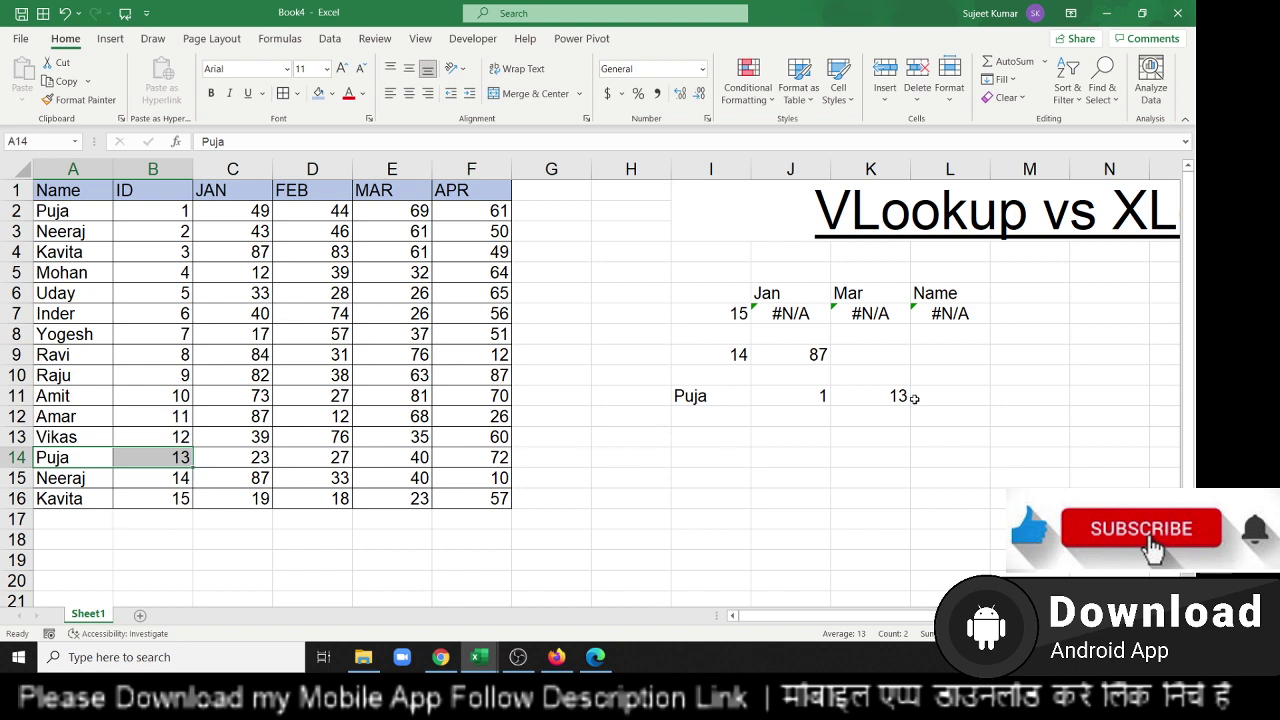
{"action": "left_click", "coordinate": [866, 399]}
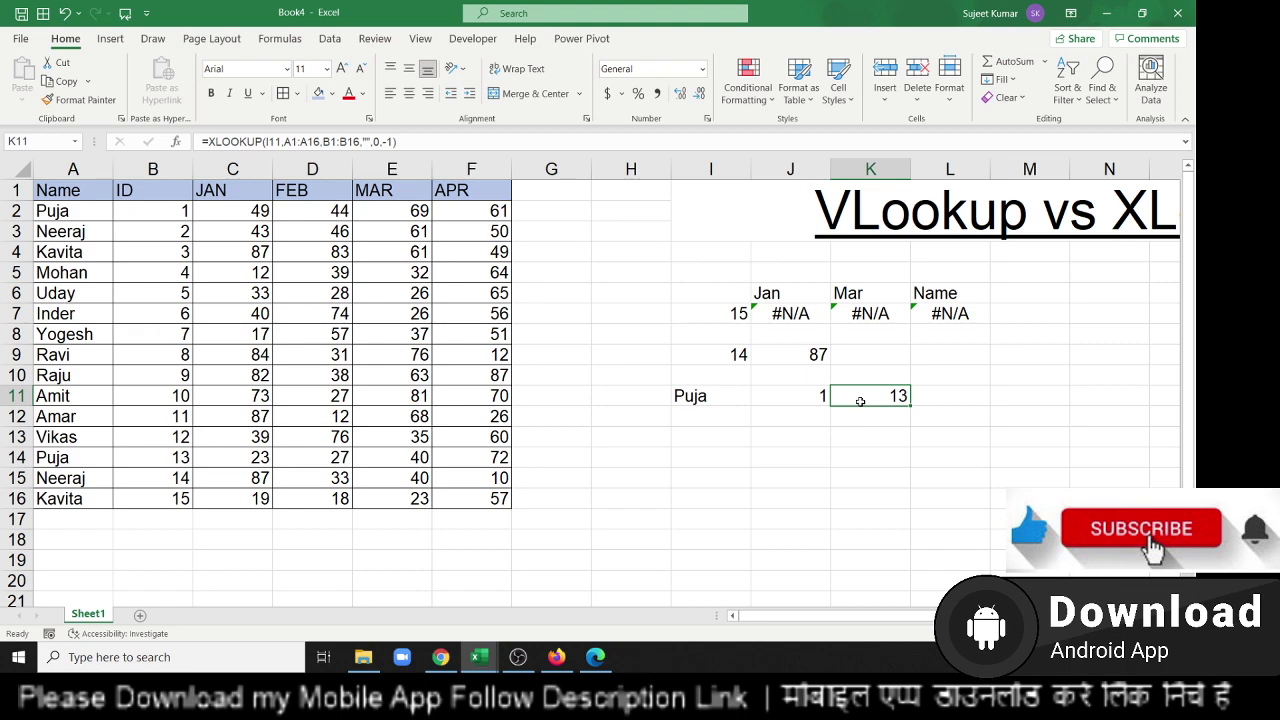
{"action": "key", "text": "Right"}
{"action": "key", "text": "Right"}
{"action": "key", "text": "Right"}
{"action": "key", "text": "Right"}
{"action": "key", "text": "Right"}
{"action": "key", "text": "Right"}
{"action": "key", "text": "Right"}
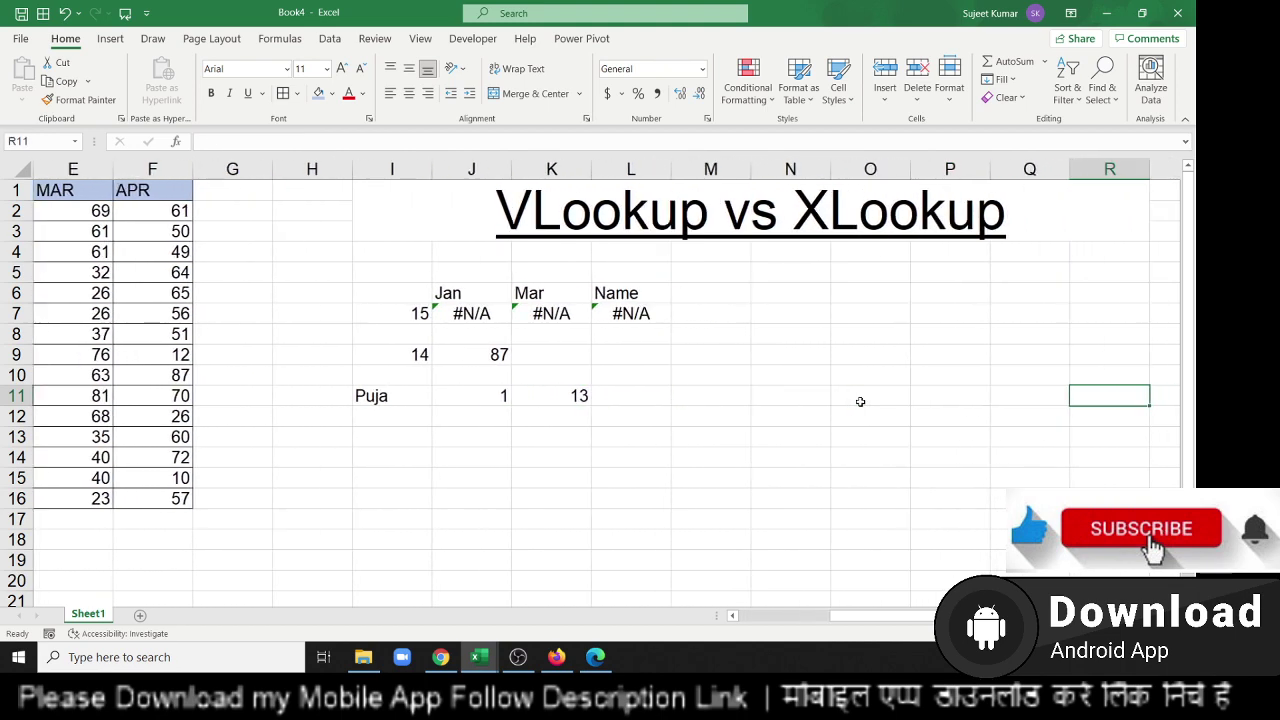
Enter and then clear test values 2019 and 365 in O11:O12, then minimize Excel.
{"action": "key", "text": "Left"}
{"action": "key", "text": "Left"}
{"action": "key", "text": "Left"}
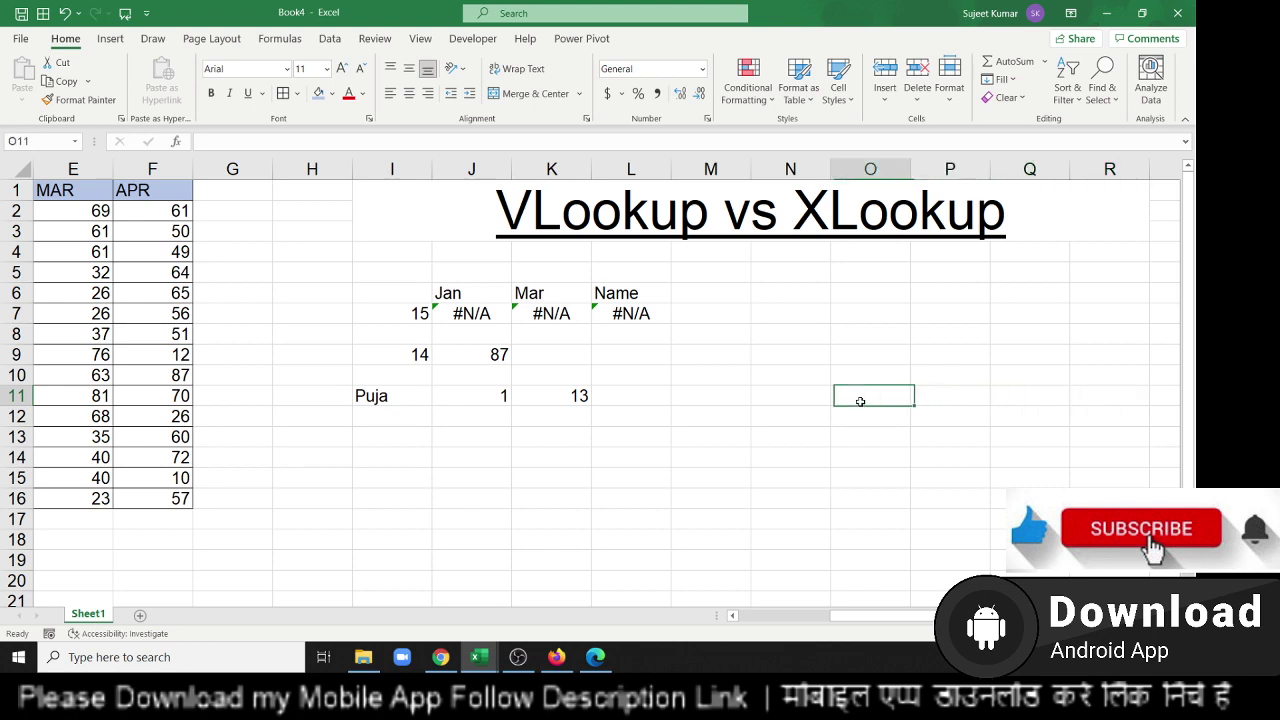
{"action": "type", "text": "2019"}
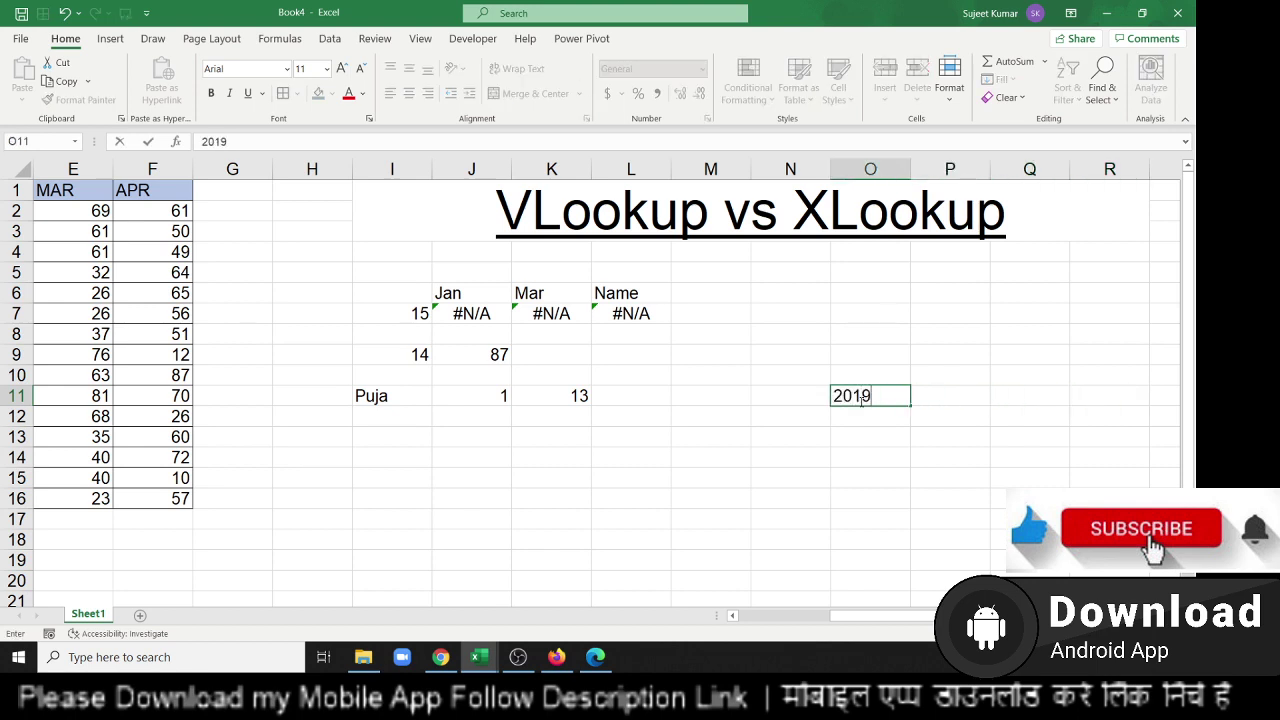
{"action": "key", "text": "Return"}
{"action": "type", "text": "365"}
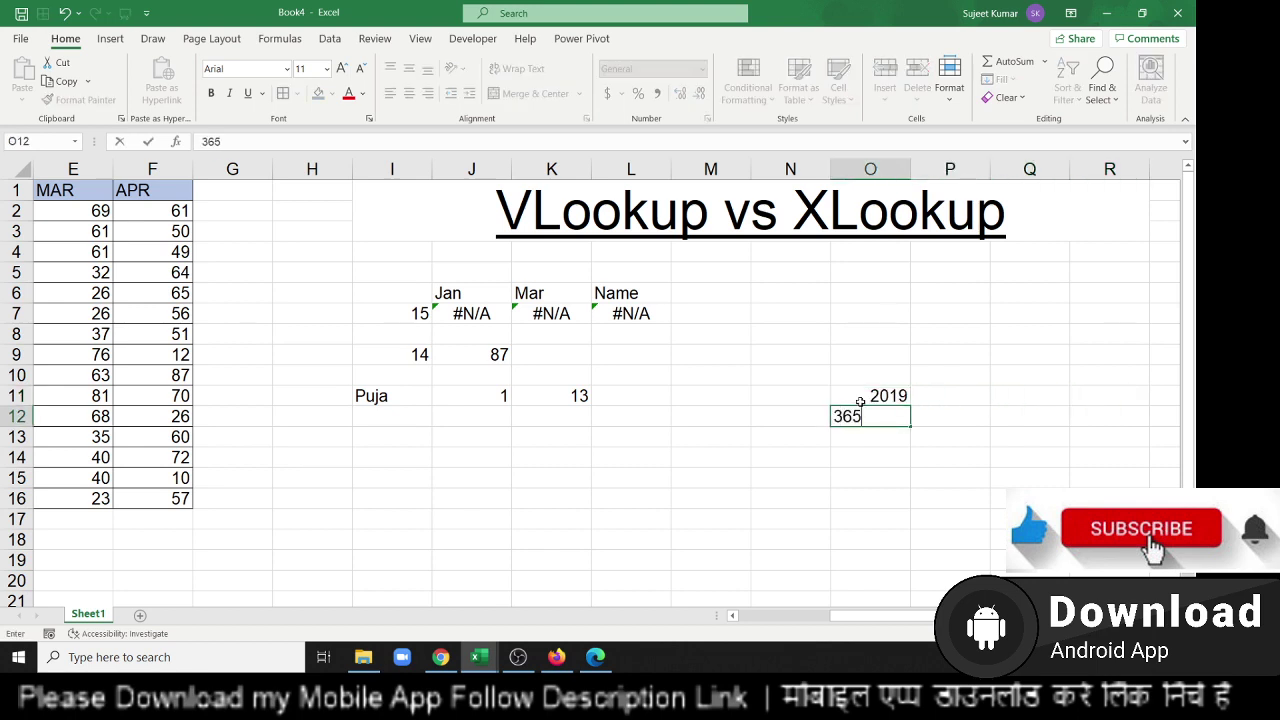
{"action": "key", "text": "Return"}
{"action": "key", "text": "Up"}
{"action": "key", "text": "Up"}
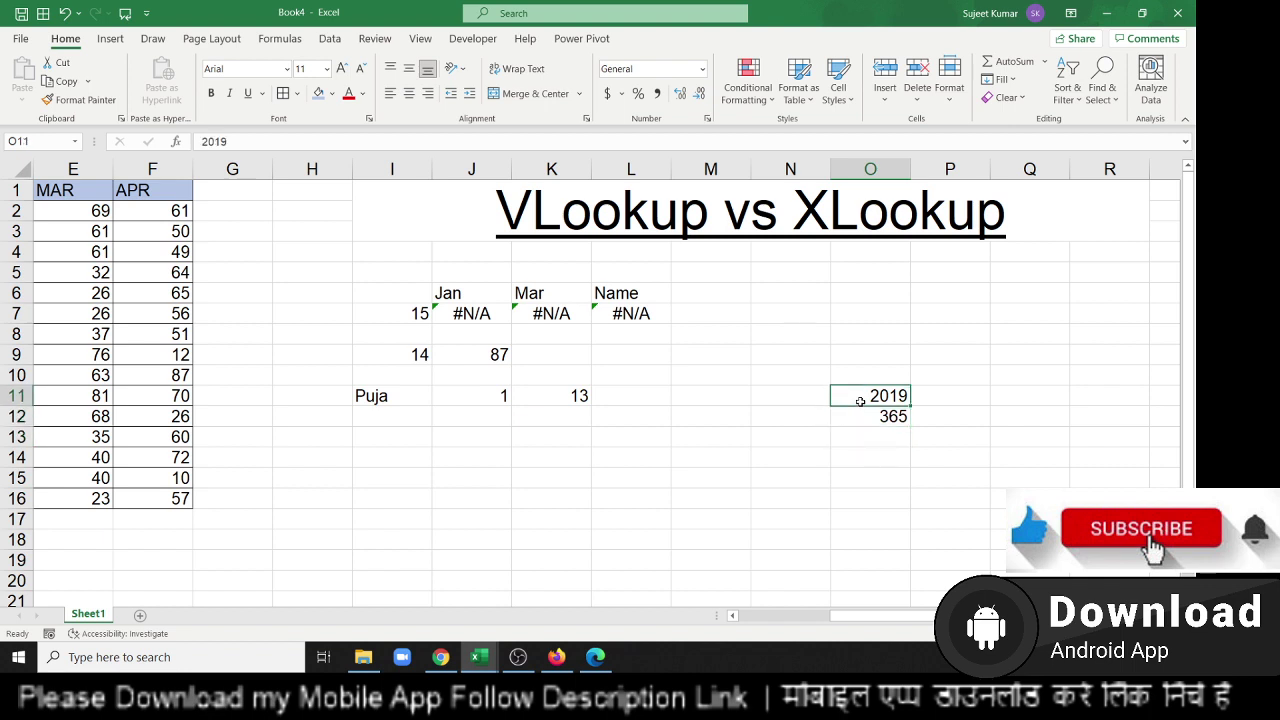
{"action": "key", "text": "shift+Down"}
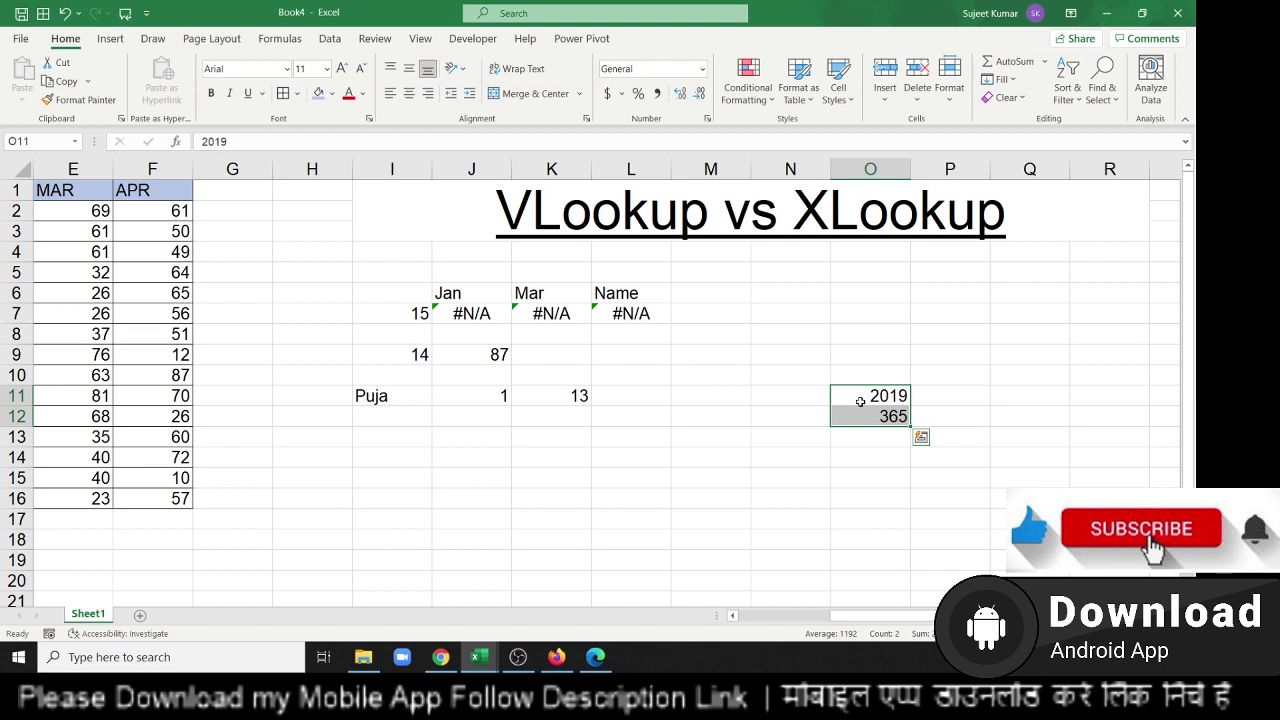
{"action": "key", "text": "Delete"}
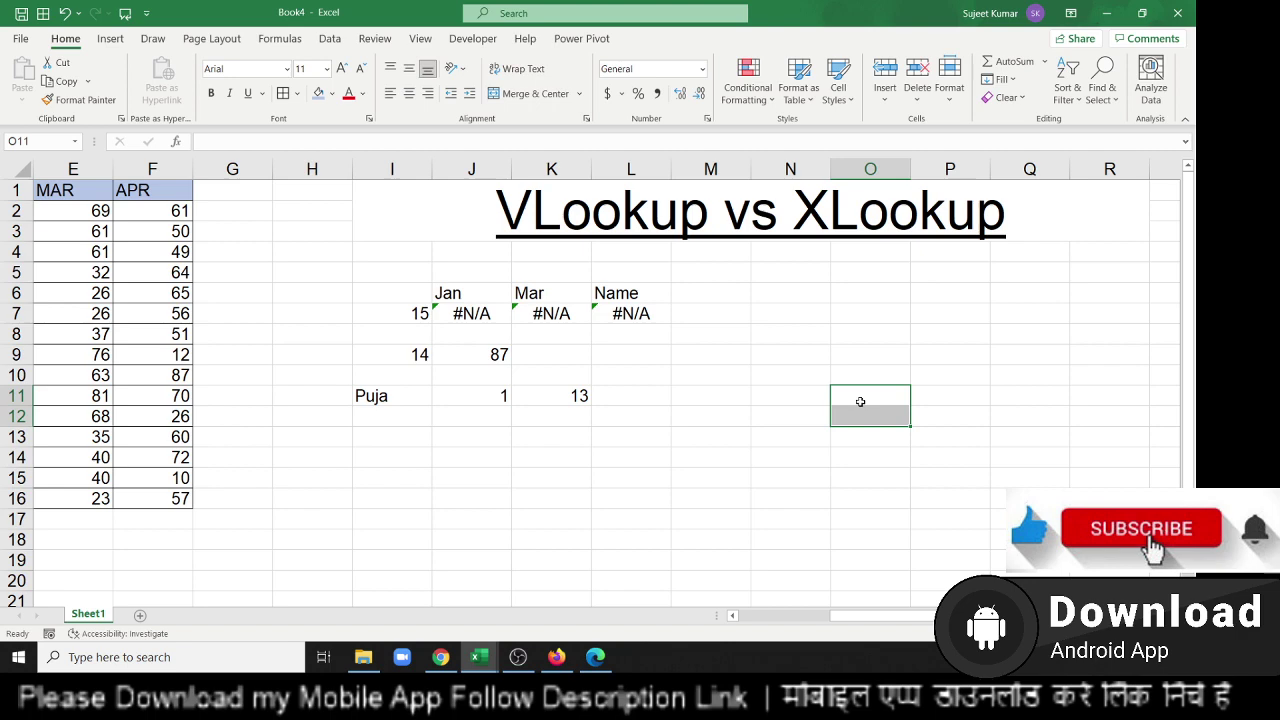
{"action": "key", "text": "super+d"}
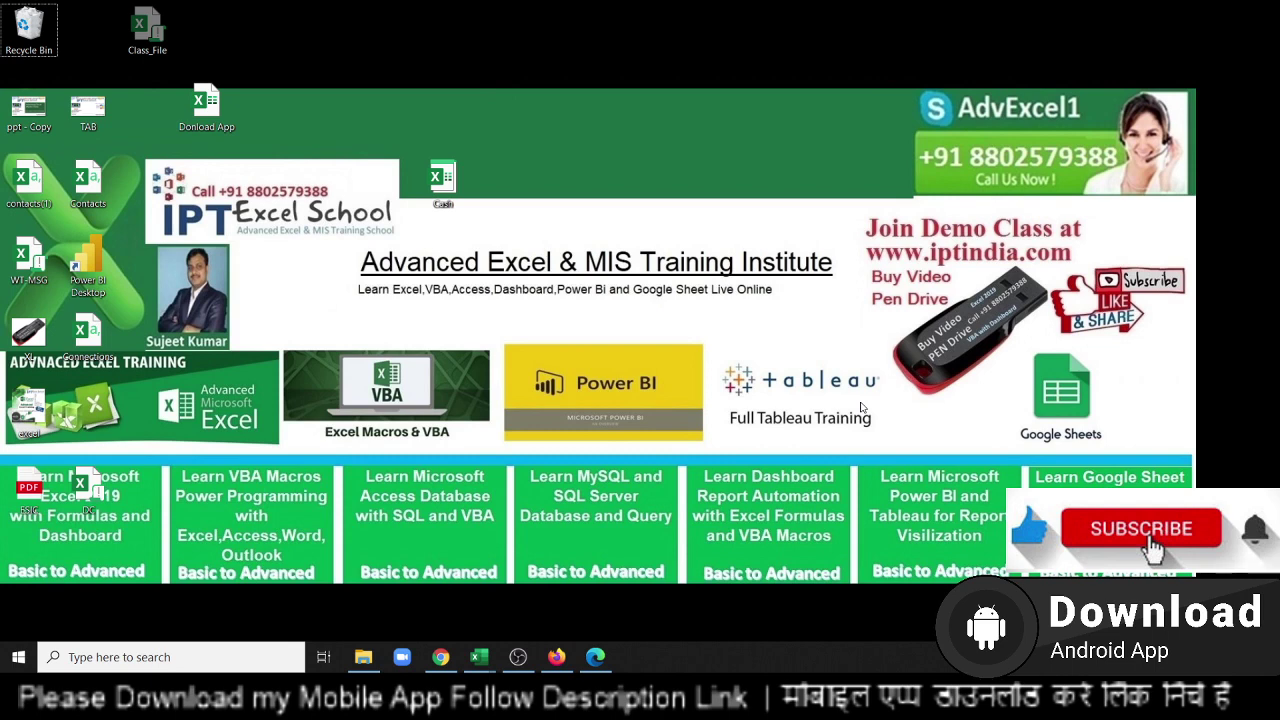
Open the Google Chrome window from its taskbar button.
{"action": "left_click", "coordinate": [441, 657]}
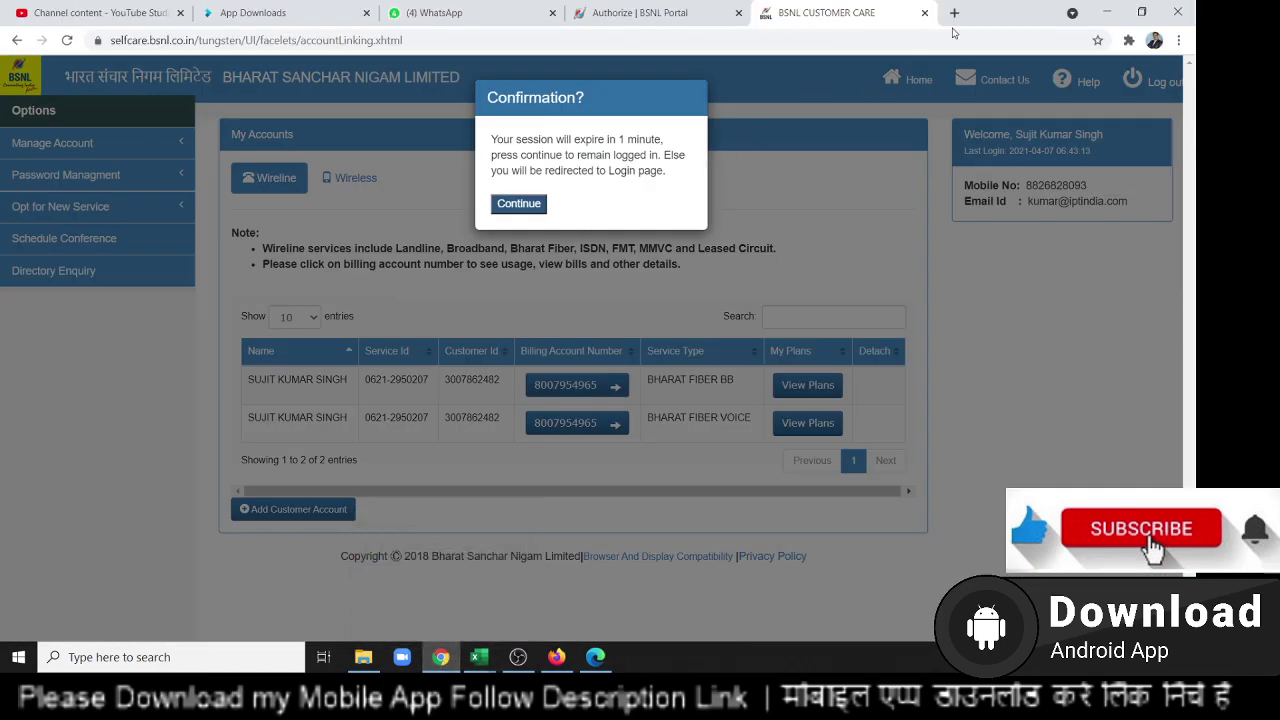
Load the EXCEL MIS TRAINING Play Store page in a new tab, select its title, then minimize Chrome.
{"action": "left_click", "coordinate": [954, 13]}
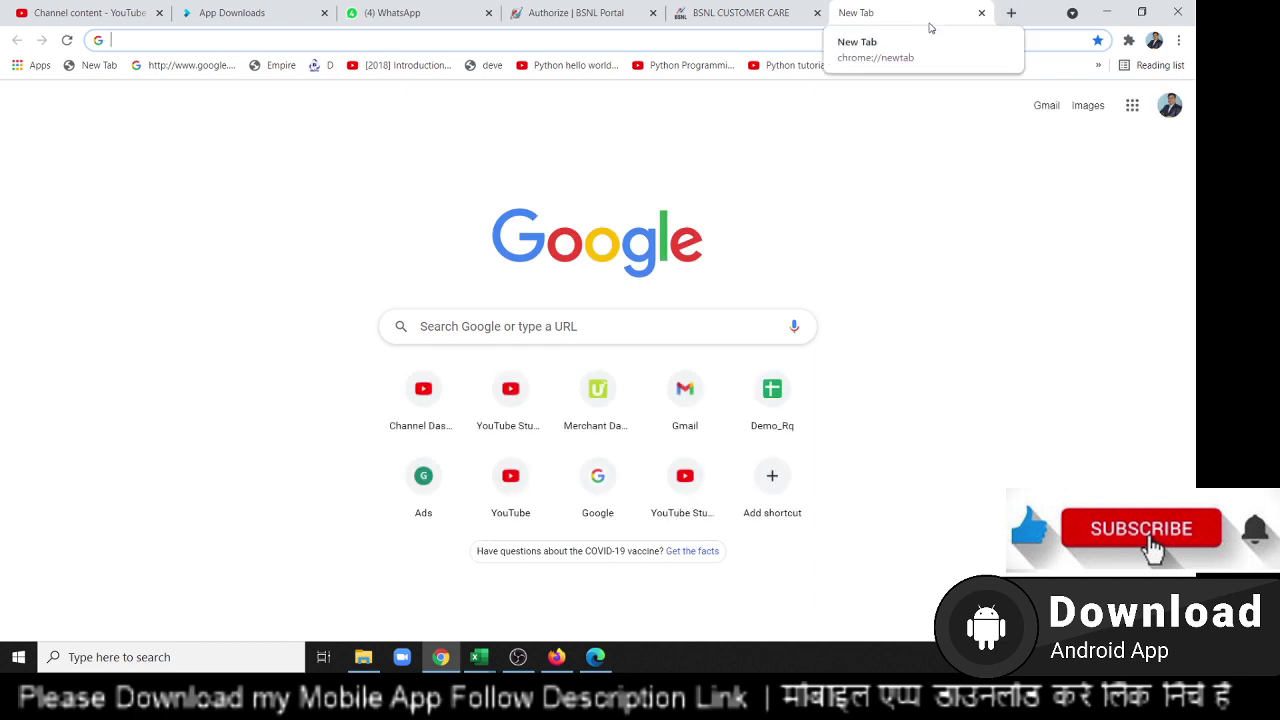
{"action": "key", "text": "ctrl+v"}
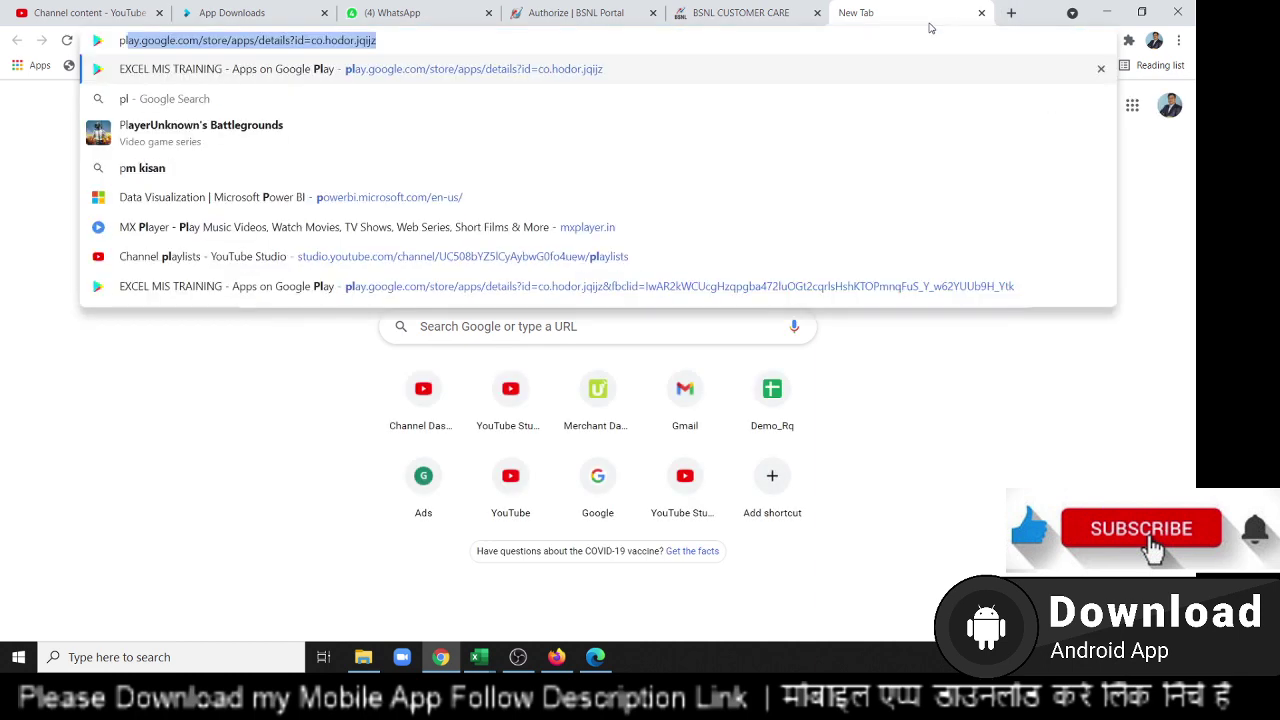
{"action": "key", "text": "Return"}
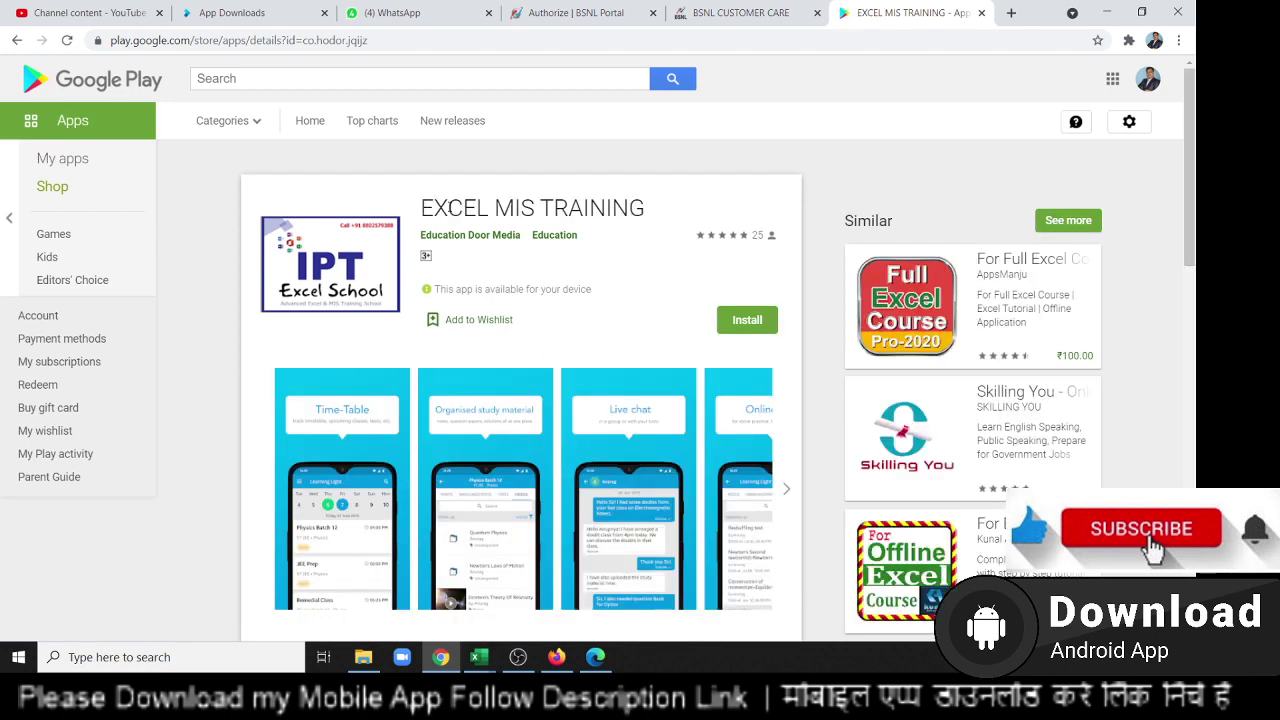
{"action": "triple_click", "coordinate": [450, 207]}
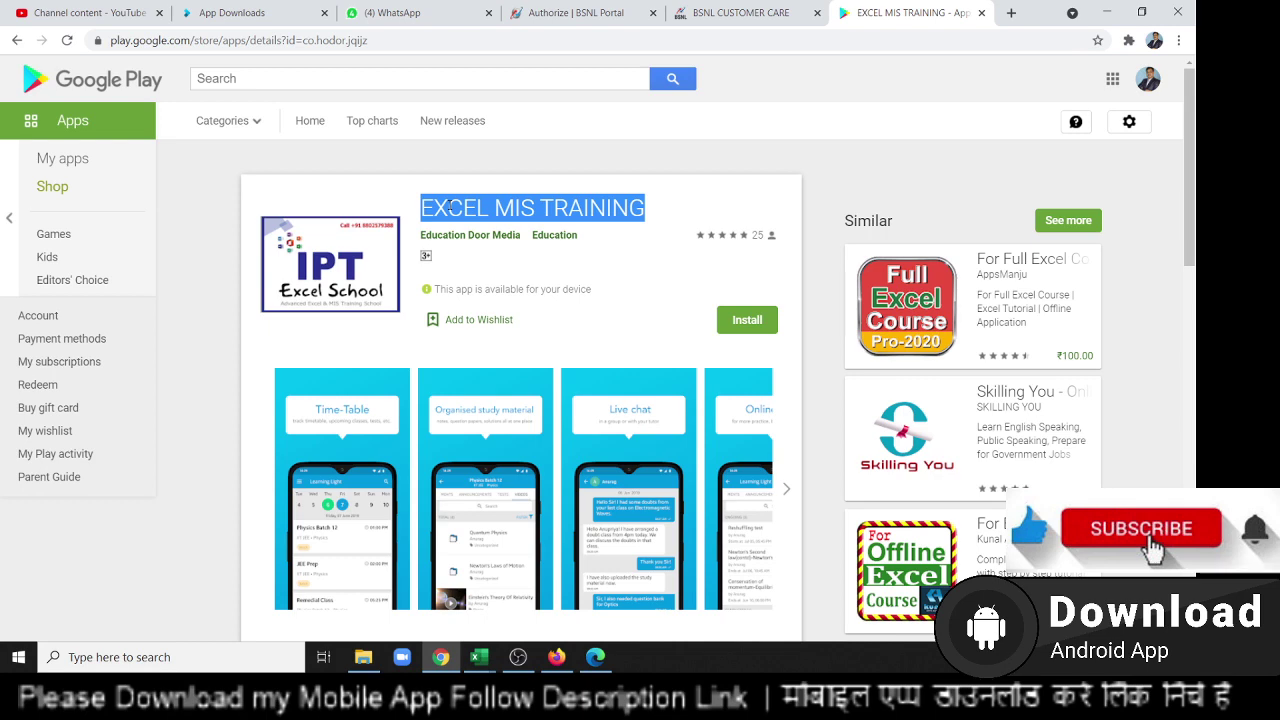
{"action": "key", "text": "super+d"}
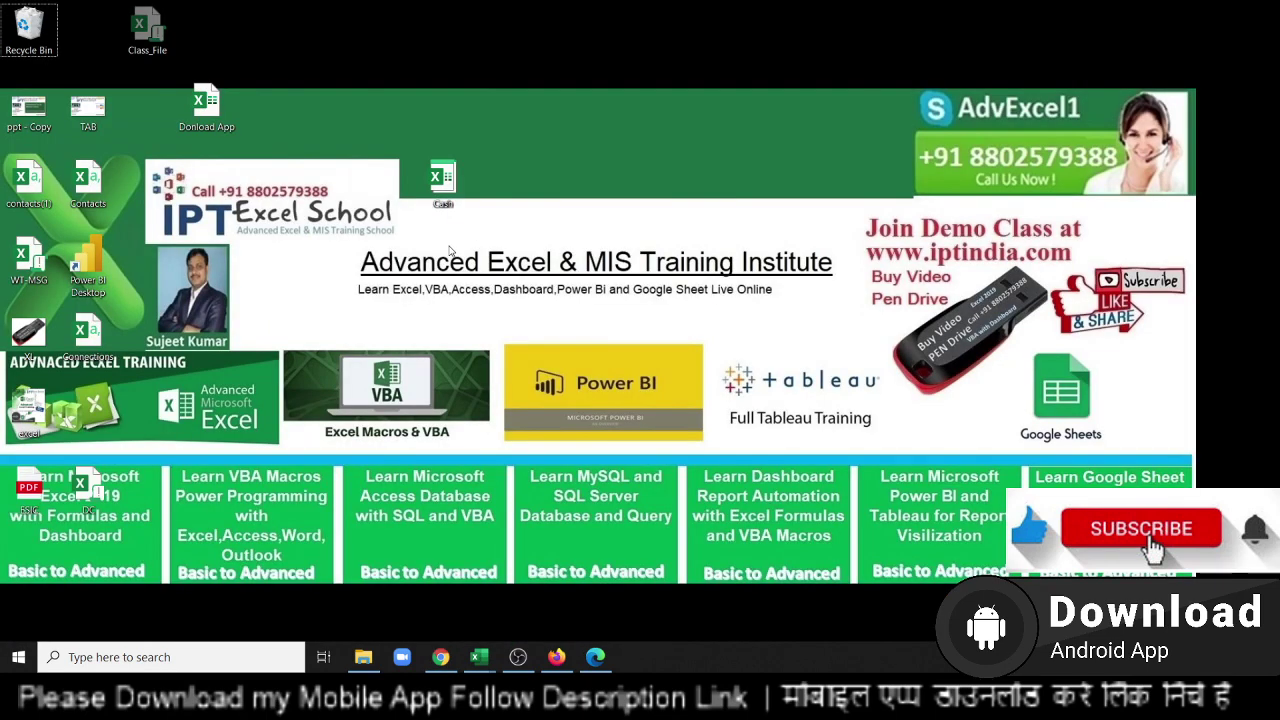